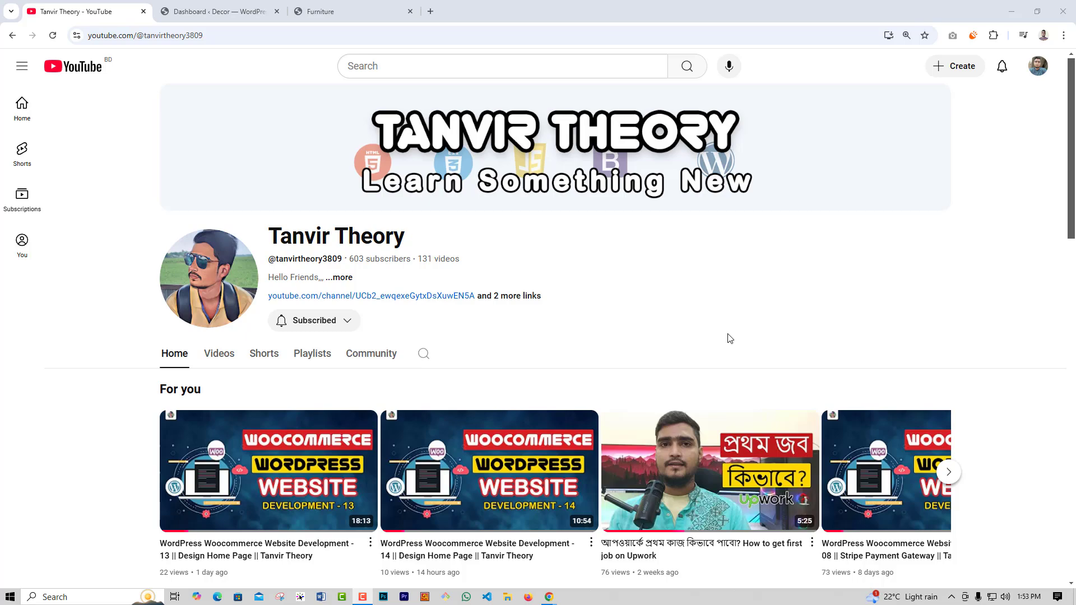
- View the created playlists of the YouTube channel
left_click(295, 356)
scroll(206, 446, "down", 1)
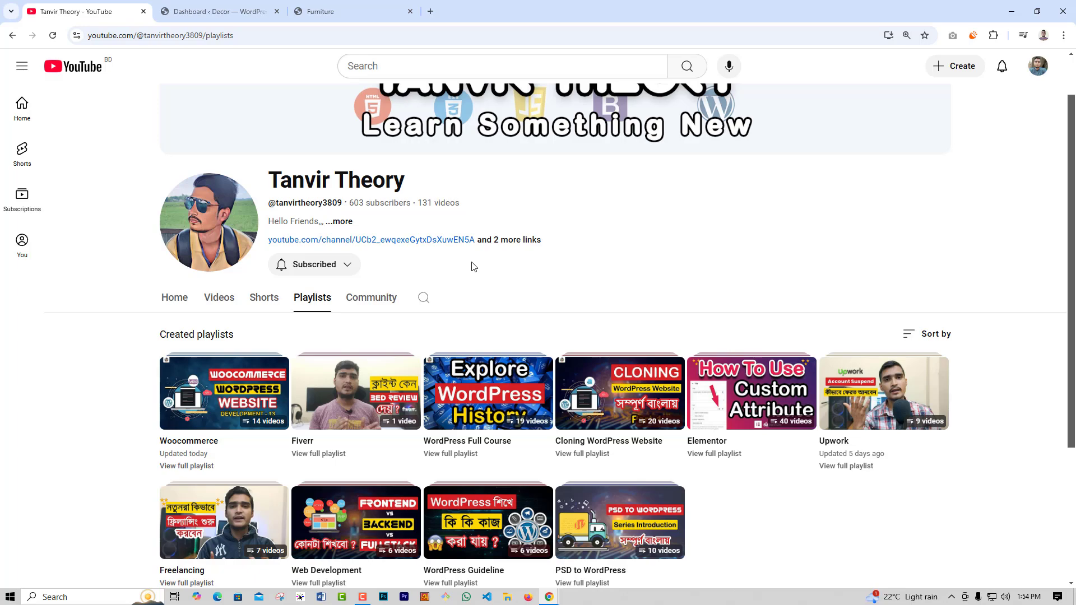
- Look through the Furniture demo site's home page from the hero section down to the footer
left_click(244, 10)
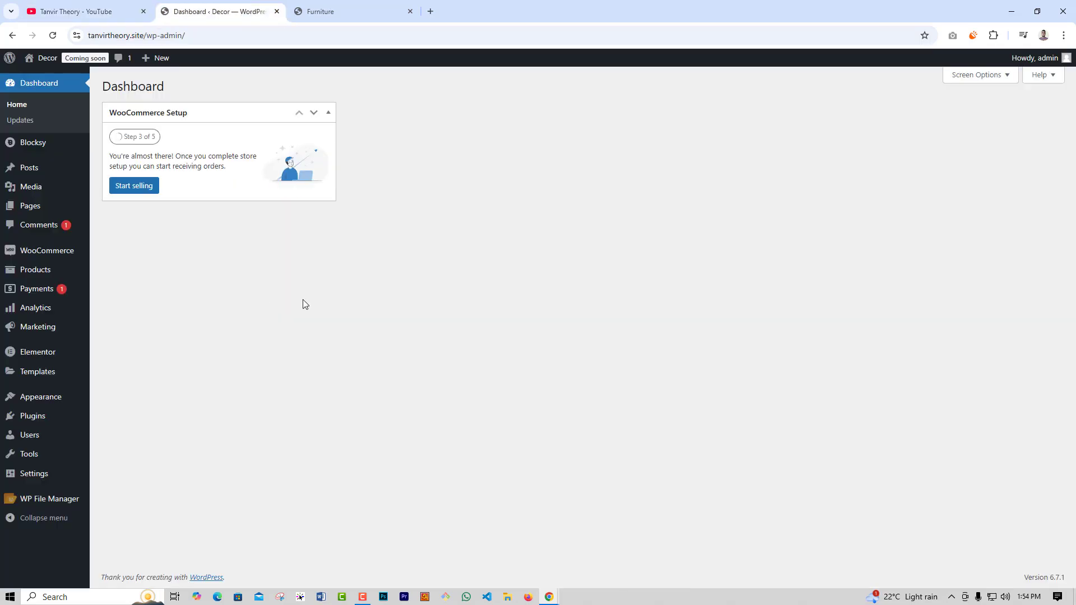
left_click(333, 17)
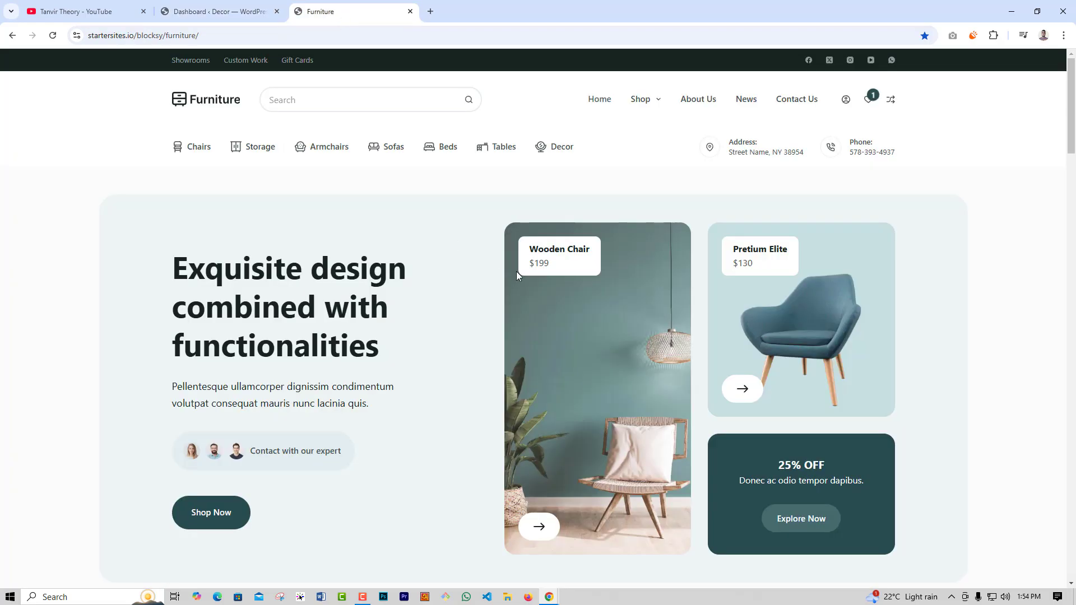
scroll(545, 315, "down", 15)
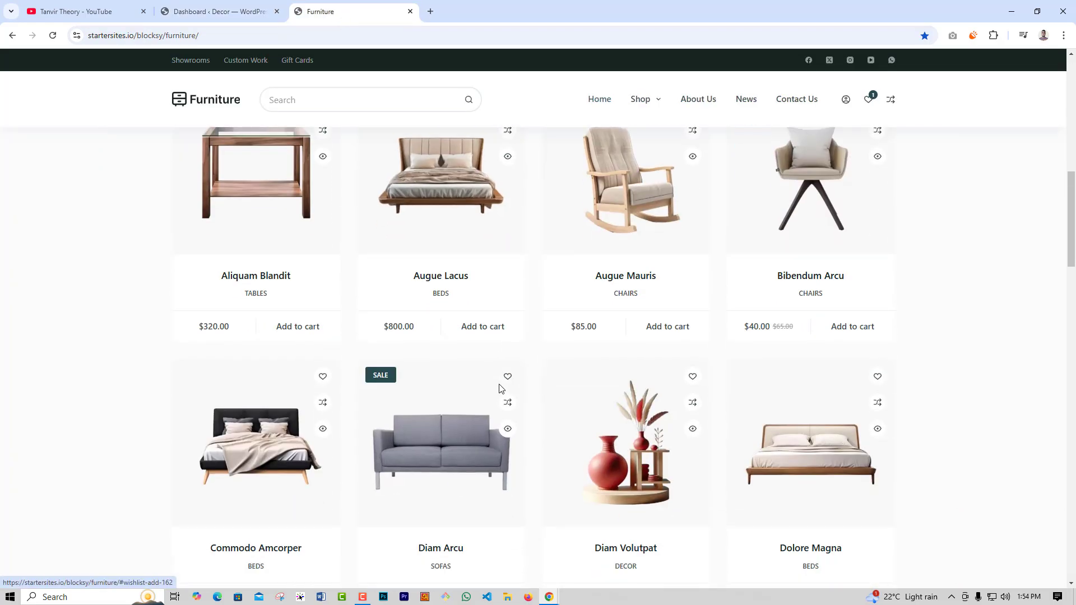
scroll(486, 404, "down", 15)
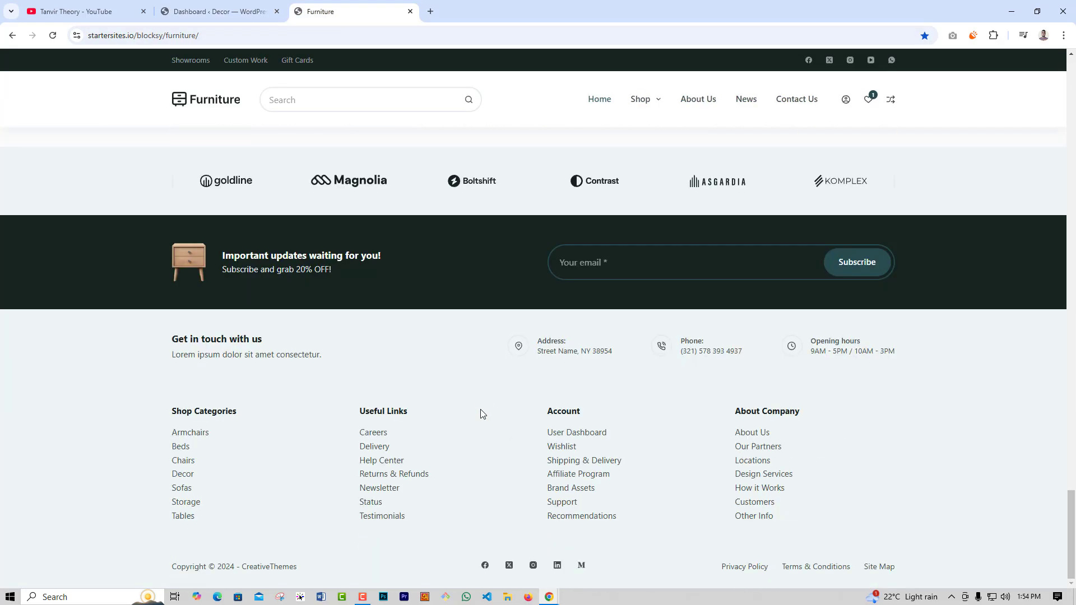
scroll(480, 408, "up", 7)
- Switch to the WordPress dashboard and open the Home page for editing with Elementor
left_click(253, 12)
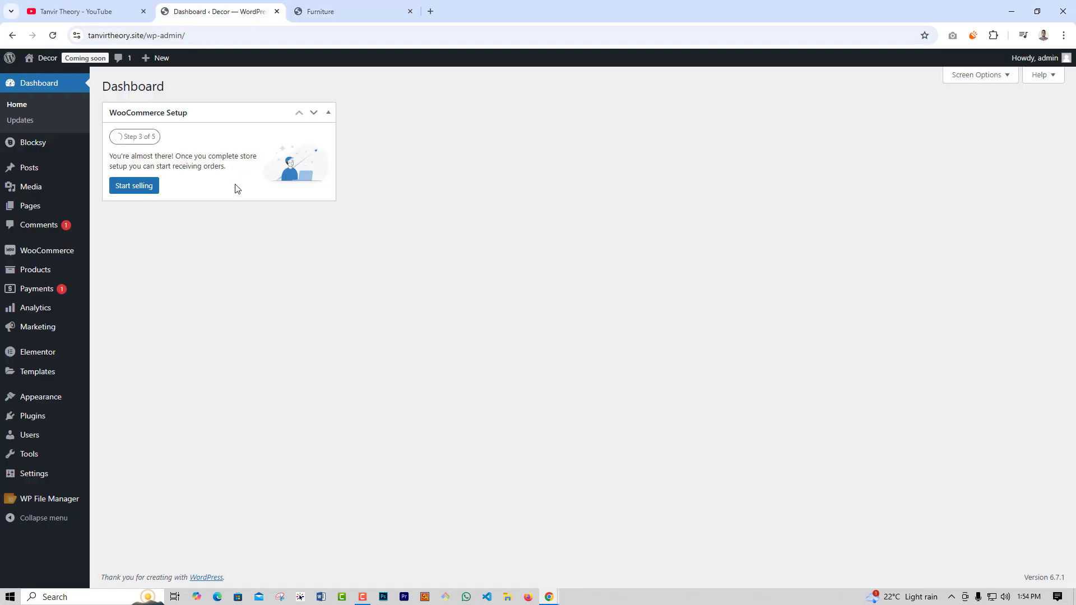
mouse_move(45, 210)
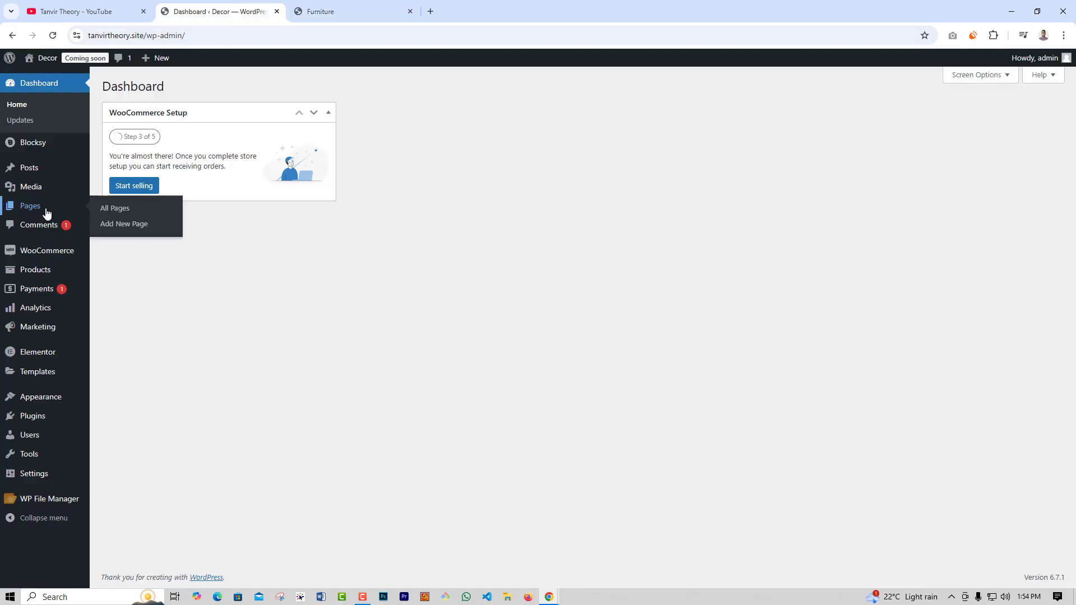
left_click(115, 209)
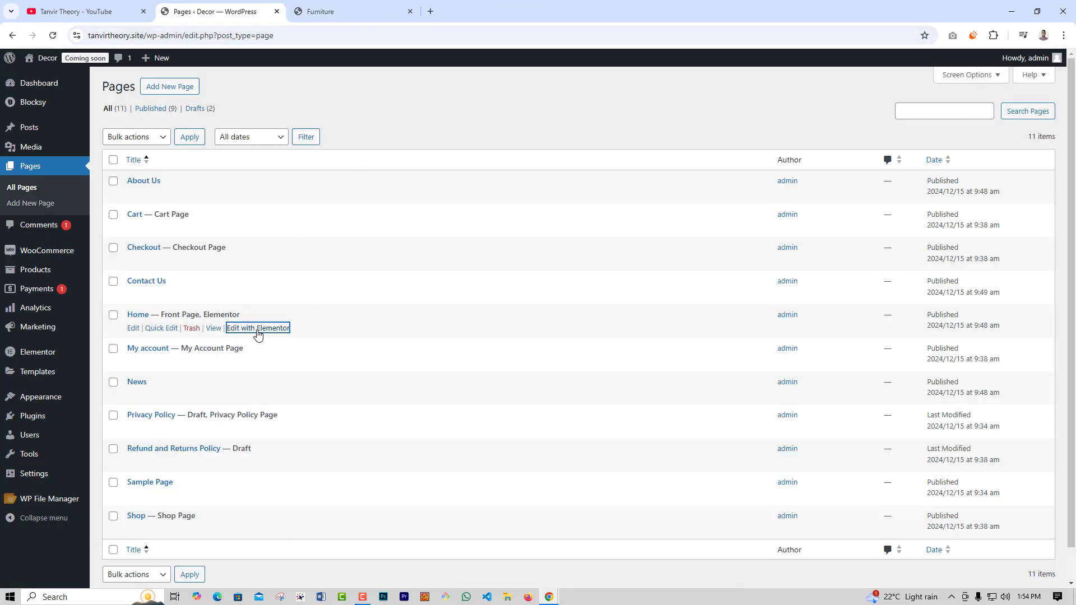
left_click(258, 328)
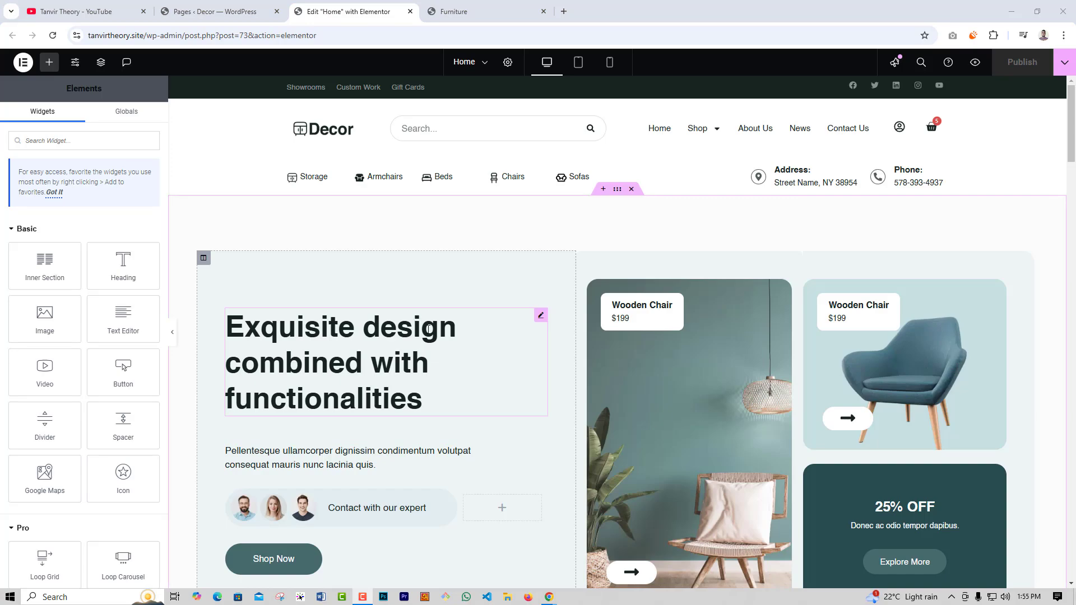
- Switch the Home page to the tablet view and set the hero text column's width to 100%
scroll(480, 308, "down", 1)
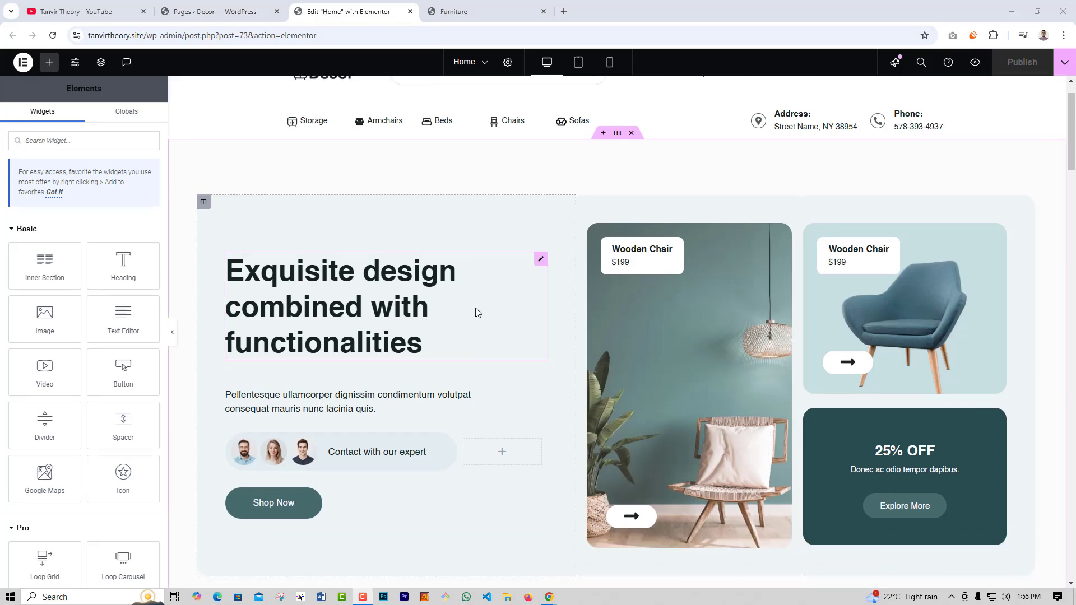
left_click(579, 62)
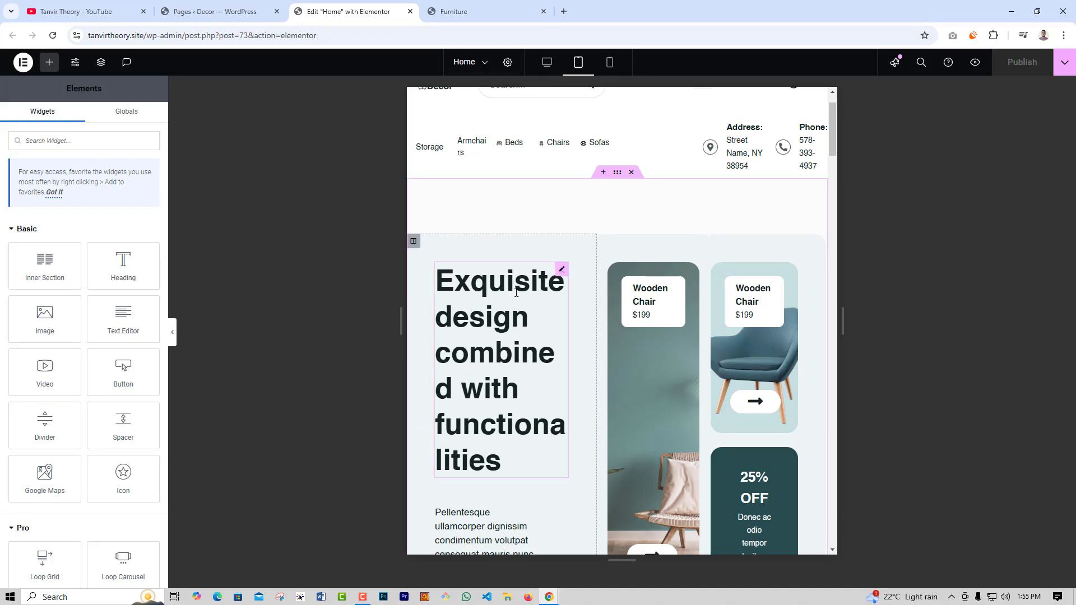
left_click(414, 242)
type("100")
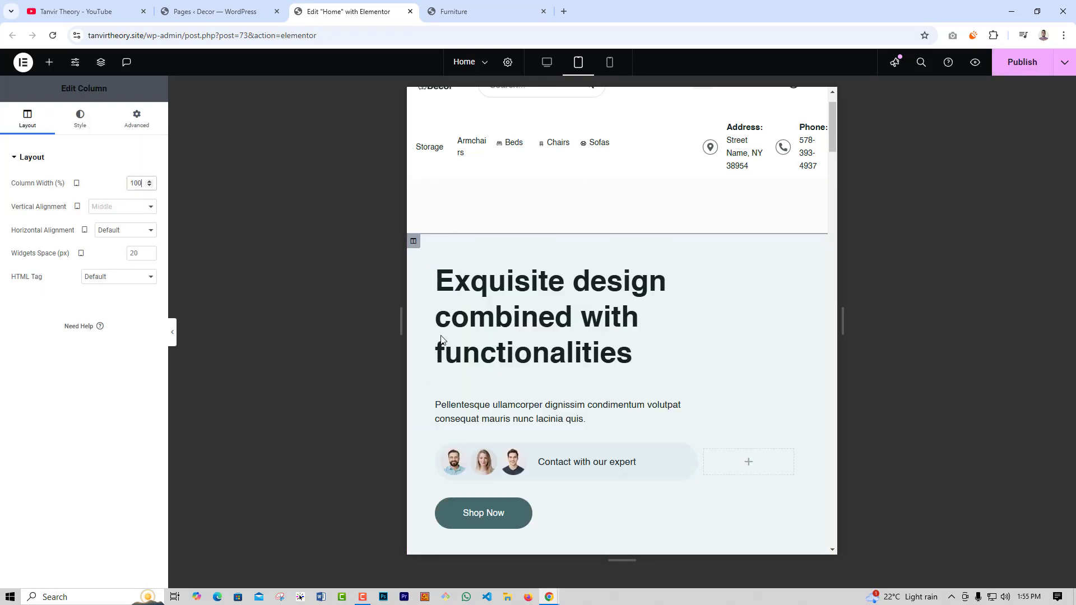
- Set the width of the "Exquisite design combined with functionalities" heading to Full Width (100%)
scroll(650, 370, "down", 2)
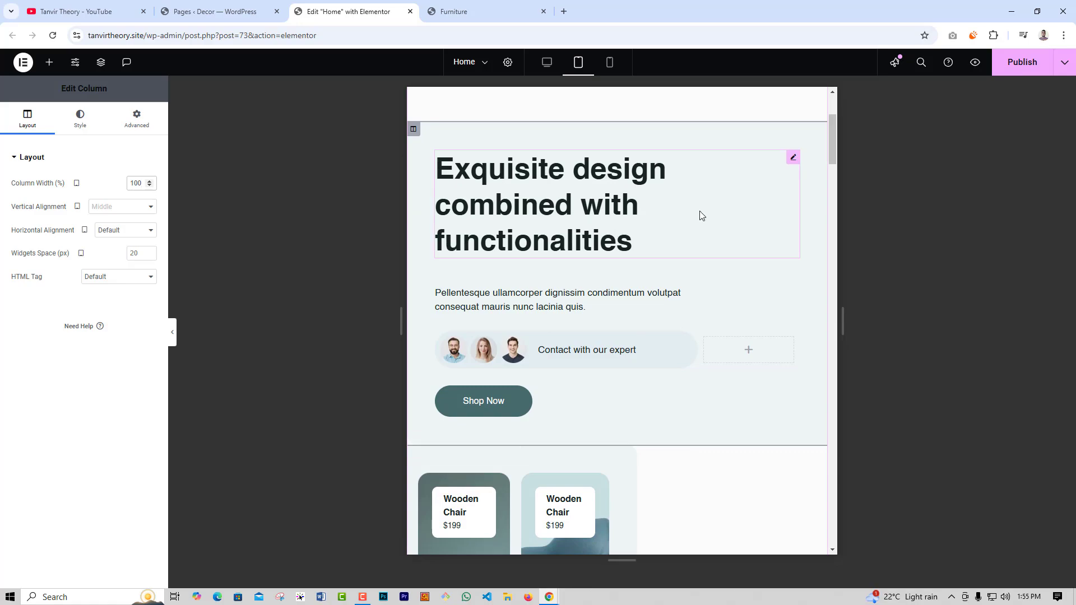
left_click(737, 212)
left_click(138, 133)
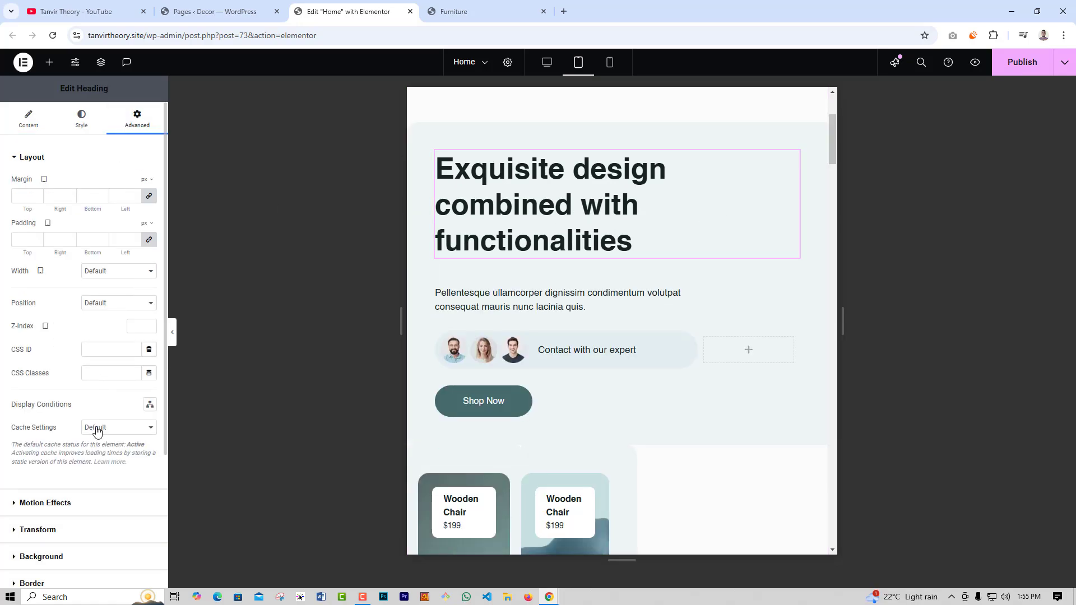
left_click(102, 272)
left_click(104, 293)
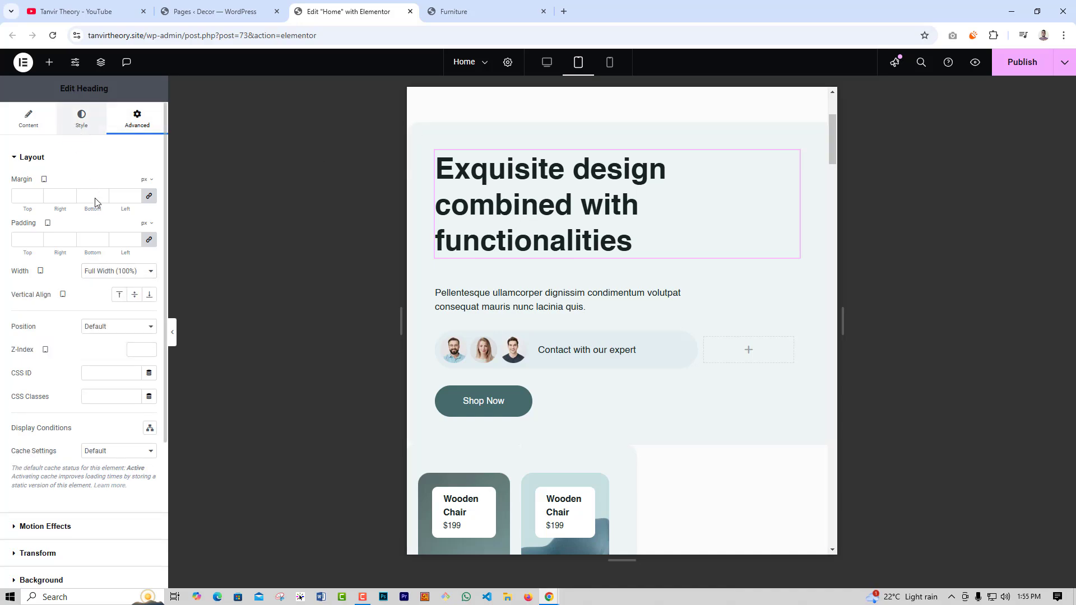
- Set the hero heading's typography to a size of 40 px and a line height of 1.2 em
left_click(79, 126)
left_click(148, 216)
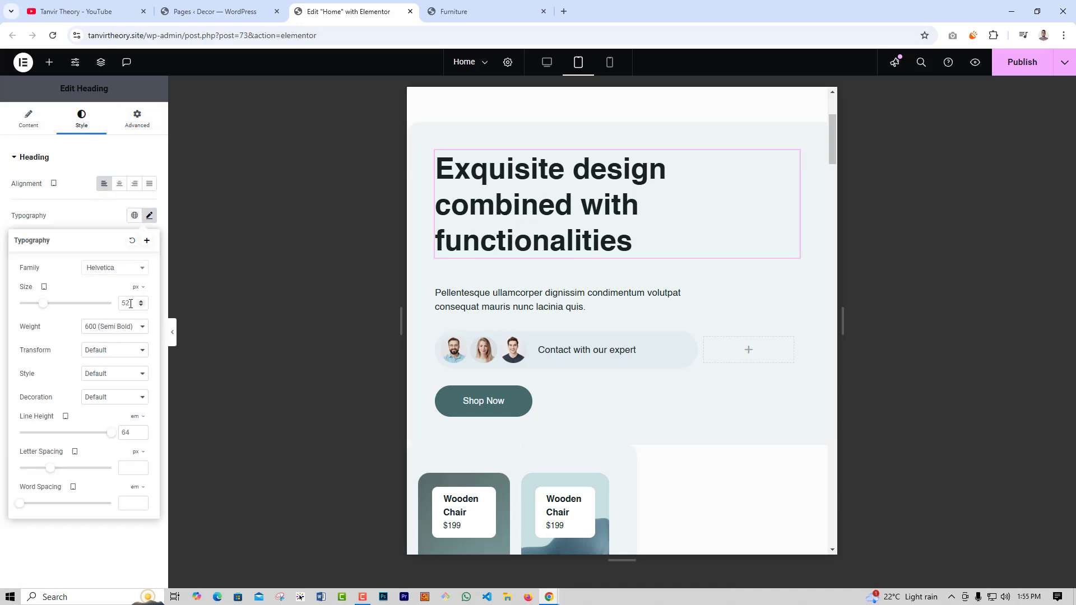
double_click(128, 304)
type("40")
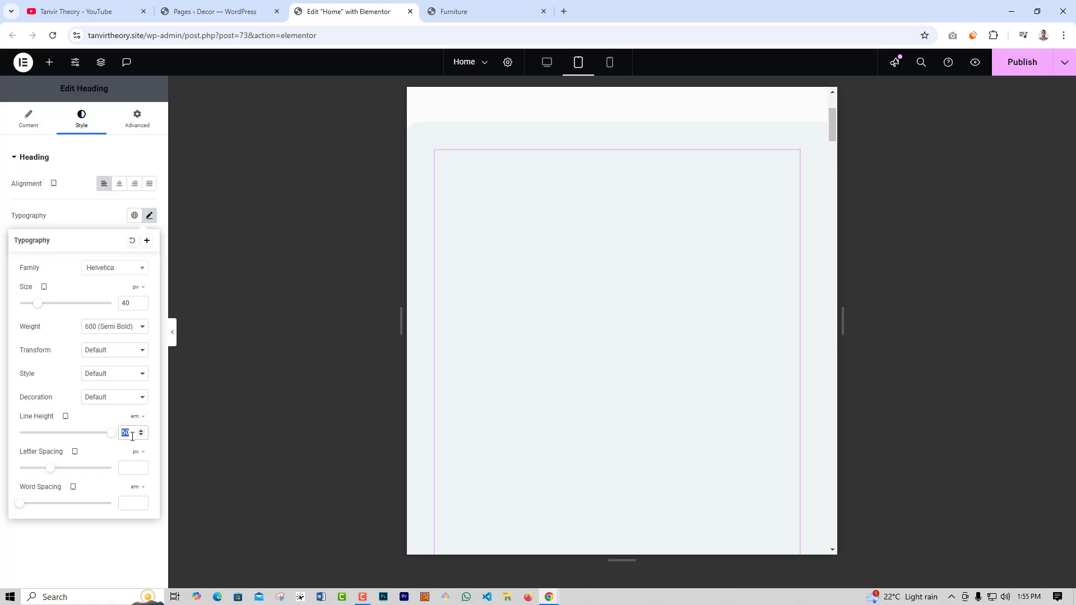
type("1.2")
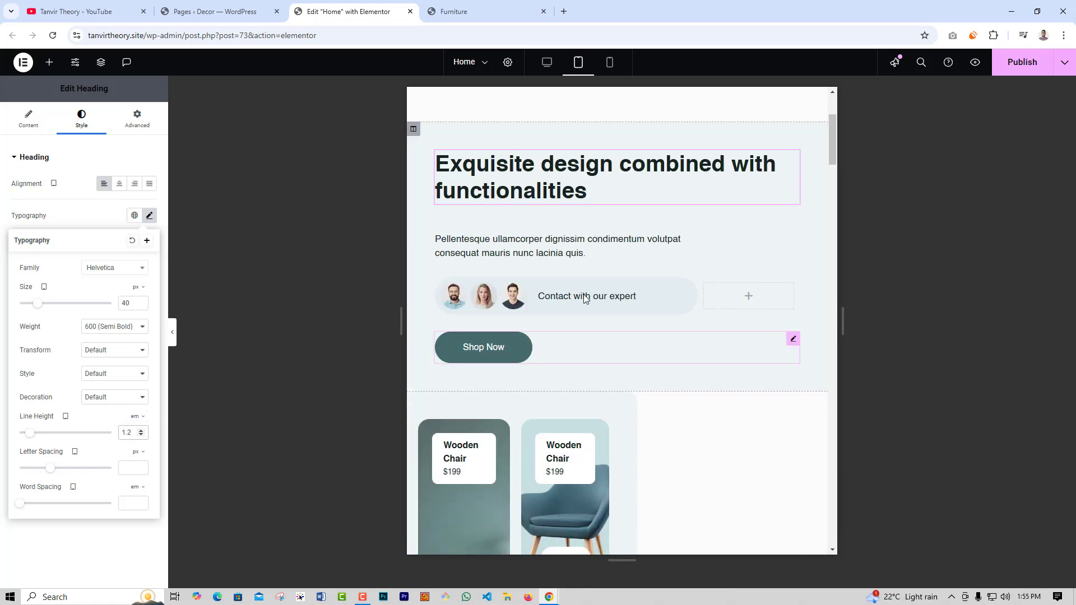
- Set the width of the "Pellentesque ullamcorper" text below the hero heading to Full Width (100%)
left_click(604, 256)
left_click(137, 120)
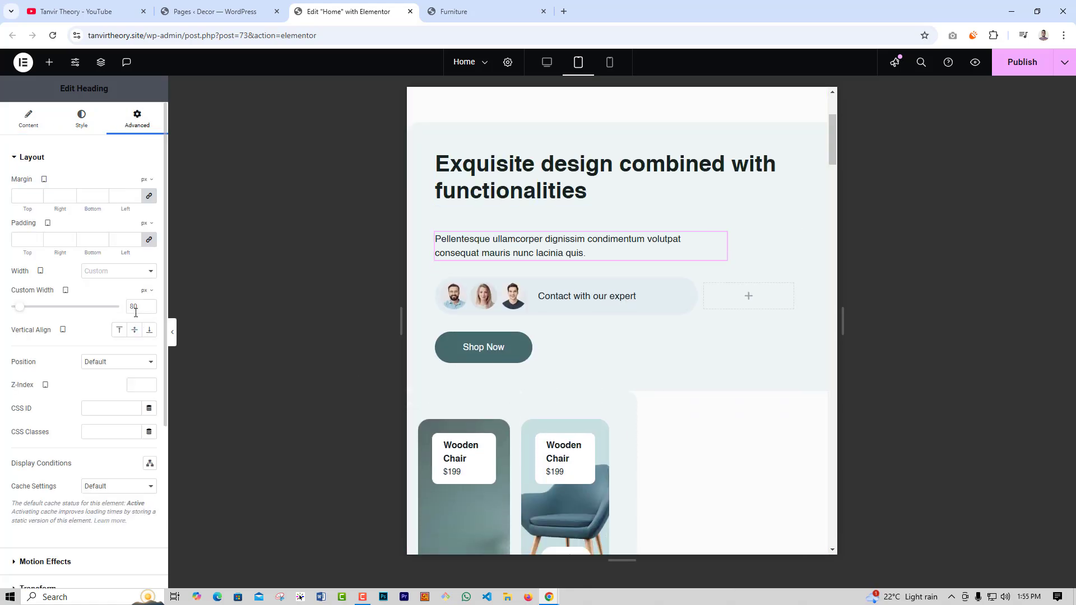
left_click(129, 272)
left_click(112, 296)
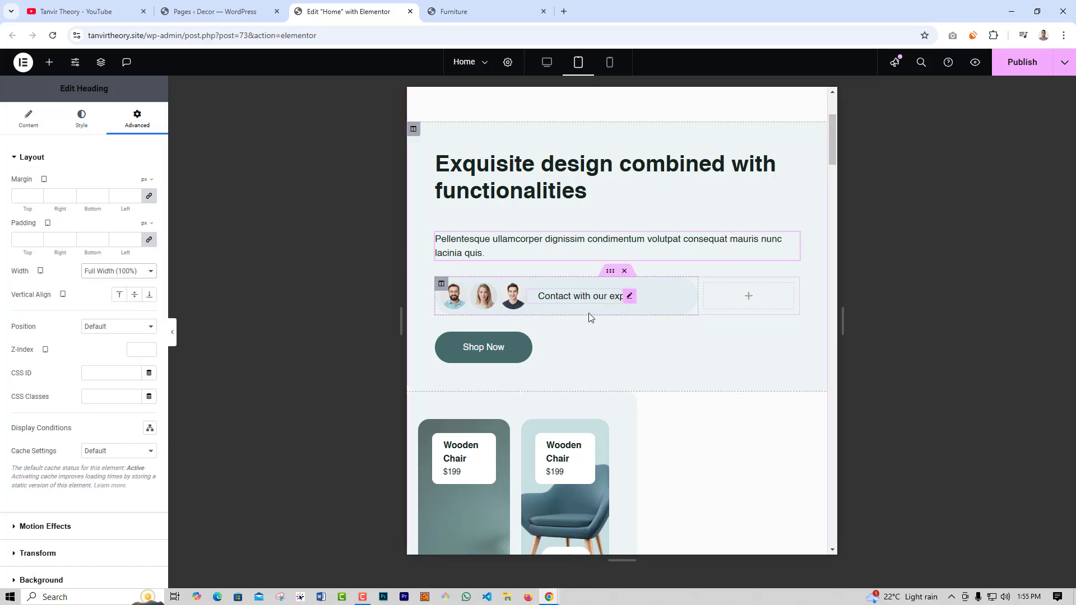
- Set the width of the column holding the tall Wooden Chair card with the lamp to 100%
scroll(632, 209, "down", 4)
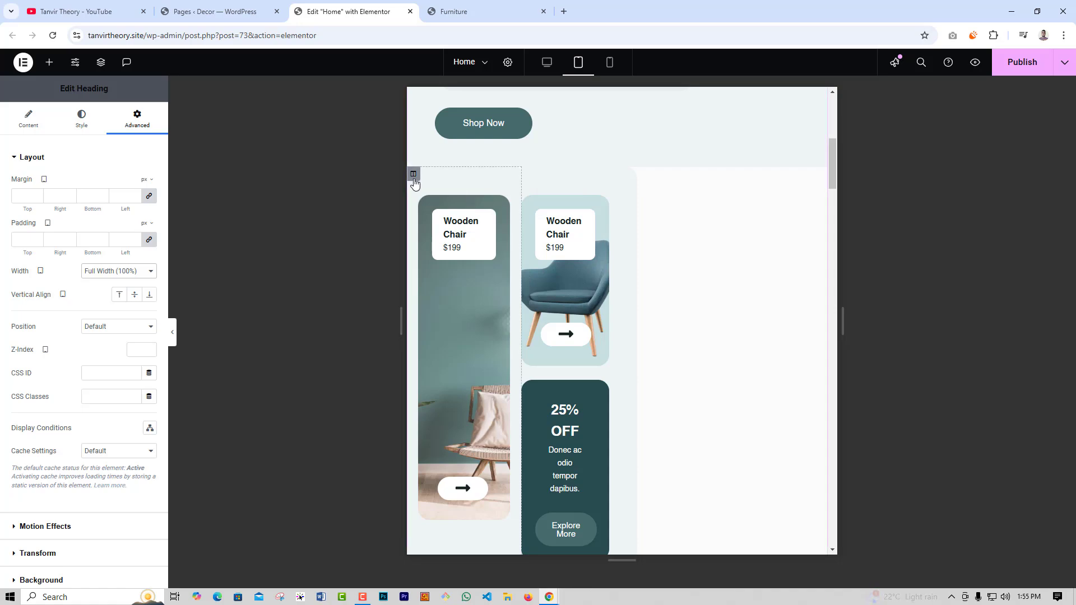
left_click(413, 174)
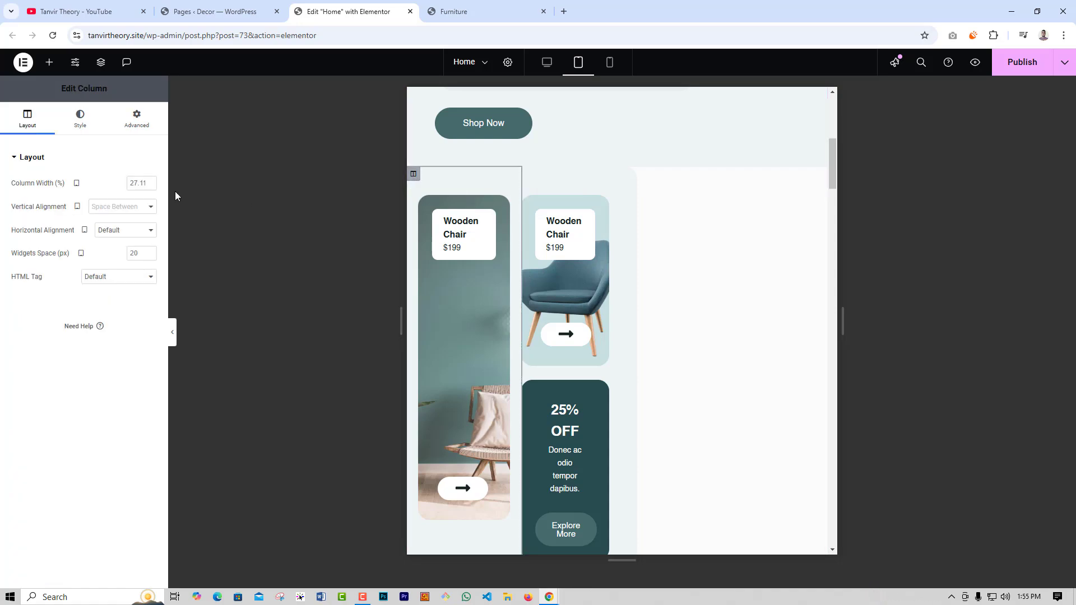
left_click(133, 185)
type("100")
scroll(621, 339, "down", 3)
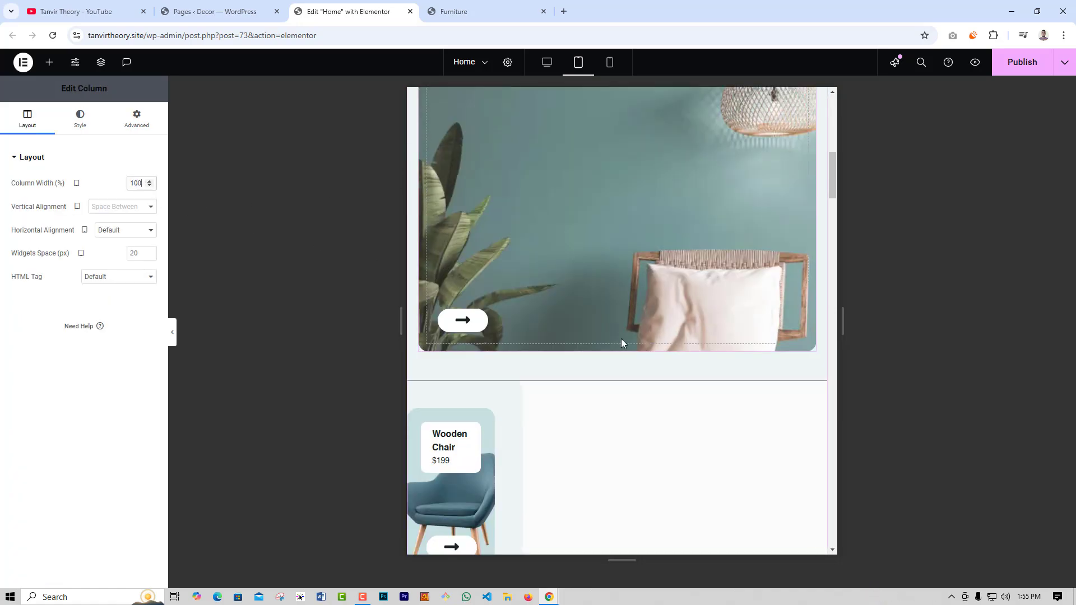
scroll(585, 296, "up", 3)
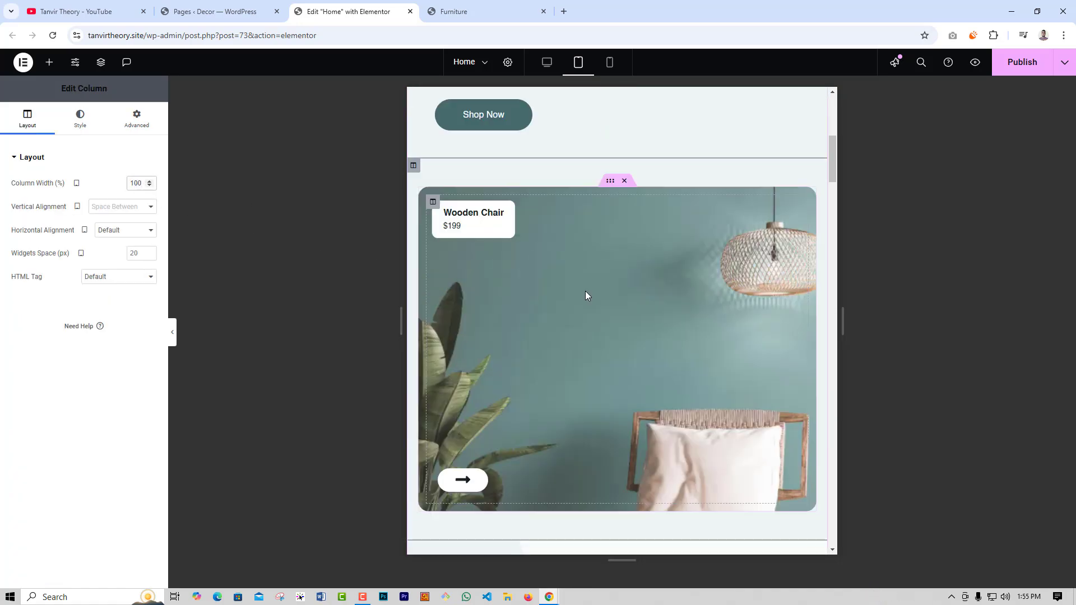
- Set the minimum height of the Wooden Chair card's inner section with the lamp image to 250 px
left_click(611, 189)
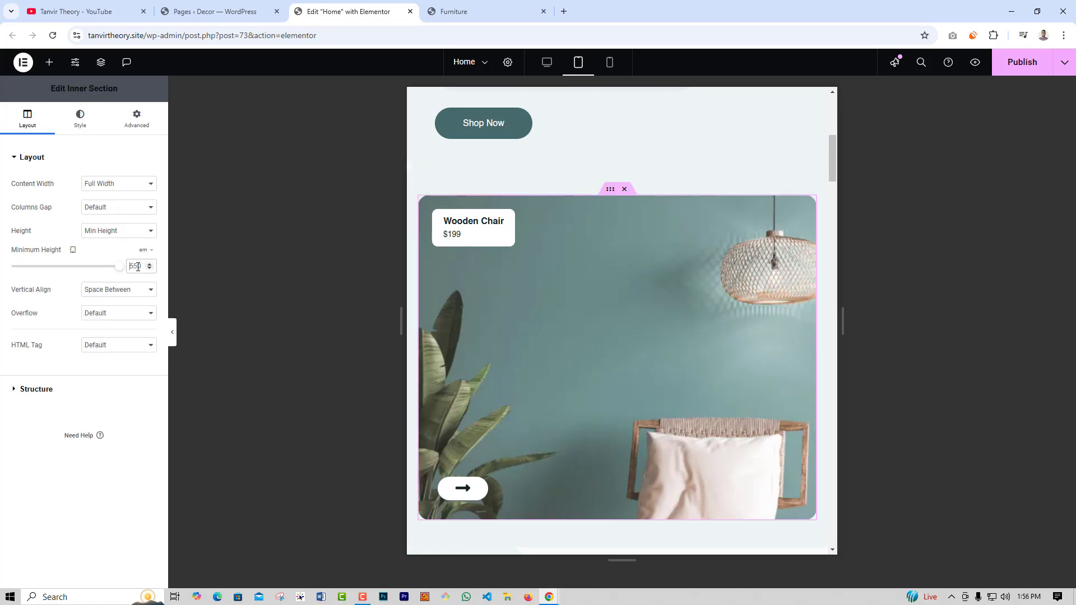
type("300")
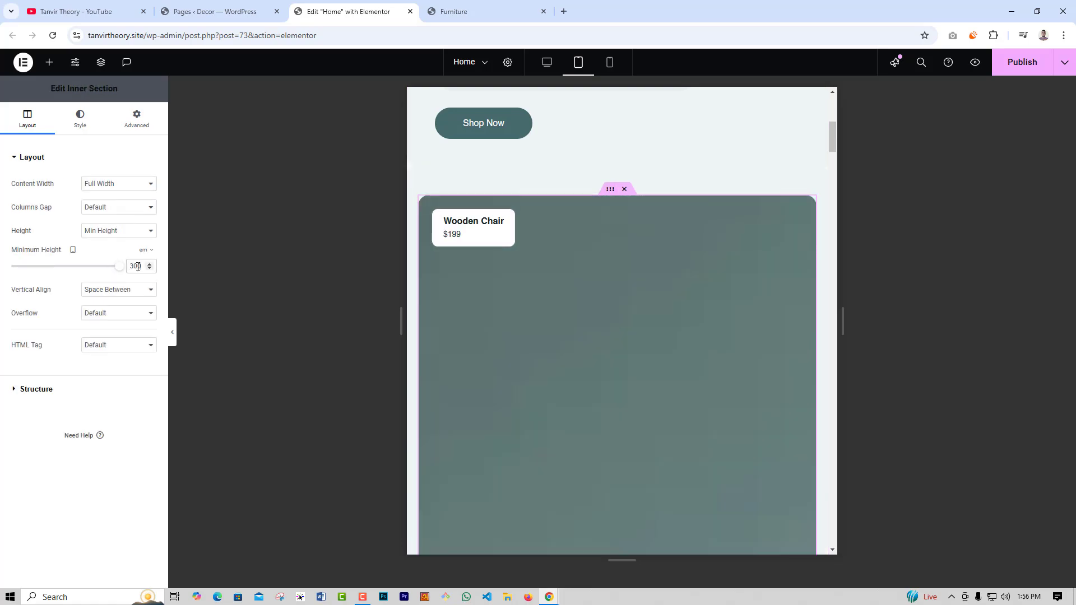
left_click(145, 250)
left_click(142, 251)
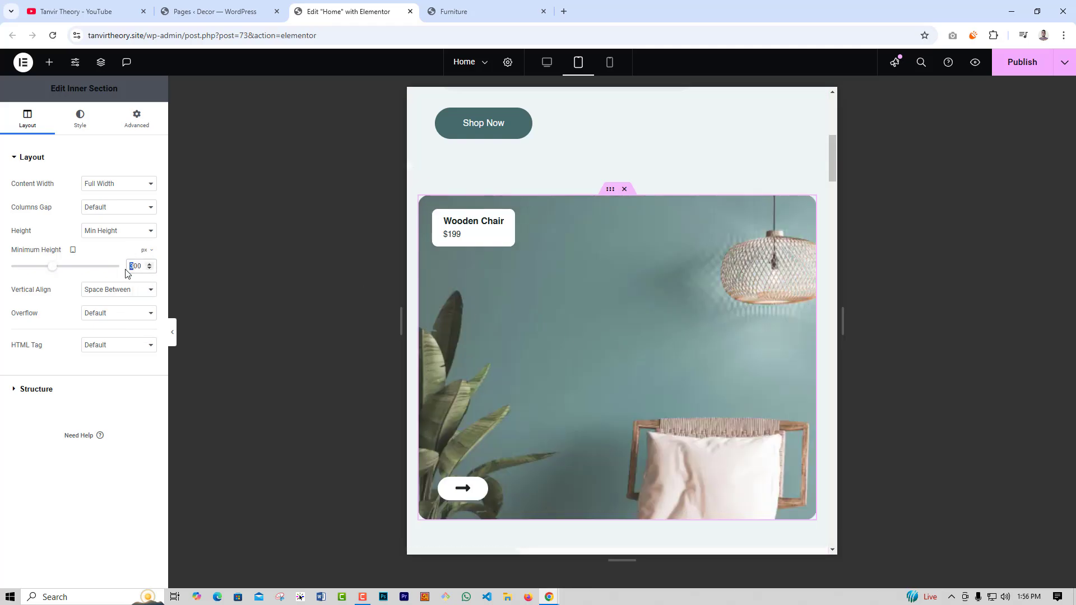
type("2")
key("Up")
key("Up")
key("Up")
key("Up")
key("Up")
key("Up")
key("Up")
key("Up")
key("Up")
key("Up")
key("Up")
key("Up")
key("Up")
key("Up")
key("Up")
key("Up")
key("Up")
key("Up")
key("Up")
key("Up")
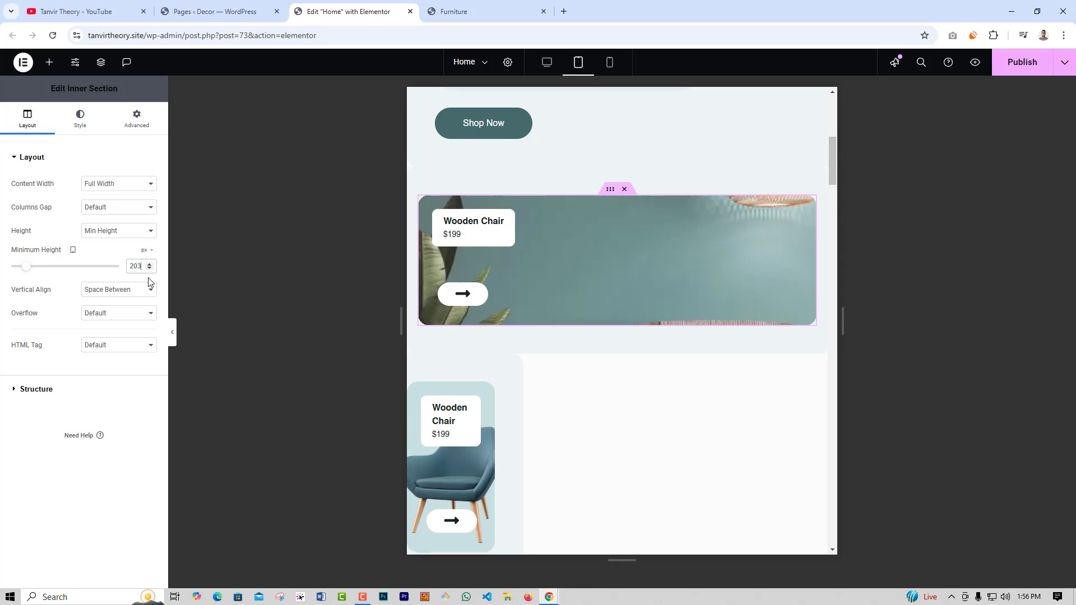
key("Up")
key("Up")
key("Up")
key("Up")
key("Up")
key("Up")
key("Up")
key("Up")
key("Up")
key("Up")
key("Up")
key("Up")
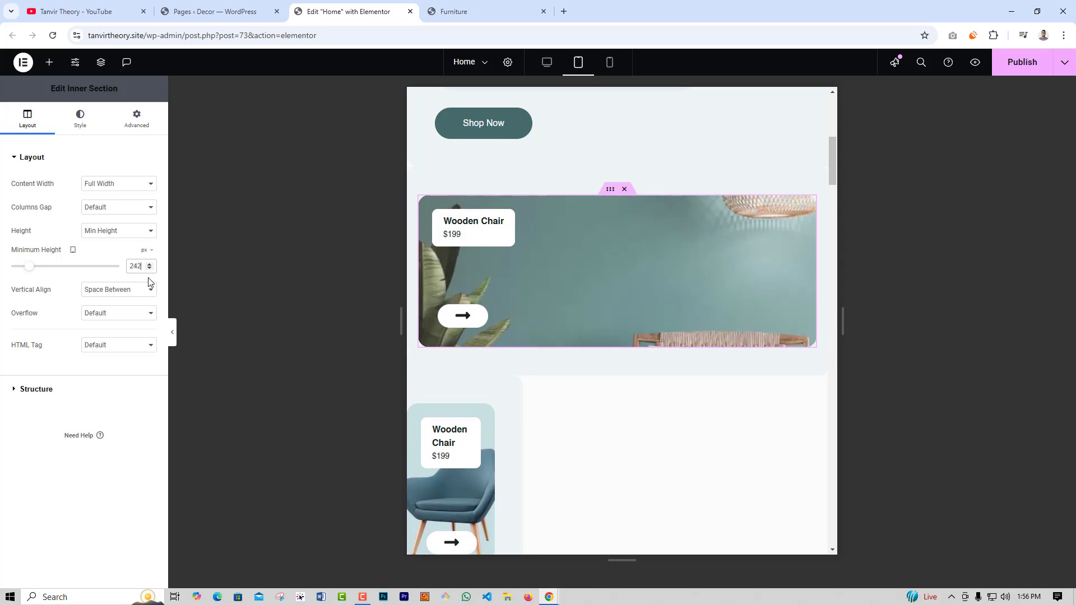
key("Up")
key("Up")
key("Up")
key("Up")
key("Up")
- Set the width of the column holding the blue armchair card and the 25% OFF card to 100%
scroll(435, 297, "down", 2)
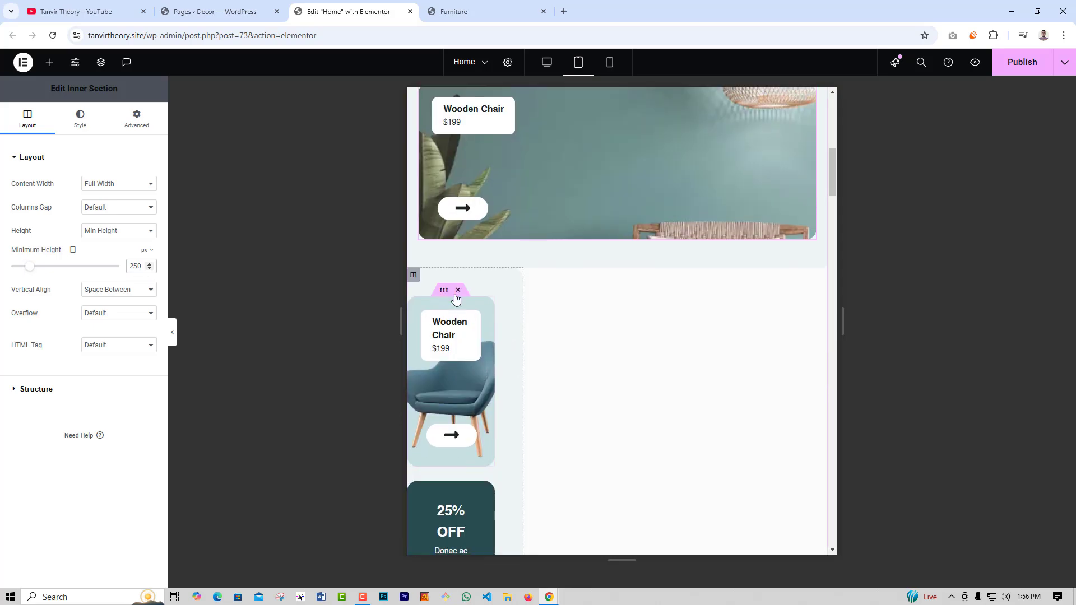
left_click(413, 274)
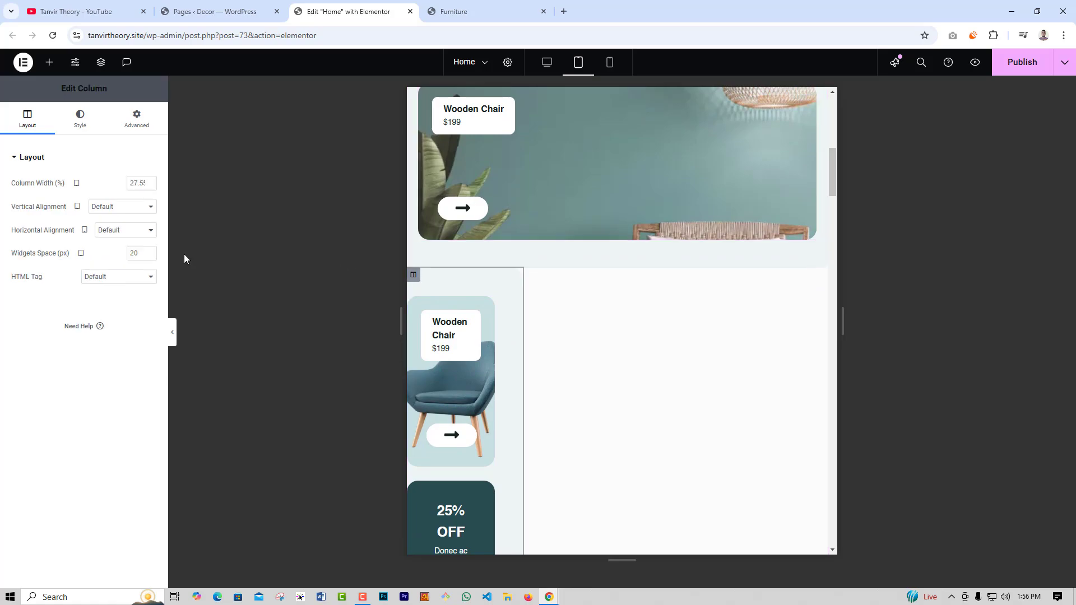
double_click(138, 183)
type("50")
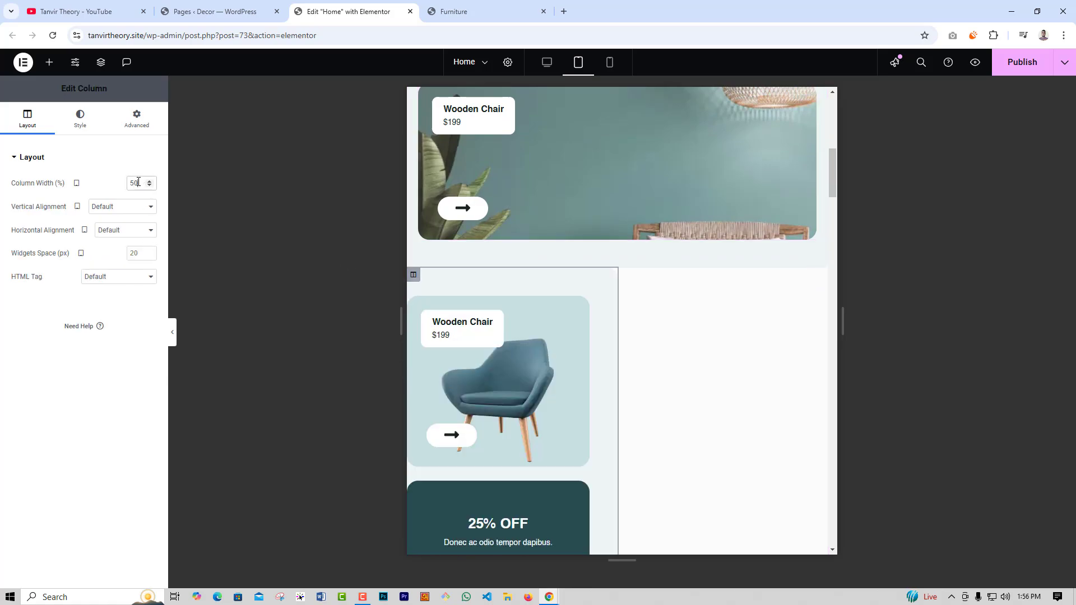
type("100")
- Set the padding of the armchair and 25% OFF column to 30 px on all four sides
scroll(628, 322, "down", 2)
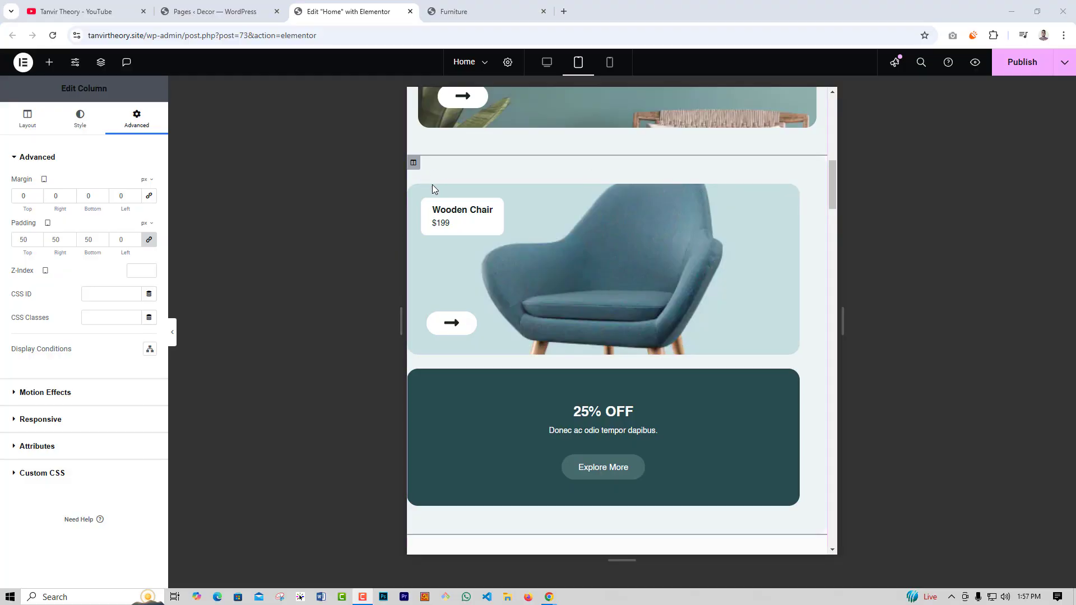
left_click(125, 240)
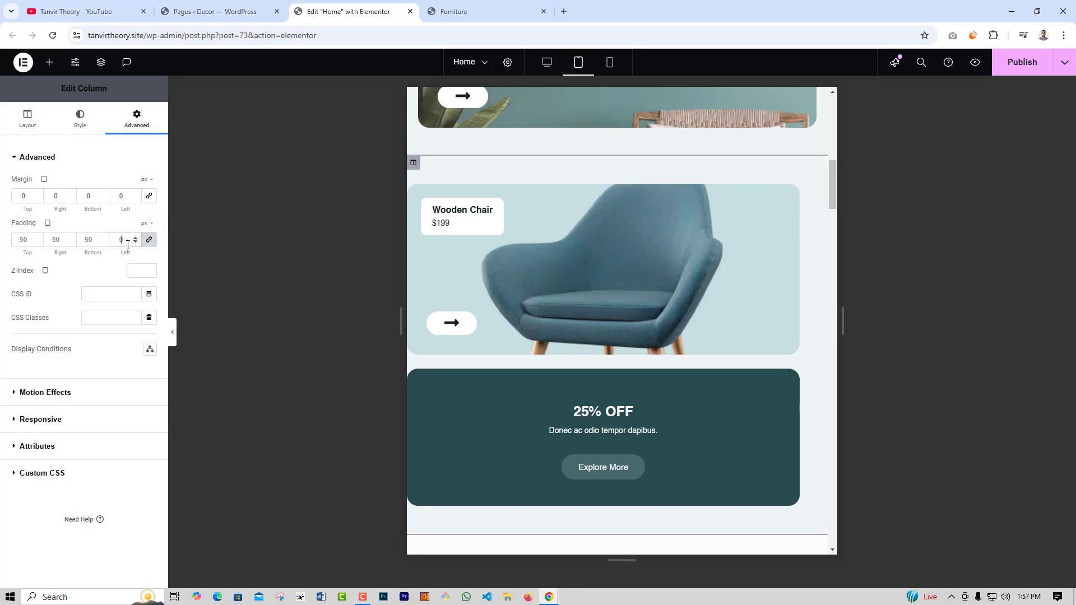
type("30")
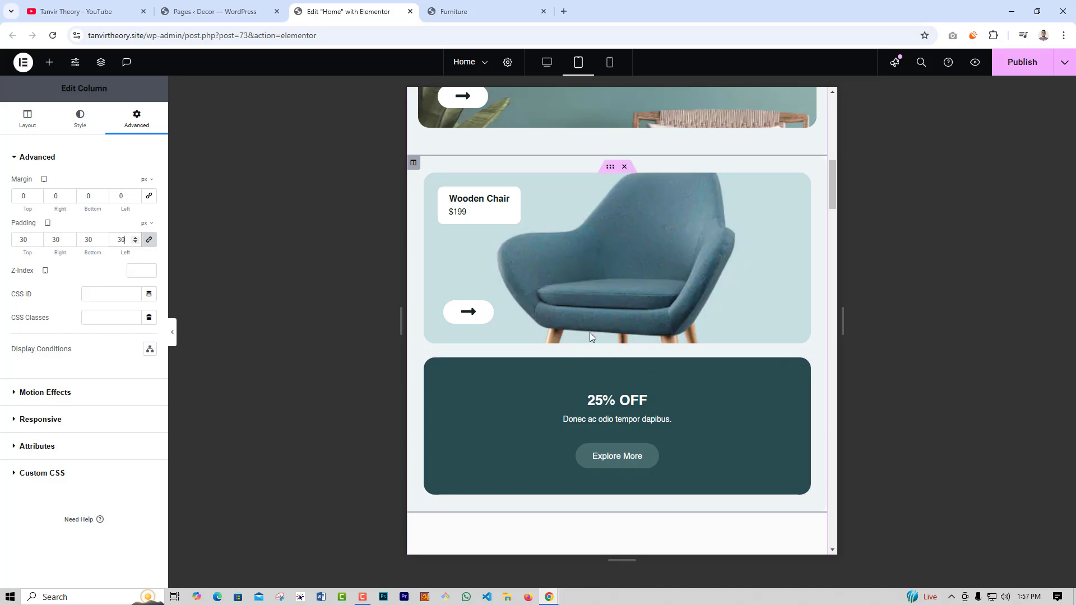
- Set the width of the description text under the "Bestsellers of the week" heading to Full Width (100%)
scroll(640, 346, "up", 6)
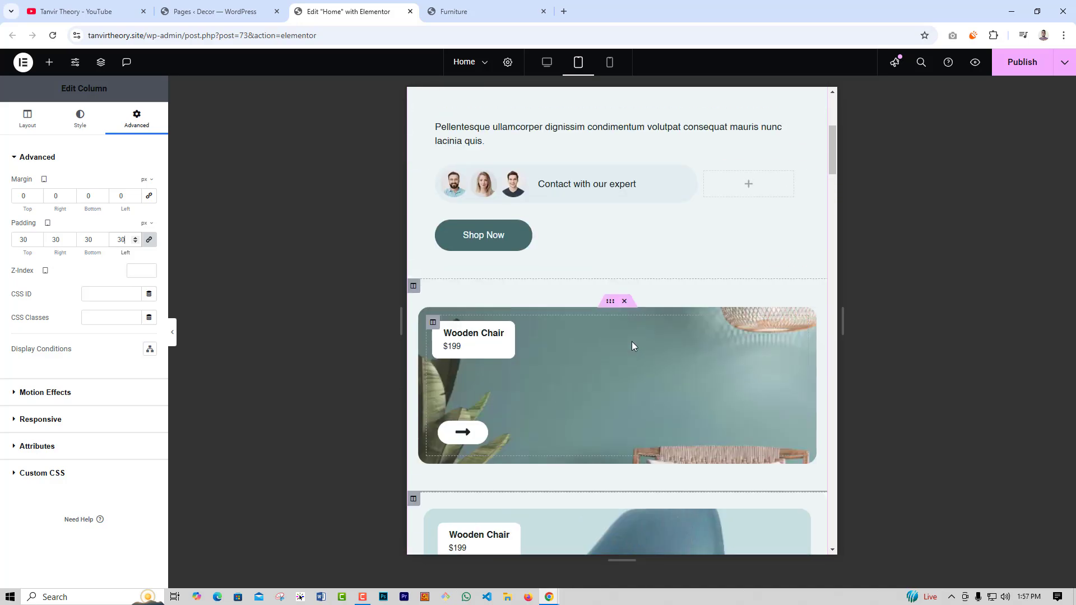
scroll(623, 367, "down", 10)
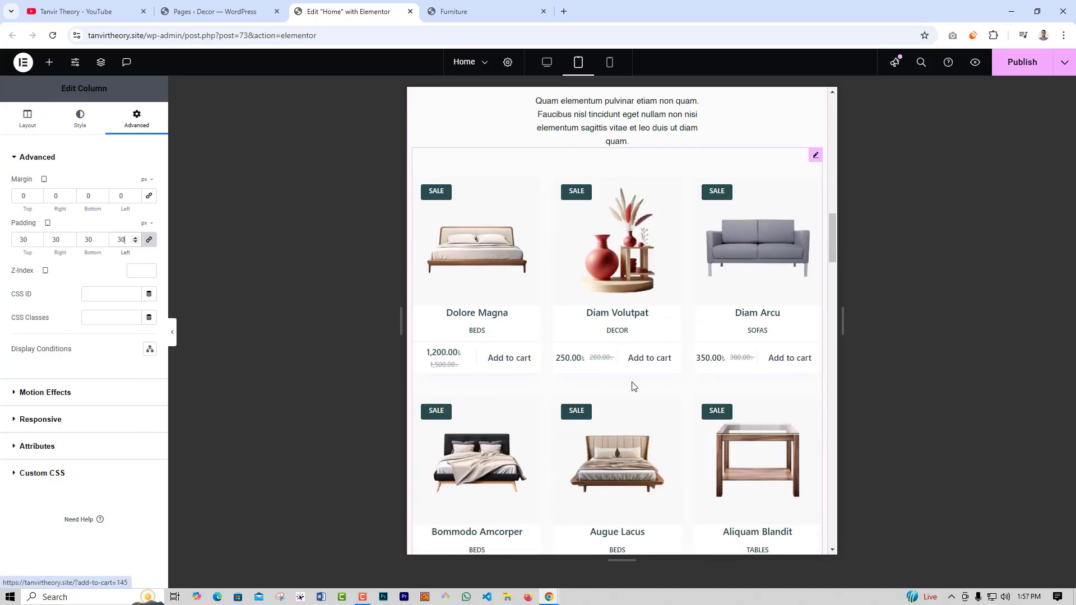
scroll(622, 314, "up", 2)
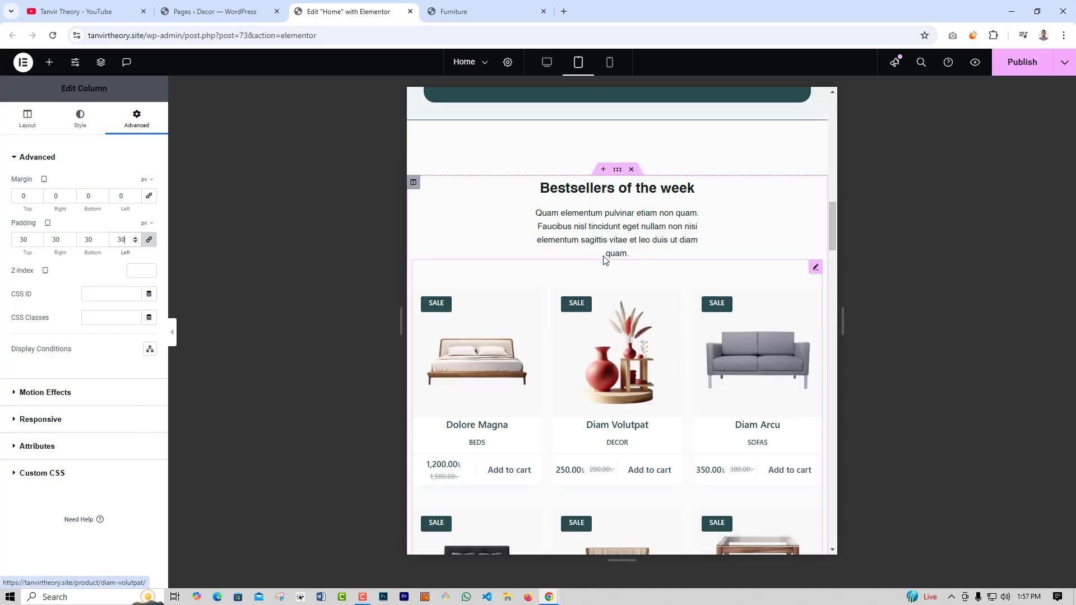
left_click(647, 215)
left_click(138, 119)
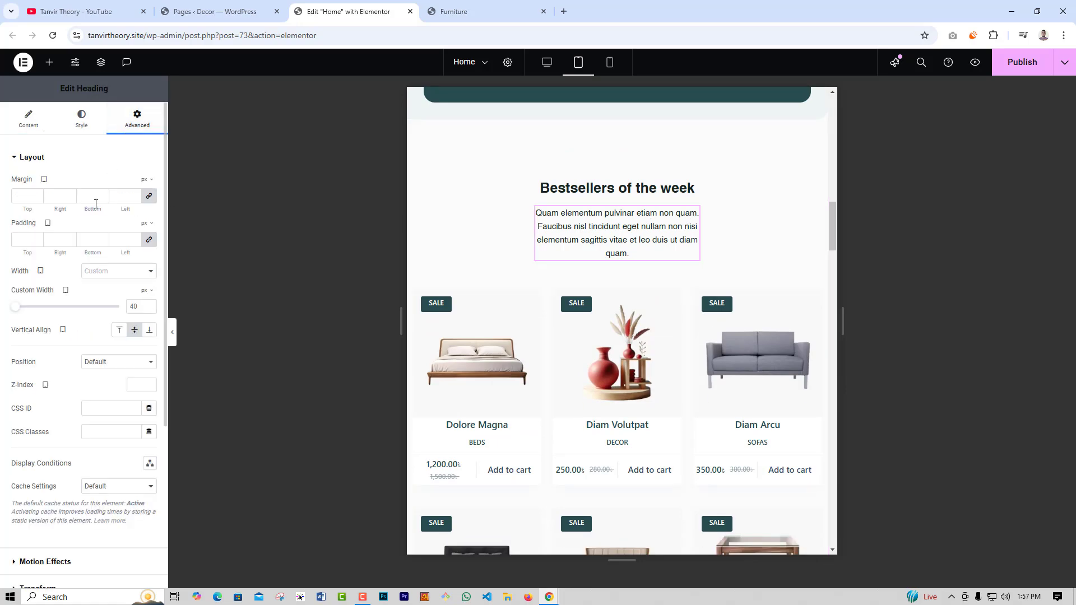
left_click(118, 271)
left_click(110, 289)
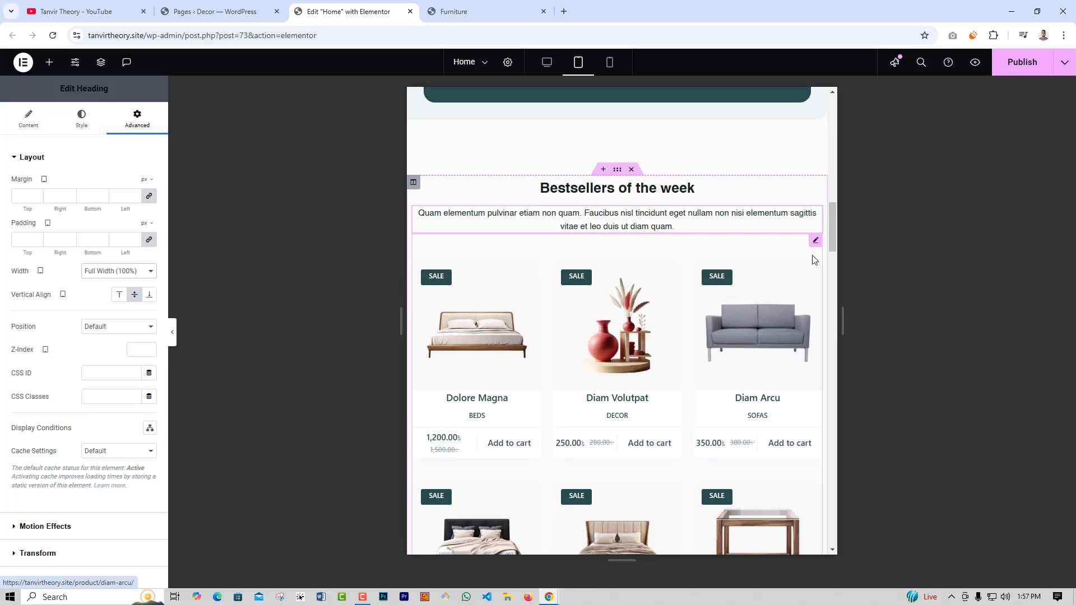
- Set the product grid under "Bestsellers of the week" to 3 rows and check the product layout
left_click(816, 240)
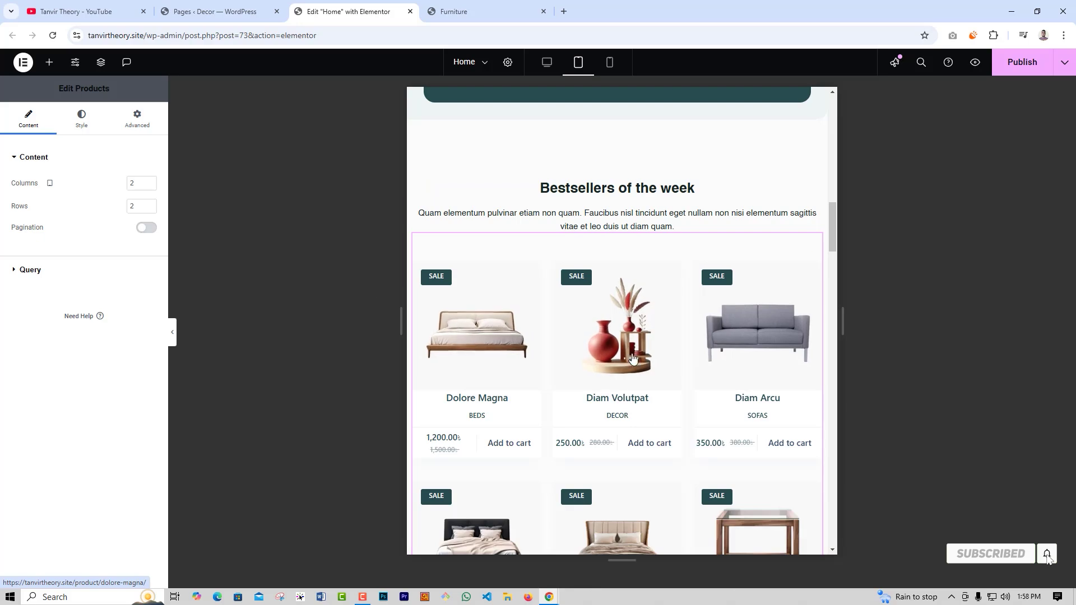
double_click(143, 212)
type("3")
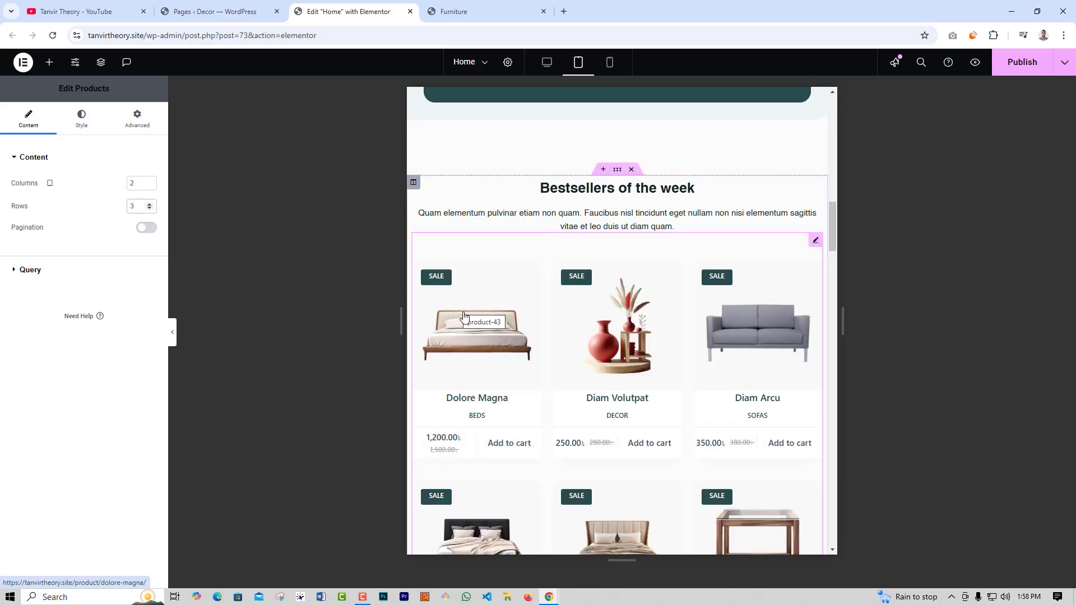
scroll(588, 377, "down", 3)
scroll(587, 377, "down", 7)
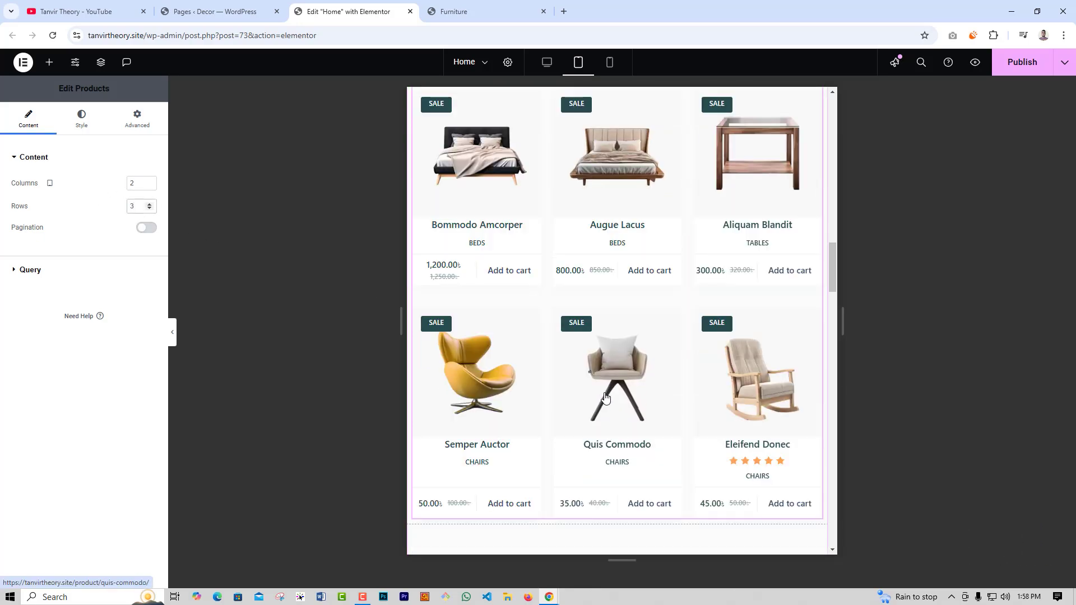
scroll(675, 384, "up", 4)
scroll(674, 383, "up", 4)
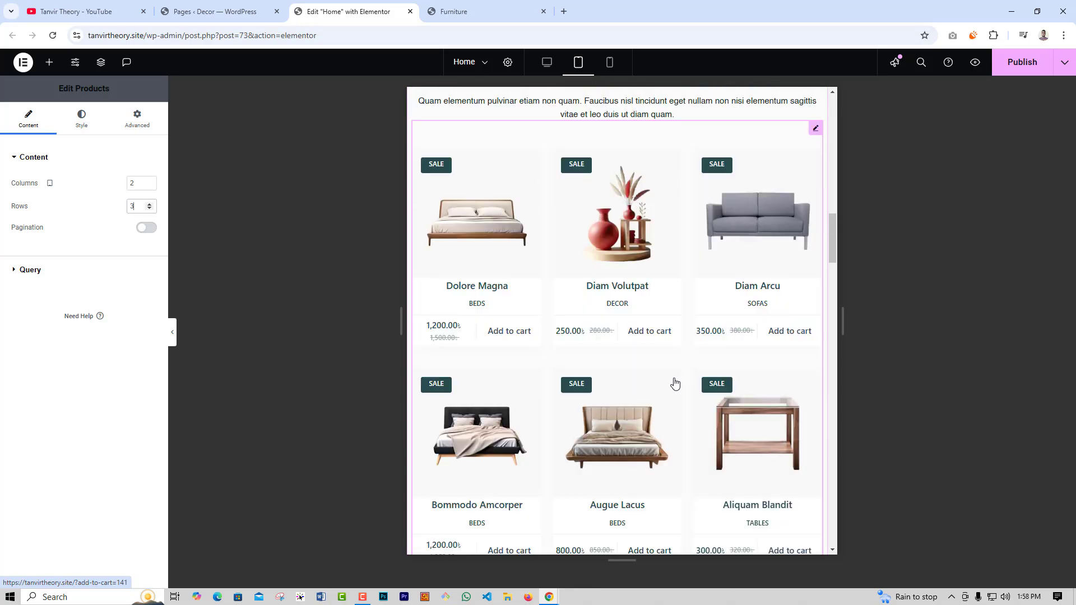
- Set the width of the "Browse by rooms" column with the sofa card to 100%
scroll(675, 385, "down", 9)
scroll(613, 392, "down", 3)
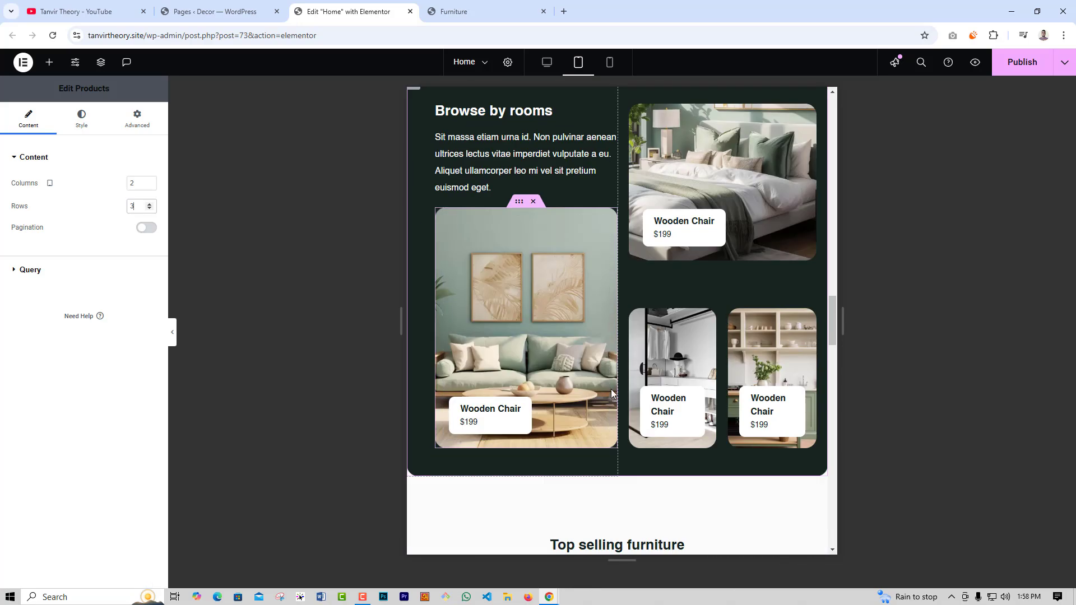
scroll(611, 386, "up", 2)
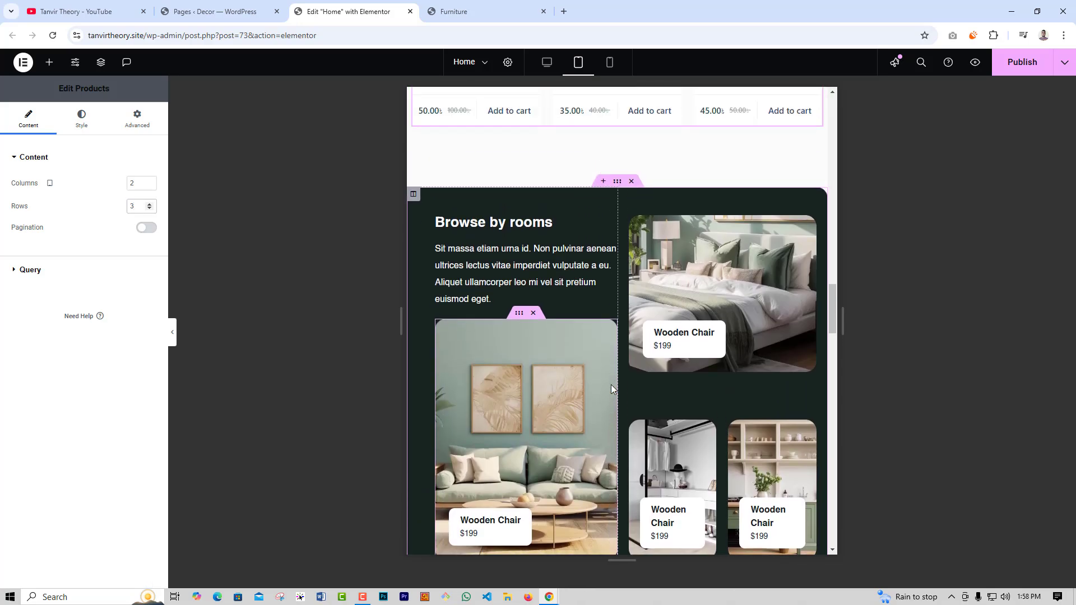
left_click(414, 195)
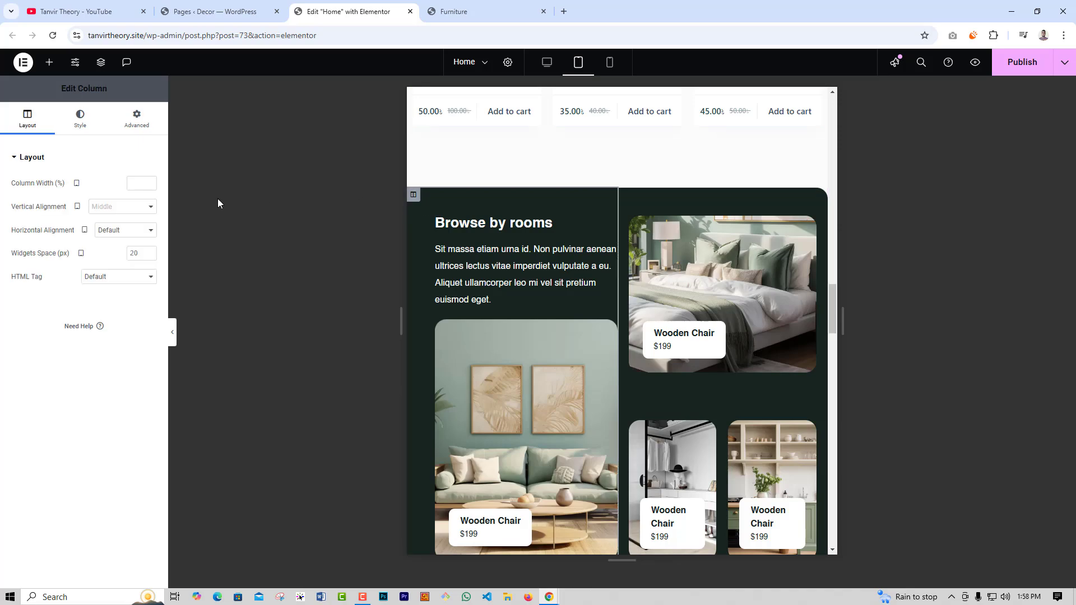
left_click(142, 190)
type("100")
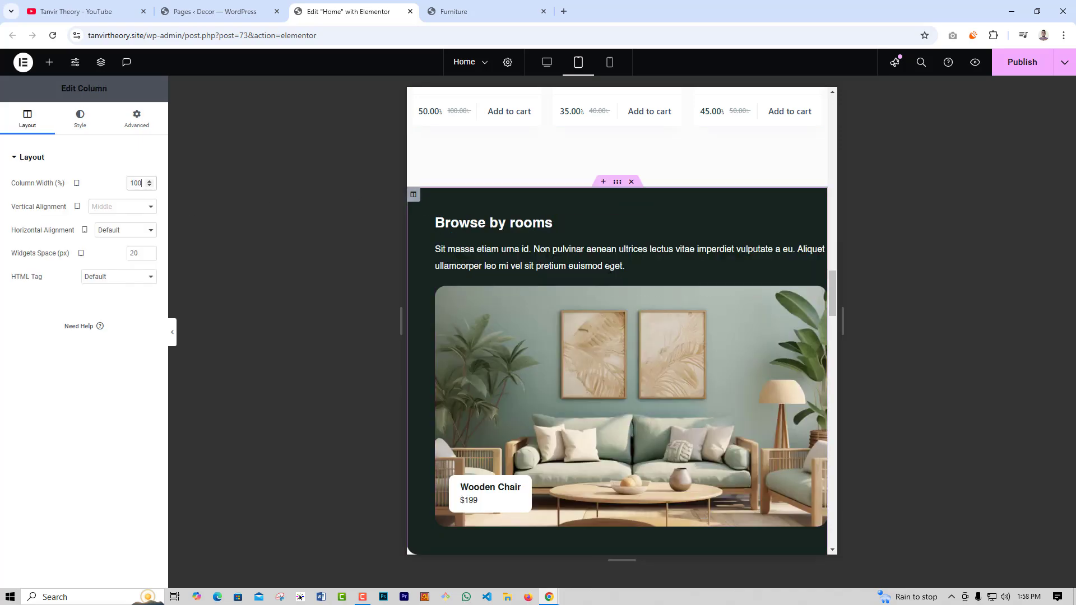
- Set the padding of the "Browse by rooms" column to 30 px on all four sides
left_click(133, 116)
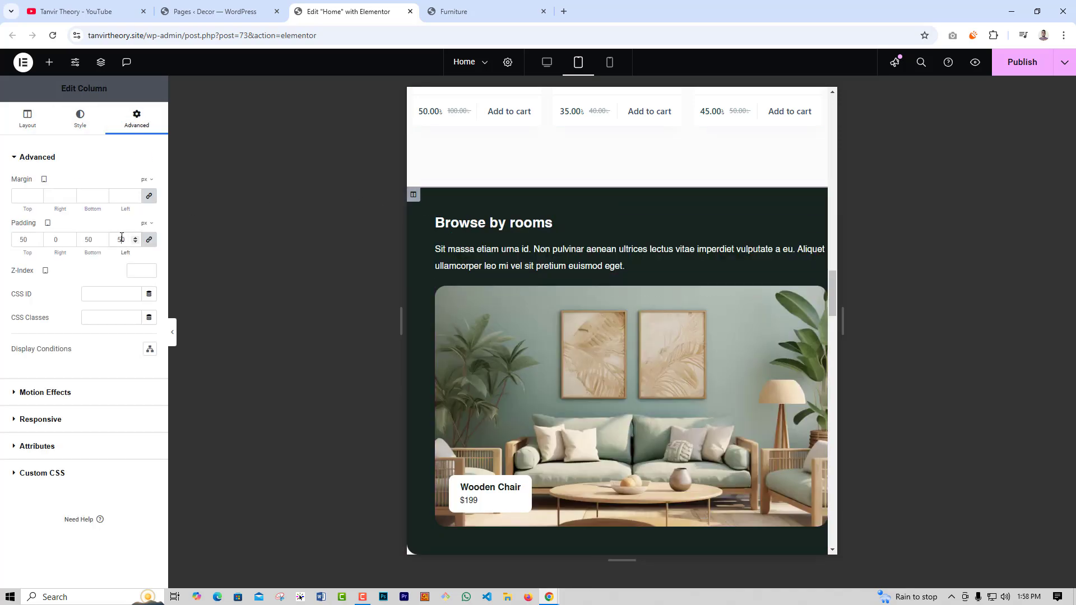
type("30")
scroll(607, 311, "down", 2)
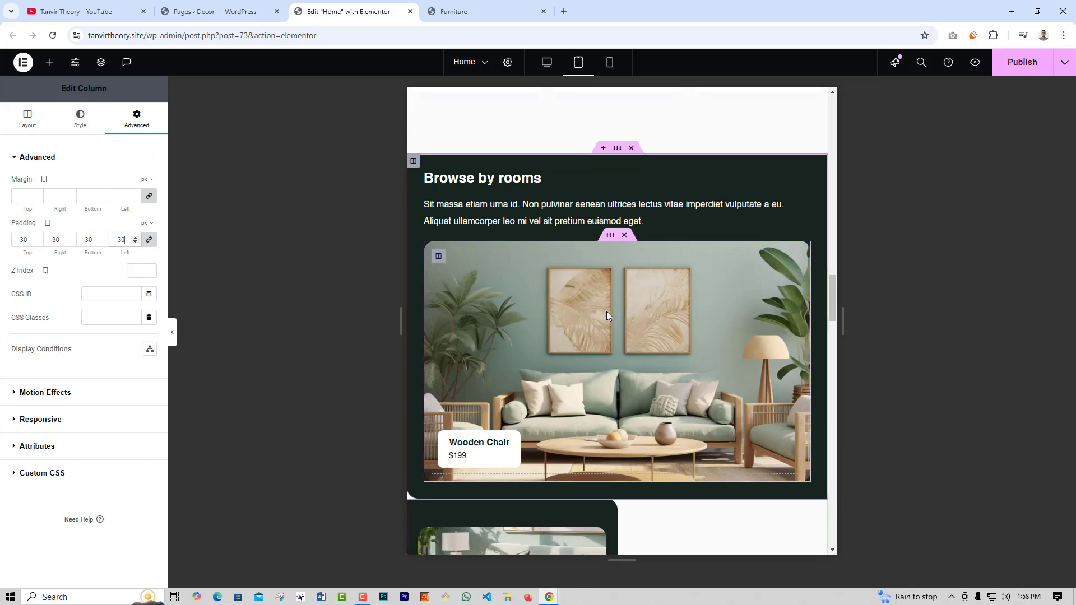
- Set the minimum height of the sofa card's inner section under "Browse by rooms" to 200 px
left_click(594, 166)
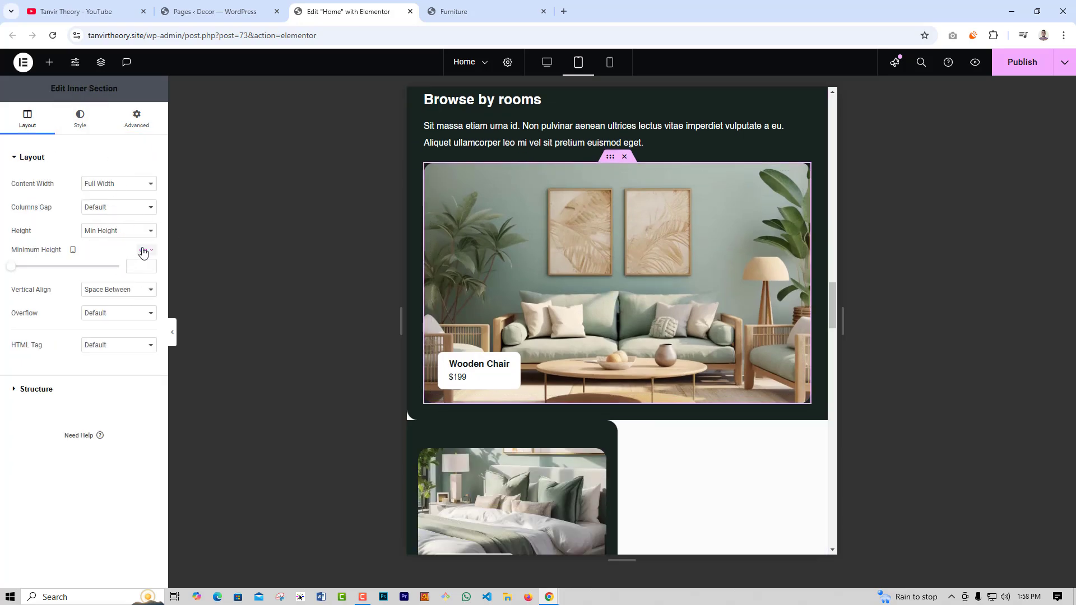
left_click(130, 267)
left_click(147, 252)
left_click(142, 255)
left_click(140, 266)
type("200")
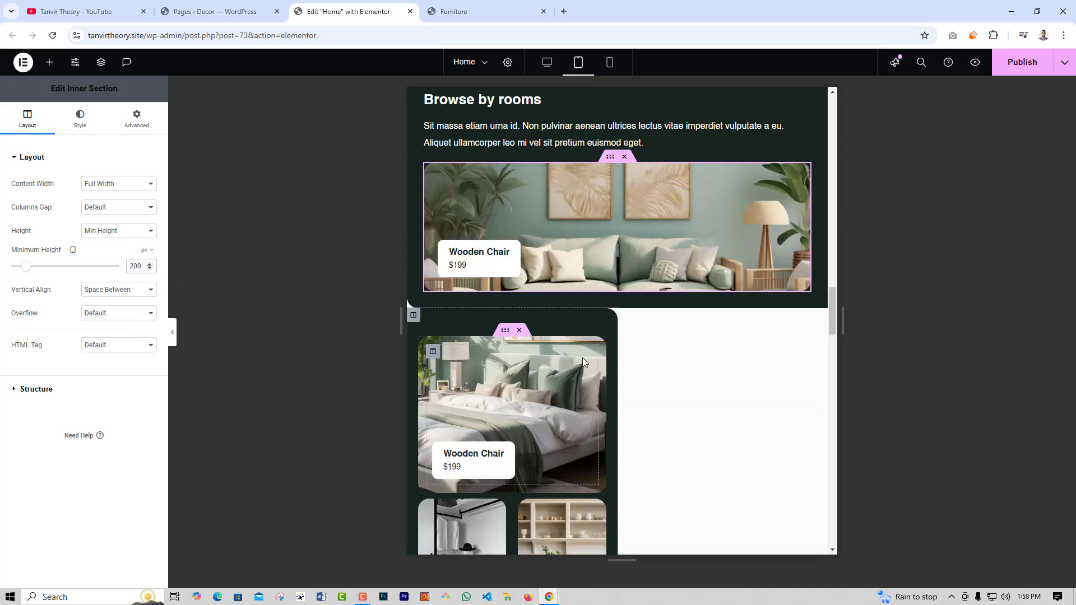
- Set the border radius of the "Browse by rooms" column to 0 on all four corners
left_click(413, 315)
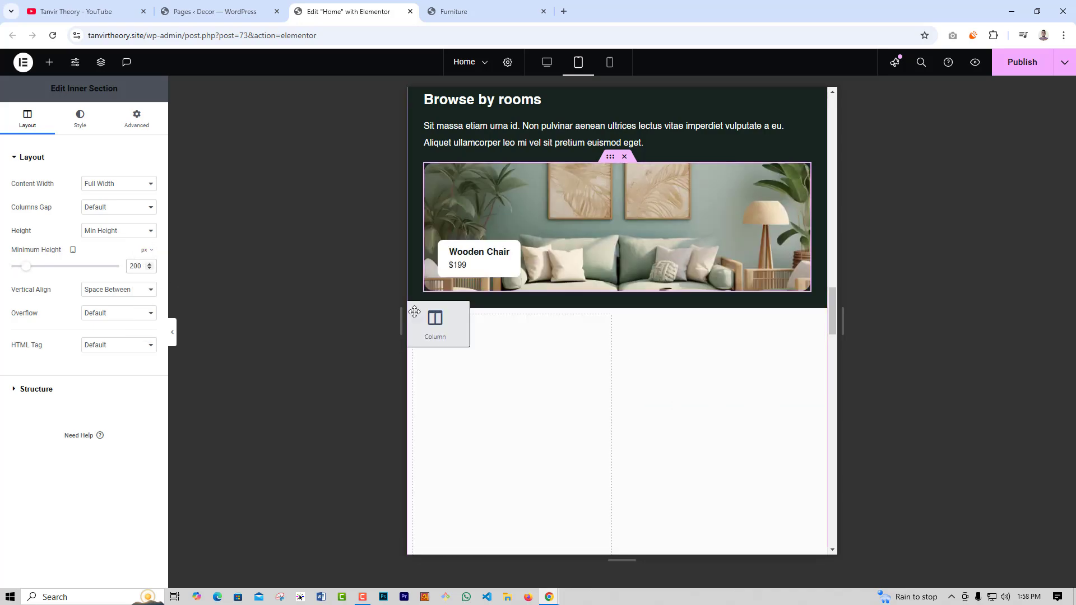
left_click(80, 118)
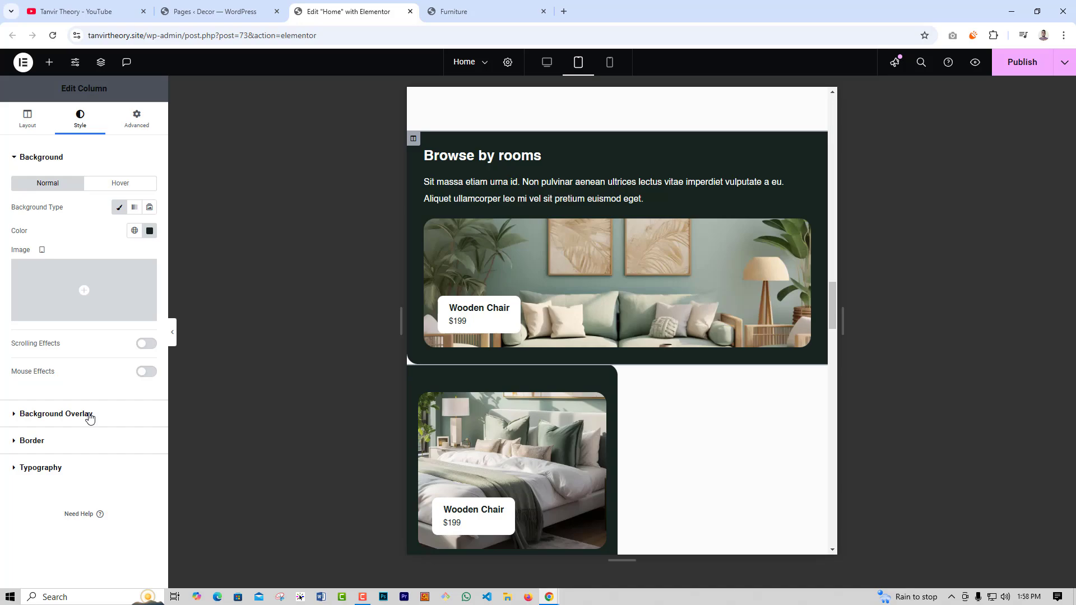
left_click(68, 442)
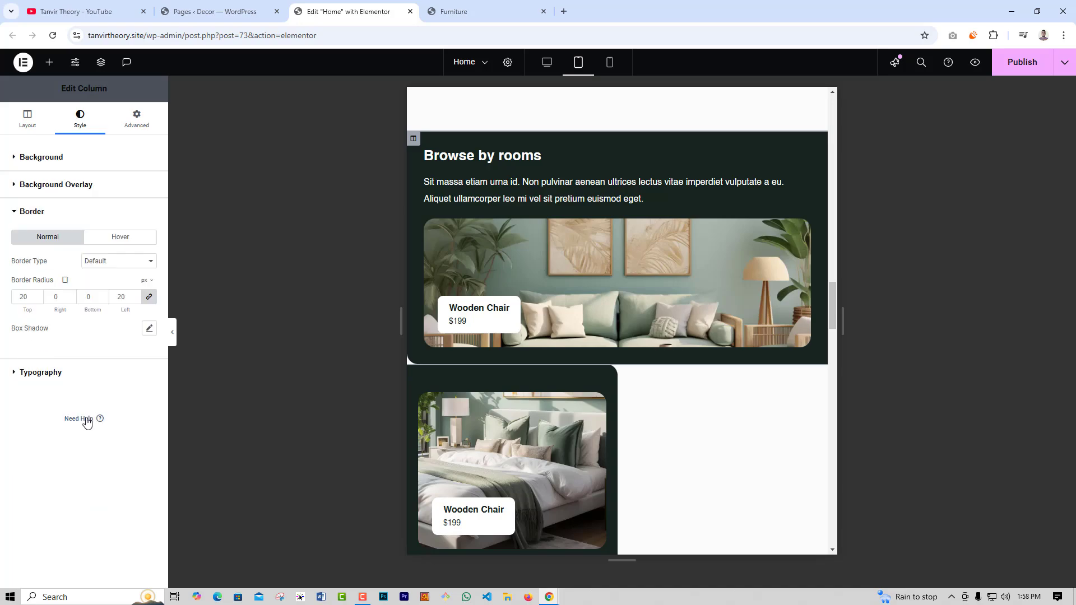
left_click(150, 297)
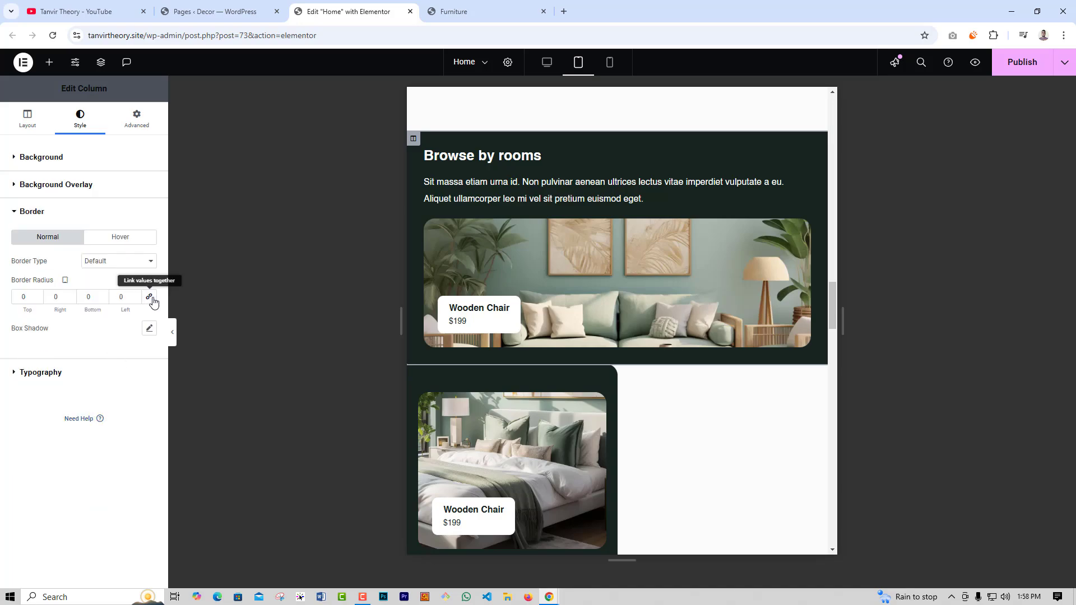
- Set the width of the column holding the bedroom, wardrobe and kitchen cards to 100% and review the section
scroll(512, 412, "down", 2)
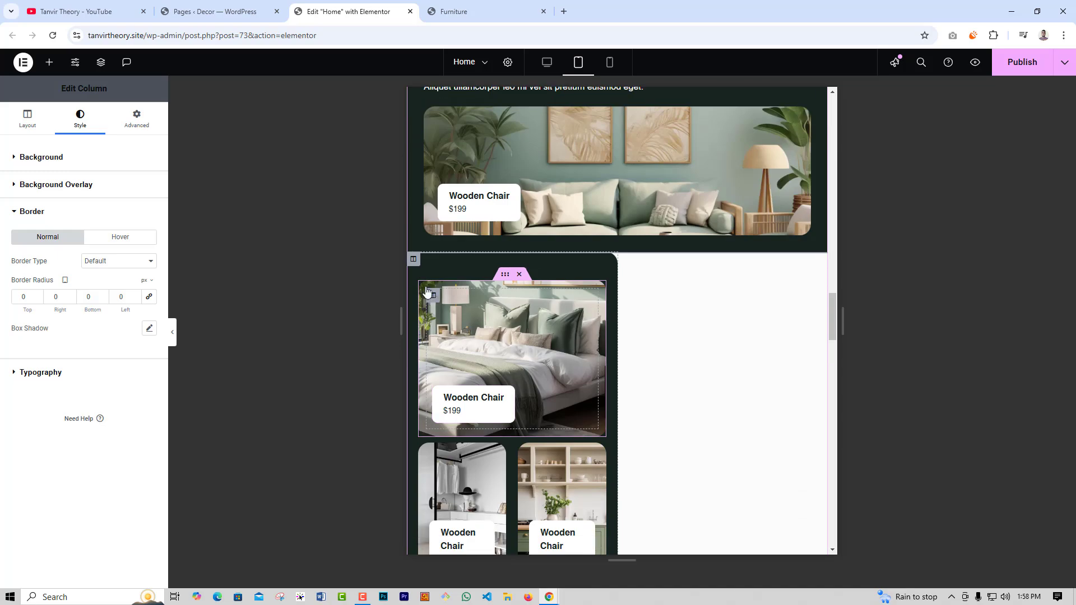
left_click(413, 259)
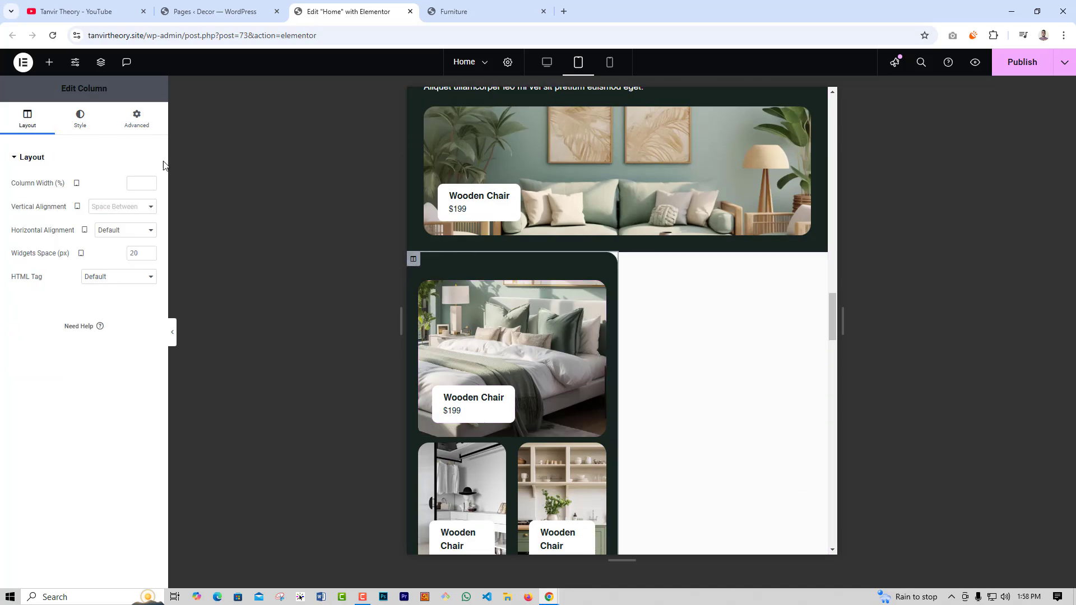
left_click(133, 182)
type("100")
scroll(645, 398, "down", 2)
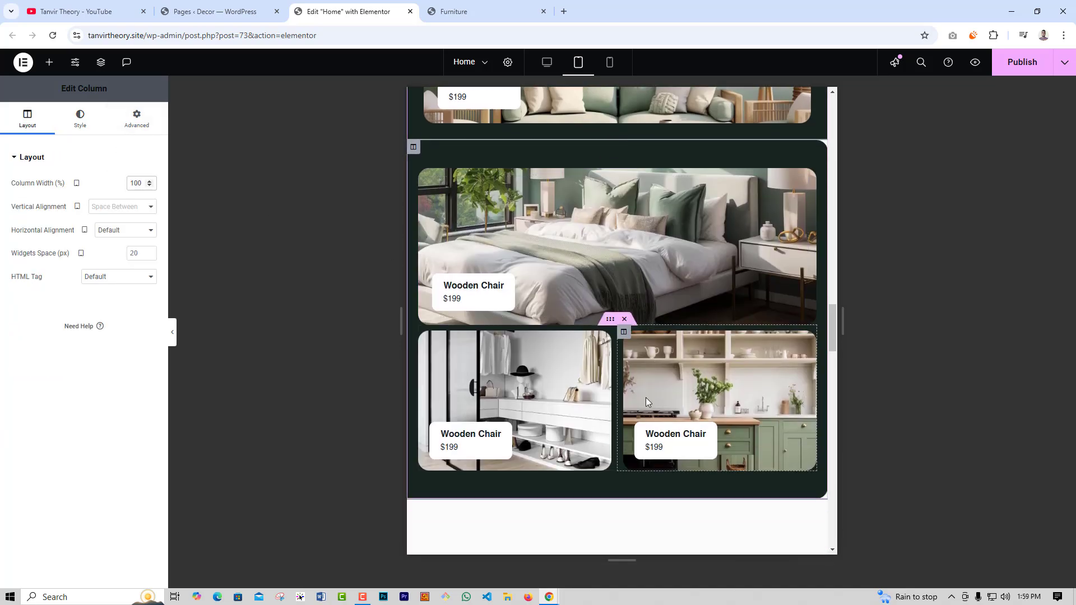
scroll(667, 460, "up", 2)
scroll(688, 277, "up", 2)
scroll(660, 389, "down", 7)
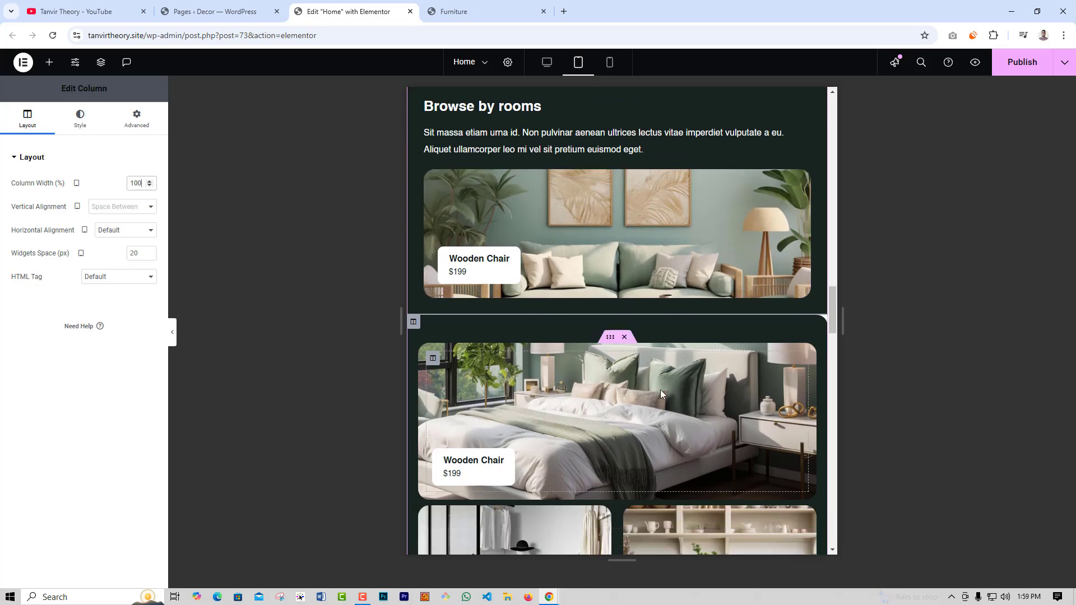
scroll(650, 311, "up", 10)
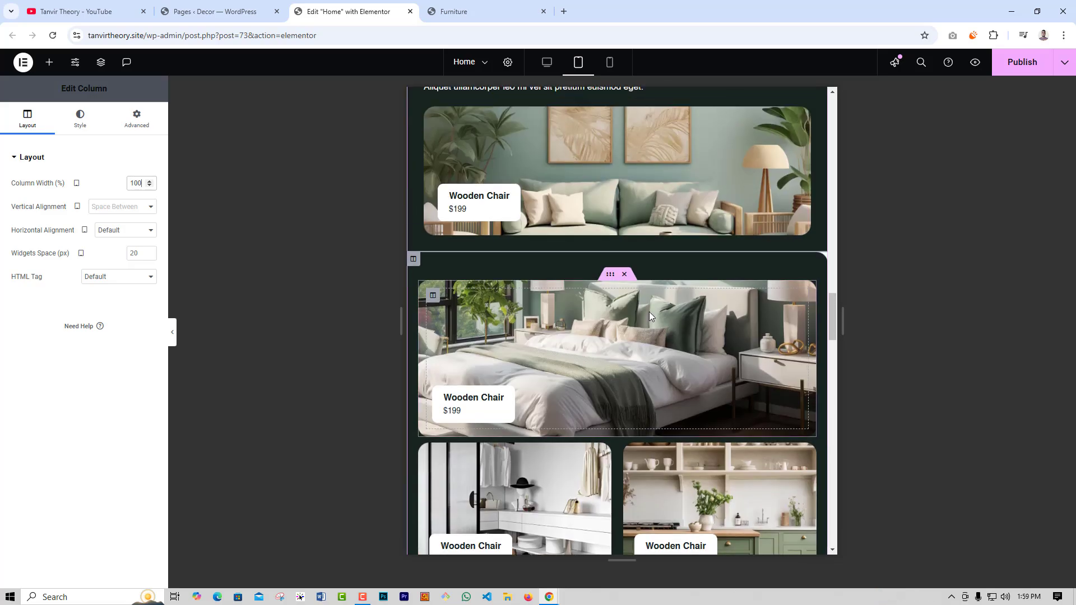
- Set the width of the description text under the "Top selling furniture" heading to Full Width (100%)
scroll(657, 336, "down", 10)
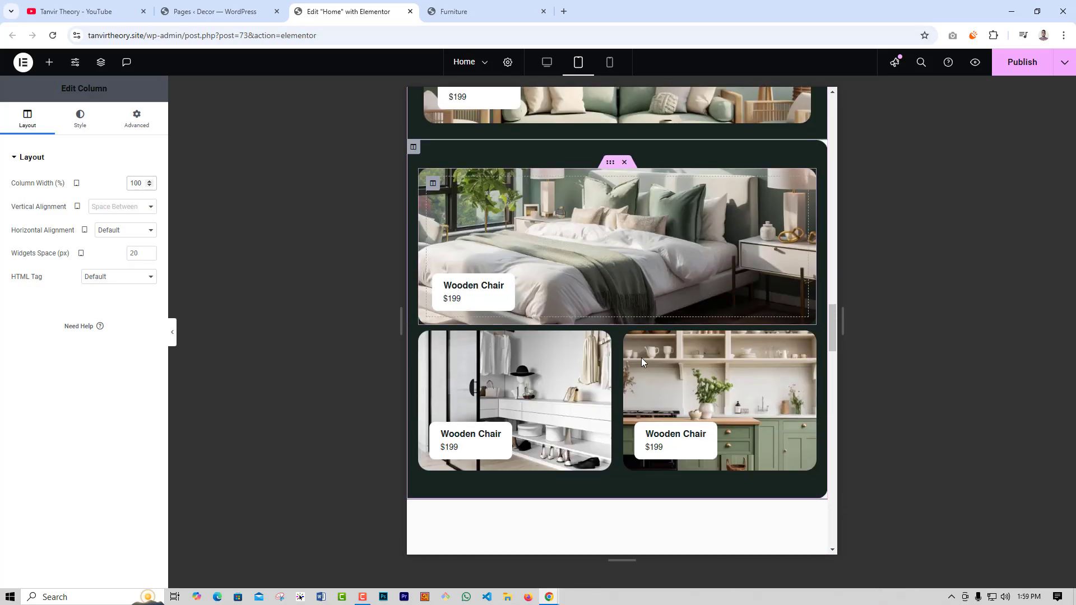
left_click(612, 346)
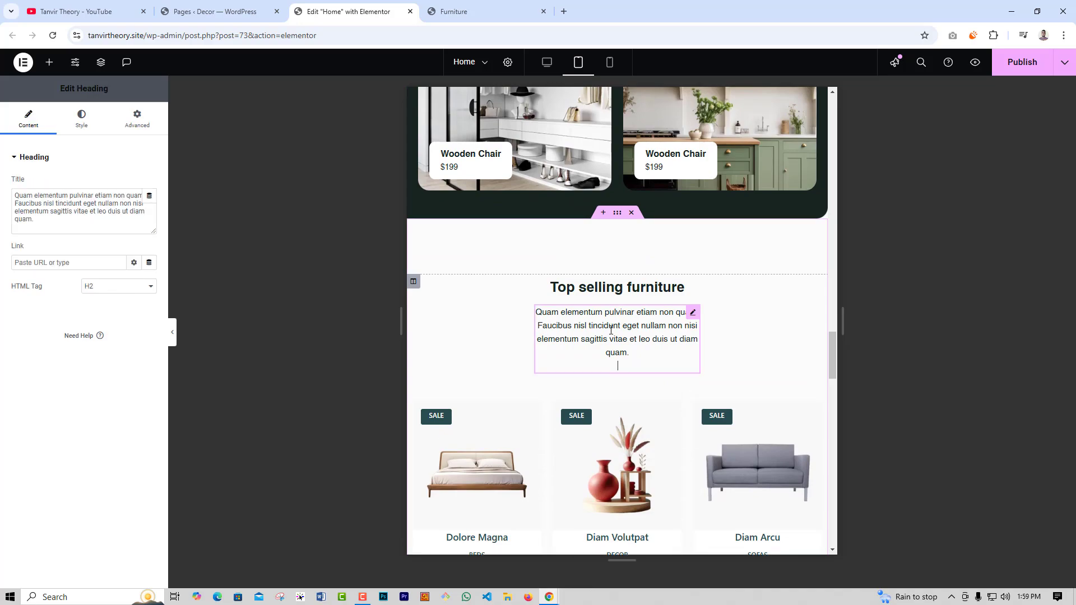
key("Return")
key("BackSpace")
left_click(134, 118)
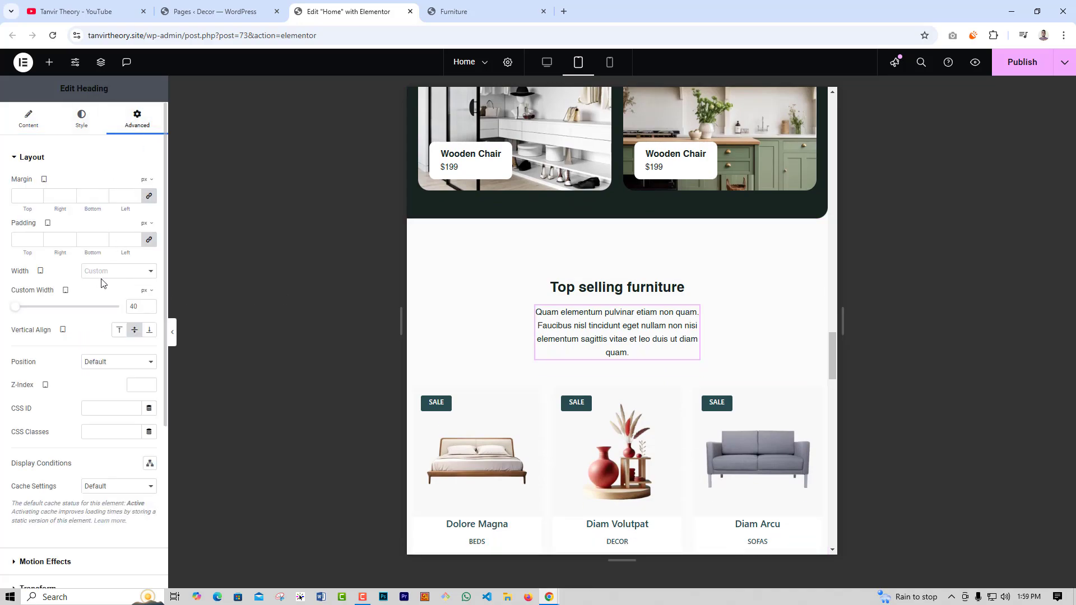
left_click(103, 271)
left_click(113, 298)
- Set the product grid under "Top selling furniture" to 2 rows
scroll(596, 378, "down", 4)
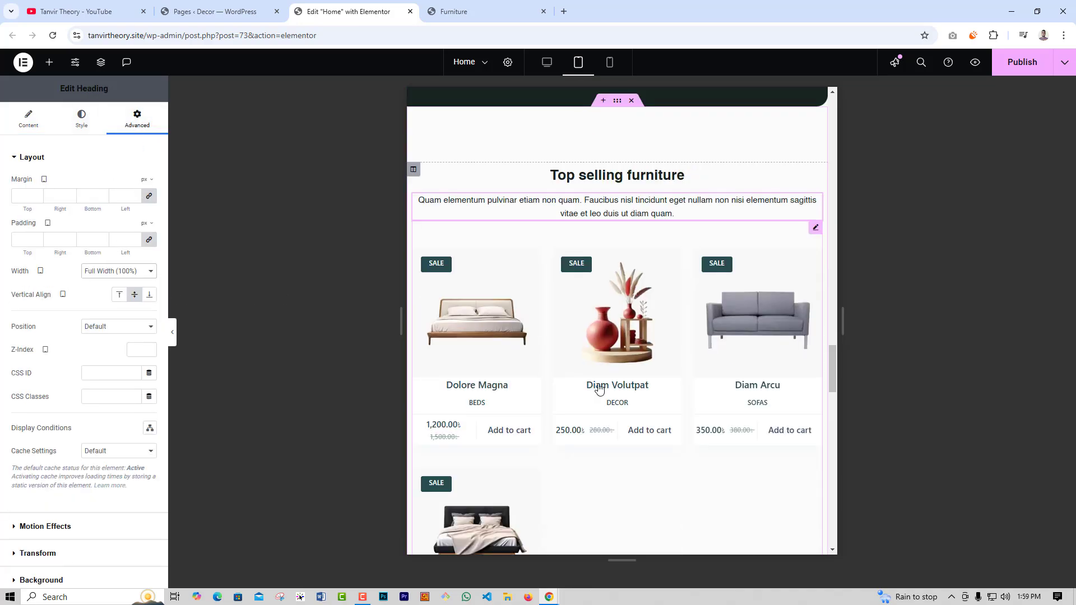
left_click(628, 375)
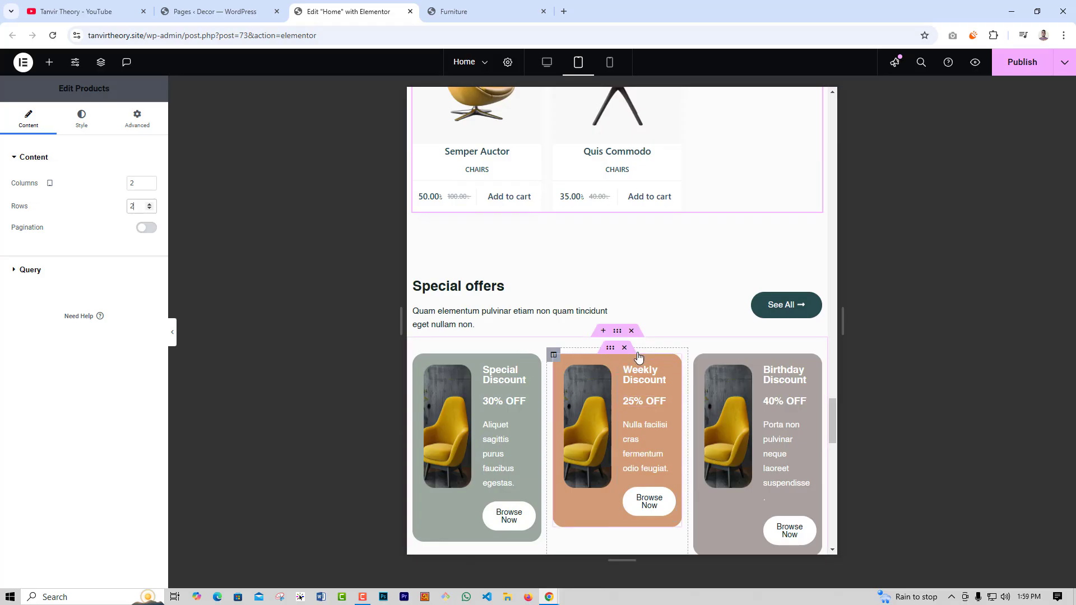
- Set the width of the column holding the green Special Discount card under "Special offers" to 100%
scroll(639, 358, "down", 3)
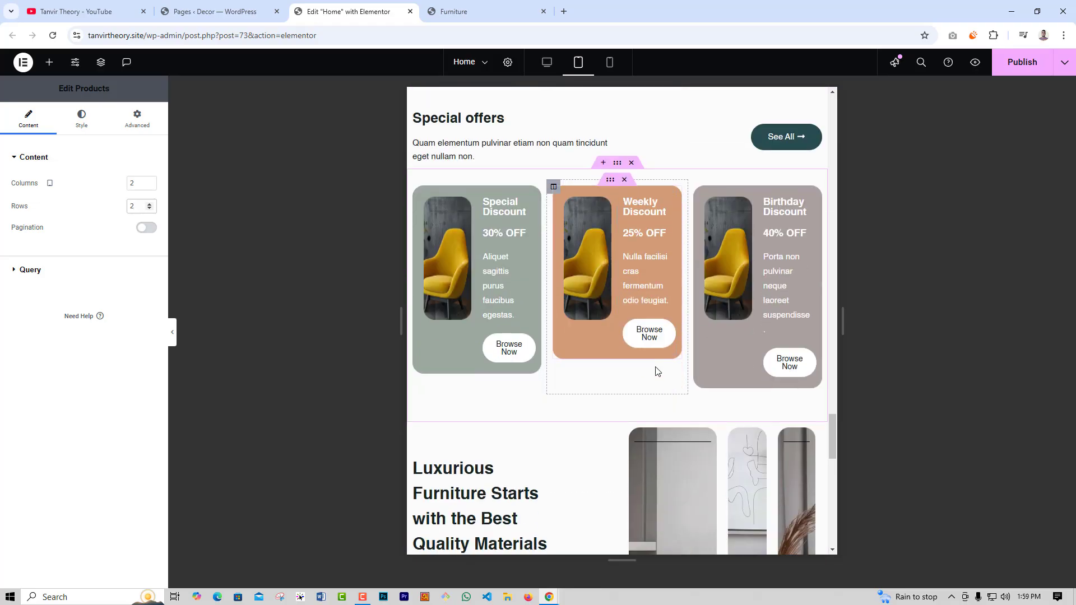
scroll(617, 364, "up", 1)
scroll(617, 363, "up", 2)
scroll(617, 363, "down", 2)
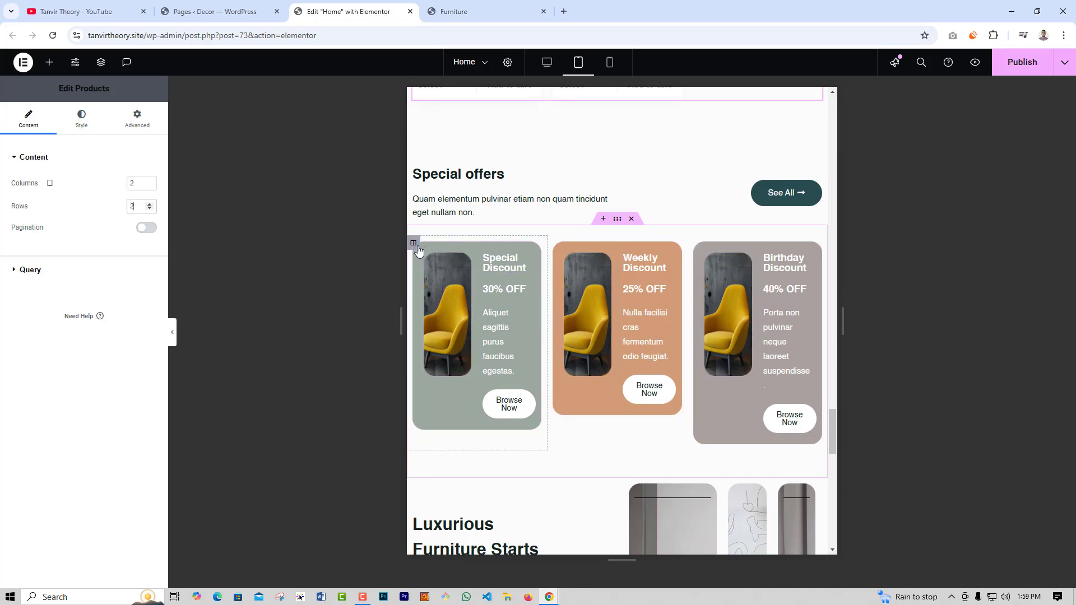
left_click(413, 243)
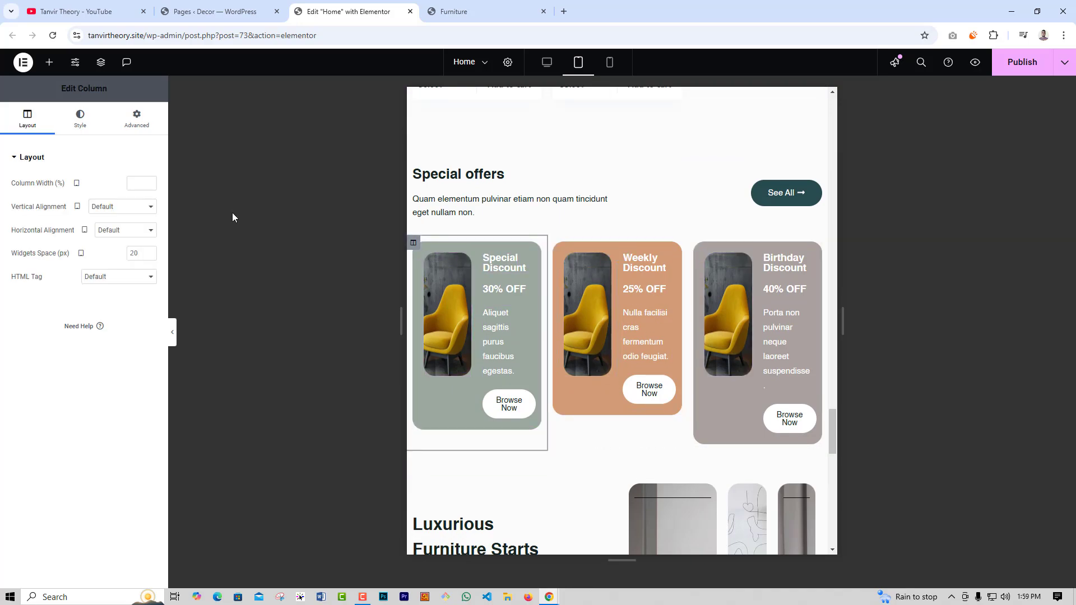
left_click(131, 185)
type("100")
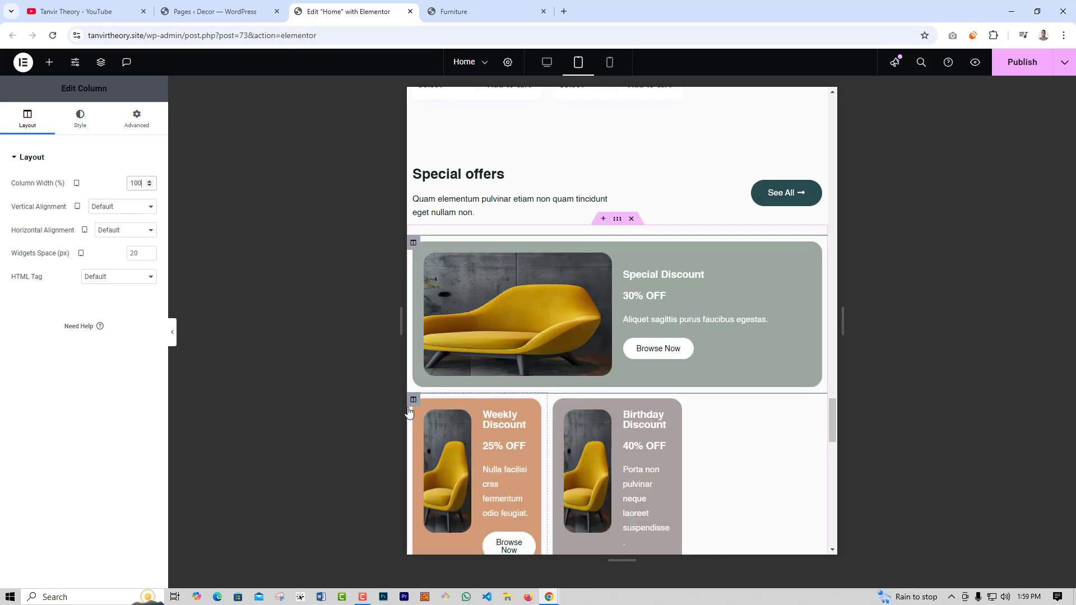
- Set the widths of the columns holding the Weekly Discount and Birthday Discount cards to 100% and review the offers
left_click(414, 401)
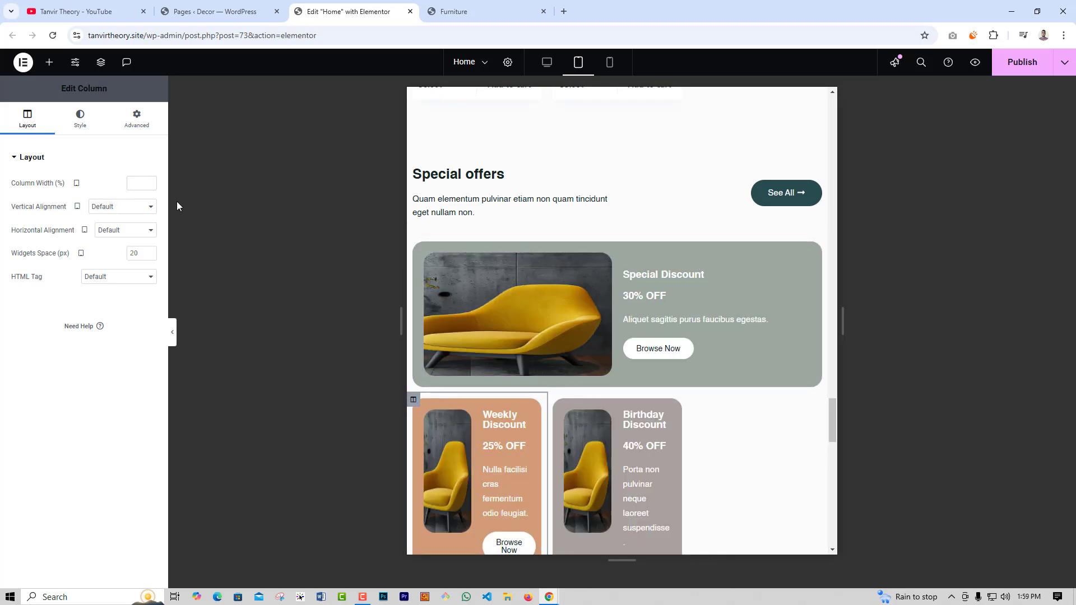
left_click(141, 181)
type("100")
scroll(520, 432, "down", 4)
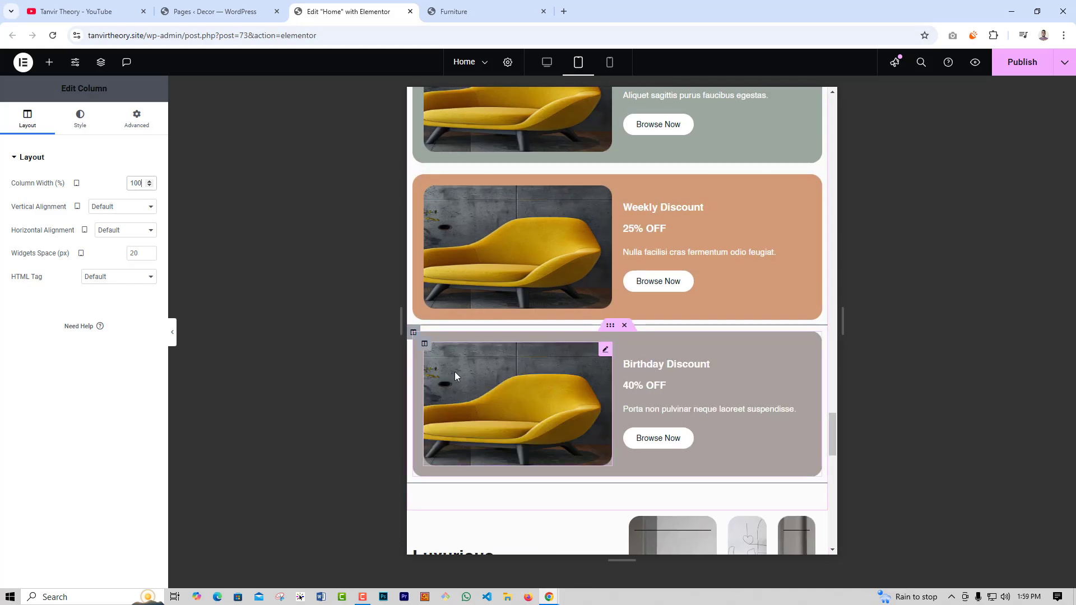
scroll(494, 365, "up", 5)
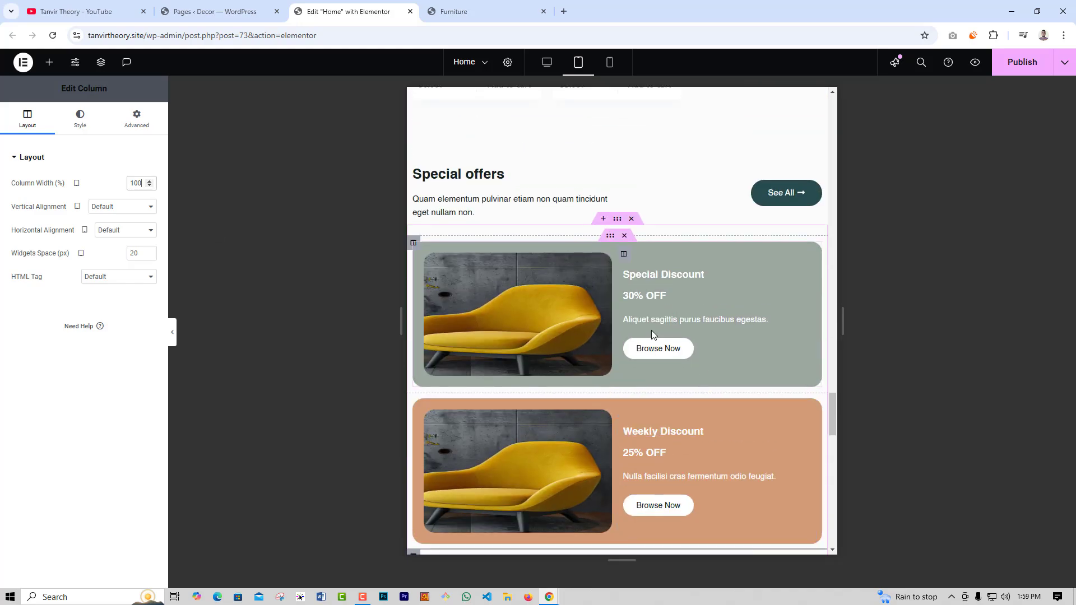
scroll(652, 356, "down", 5)
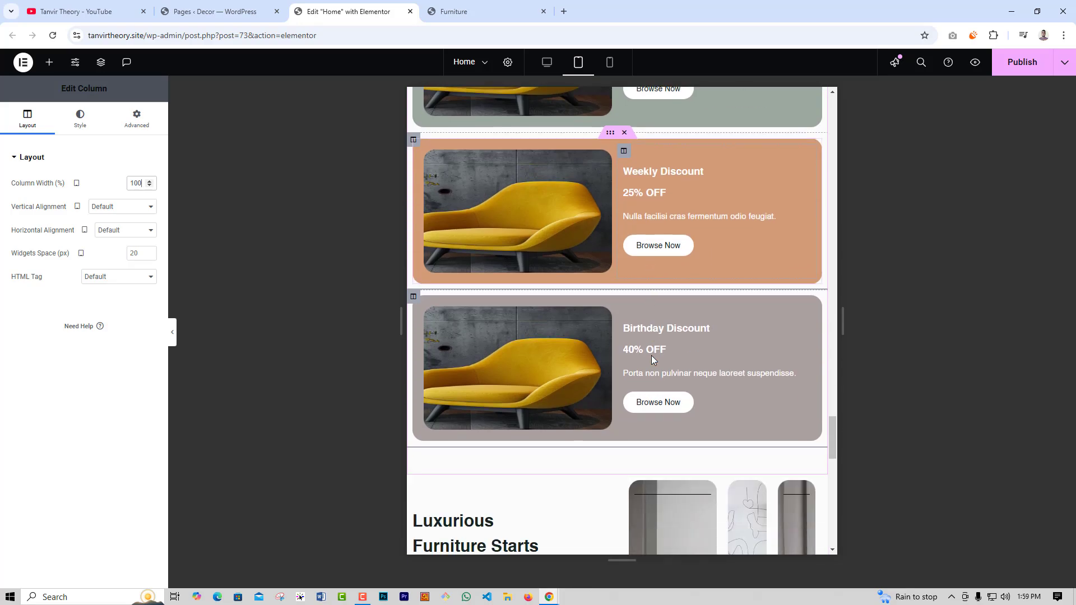
scroll(583, 348, "up", 4)
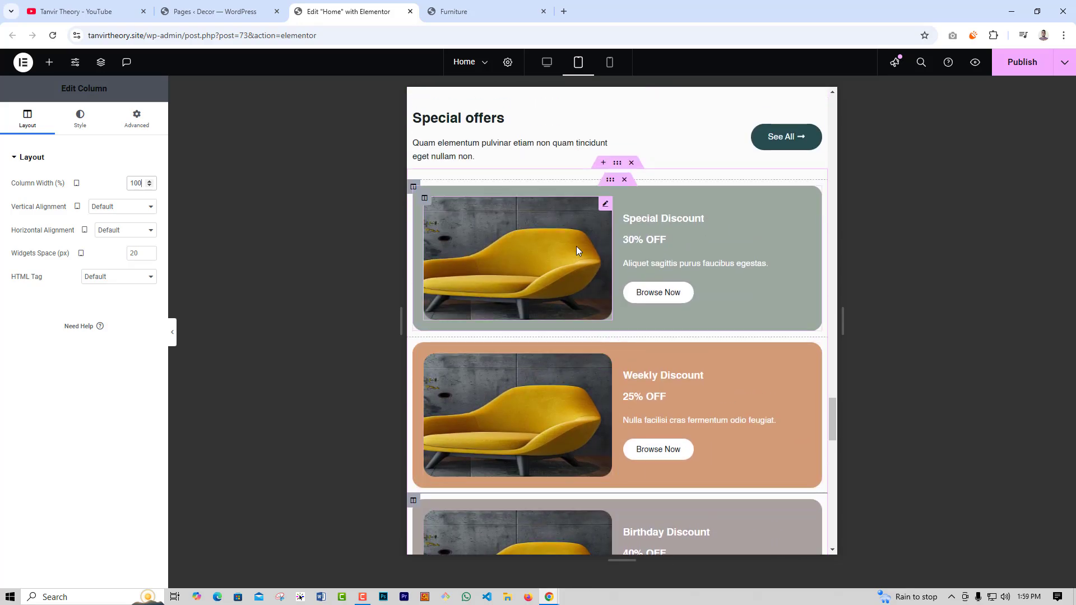
- Set the width of the image column inside the Special Discount and Weekly Discount cards to 40%
left_click(576, 249)
left_click(423, 200)
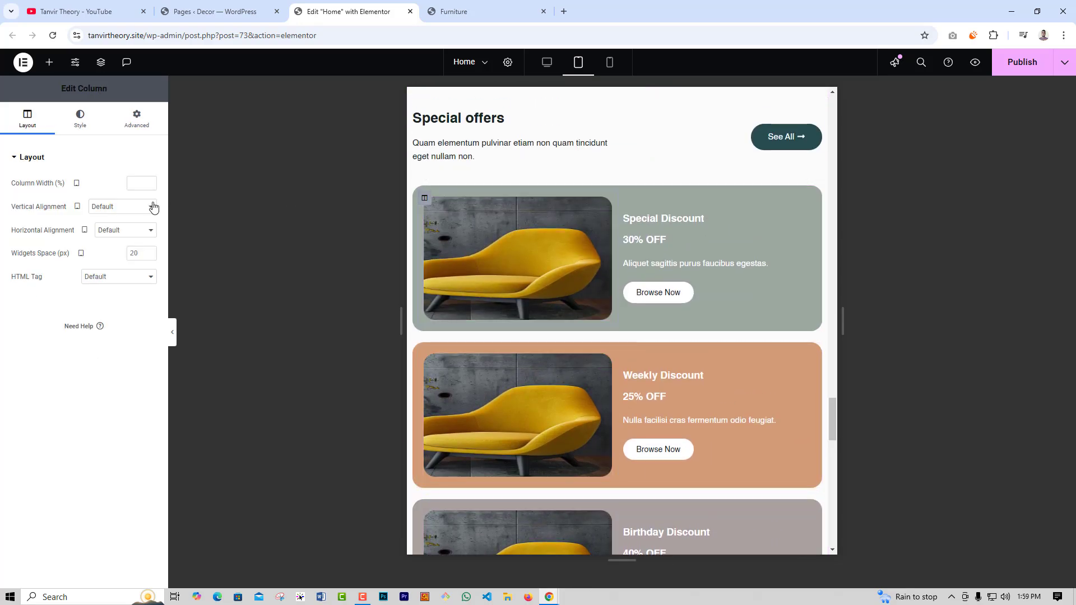
type("40")
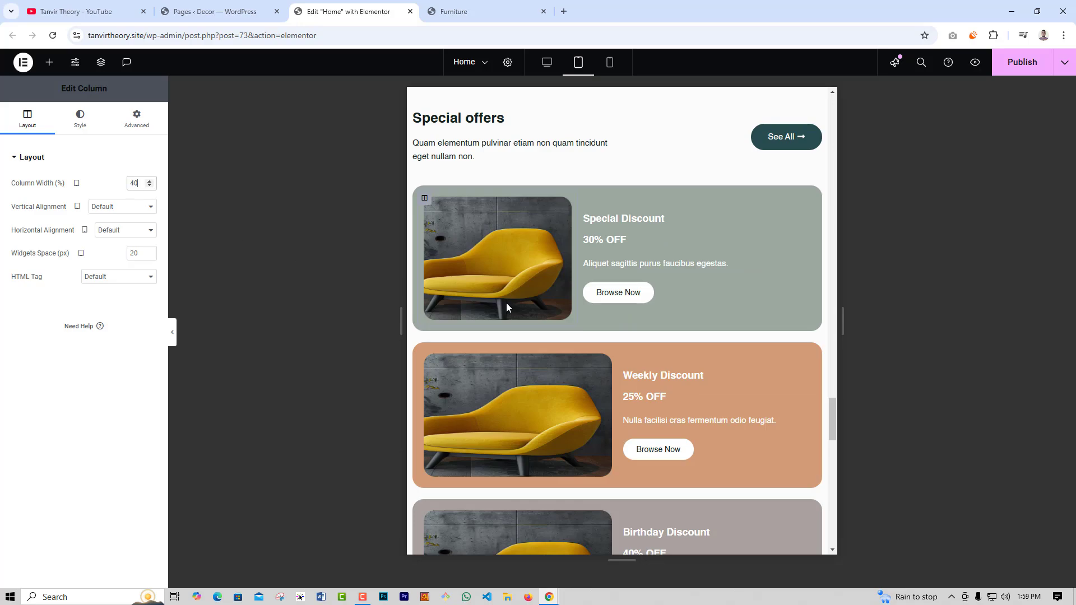
left_click(424, 362)
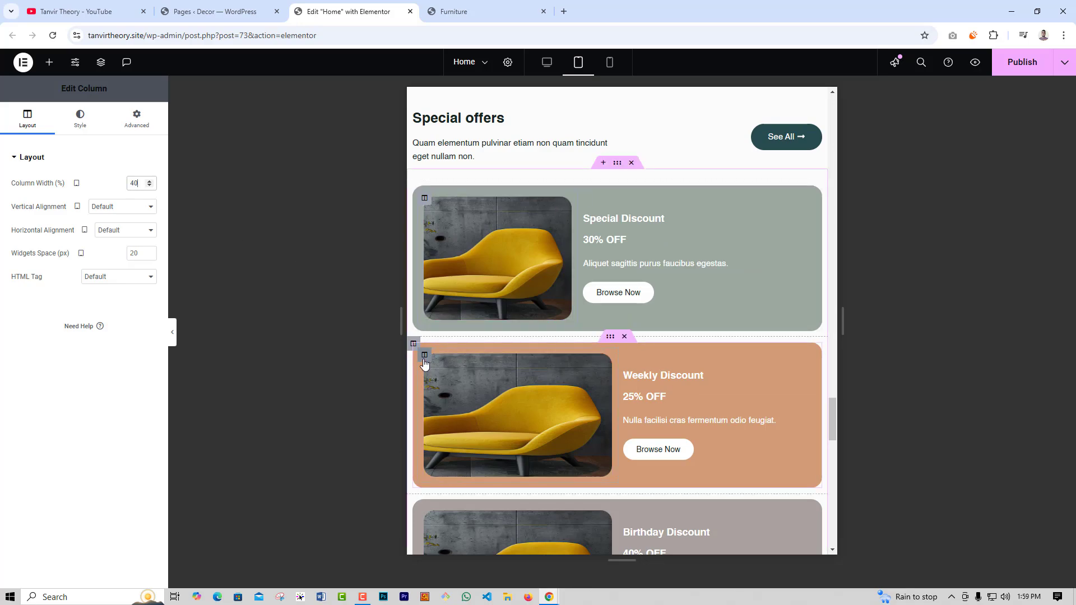
left_click(141, 183)
type("40")
- Set the width of the image column inside the Birthday Discount card to 40%
scroll(476, 362, "down", 3)
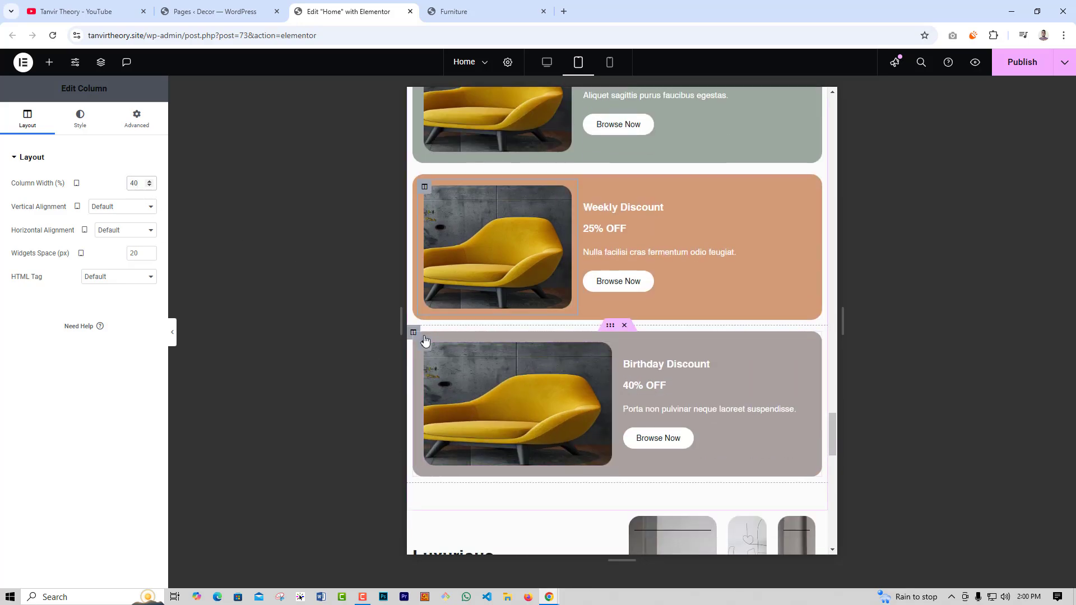
left_click(424, 345)
left_click(141, 183)
type("40")
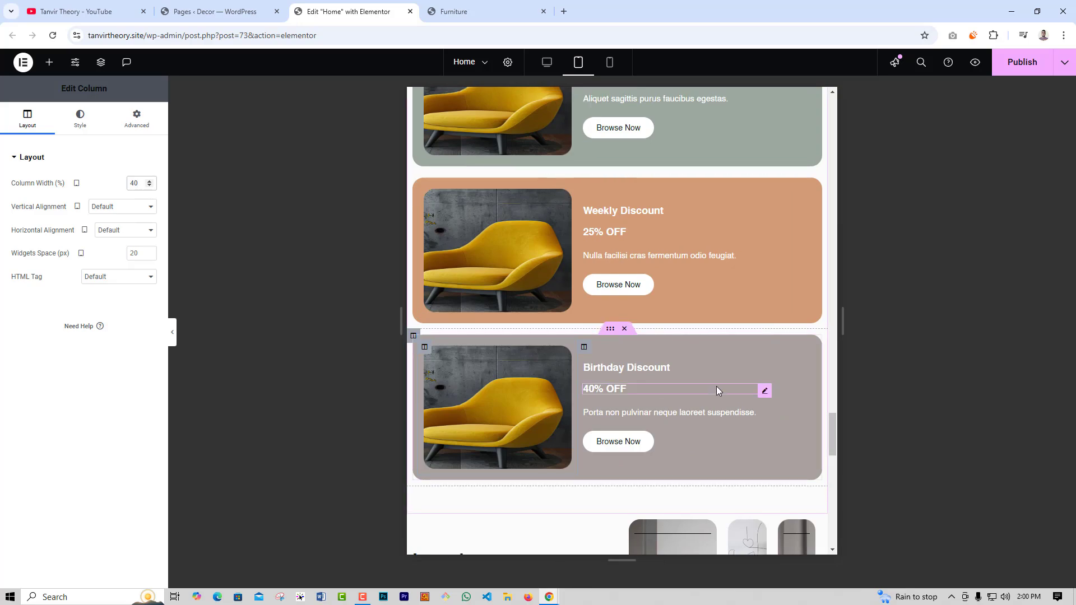
scroll(712, 386, "up", 2)
- Set the width of the column holding the "Luxurious Furniture Starts with the Best Quality Materials" text to 100%
scroll(661, 393, "down", 5)
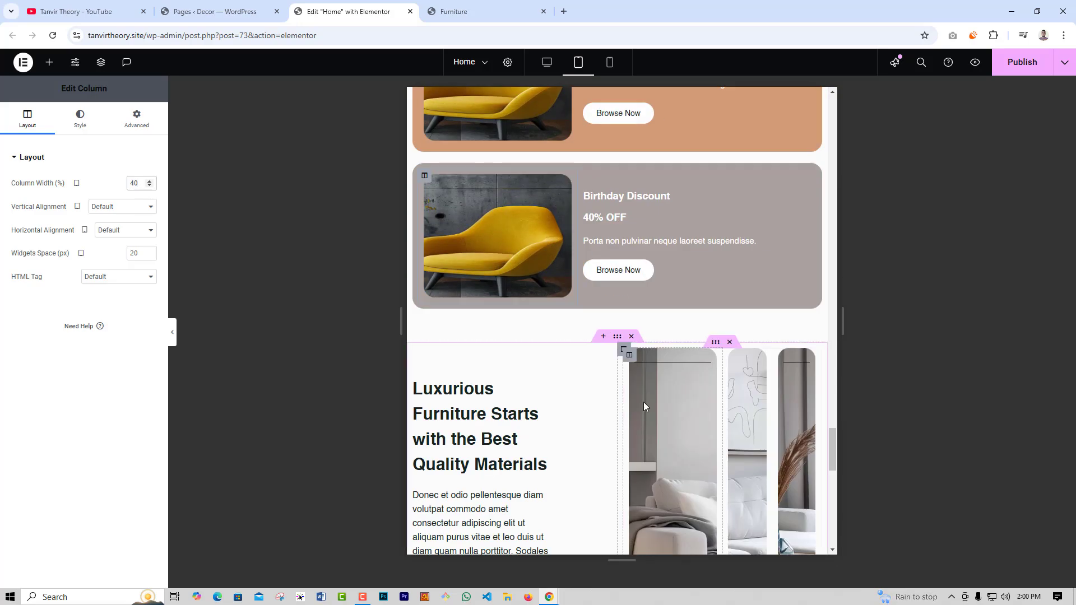
scroll(643, 402, "down", 2)
scroll(652, 414, "down", 1)
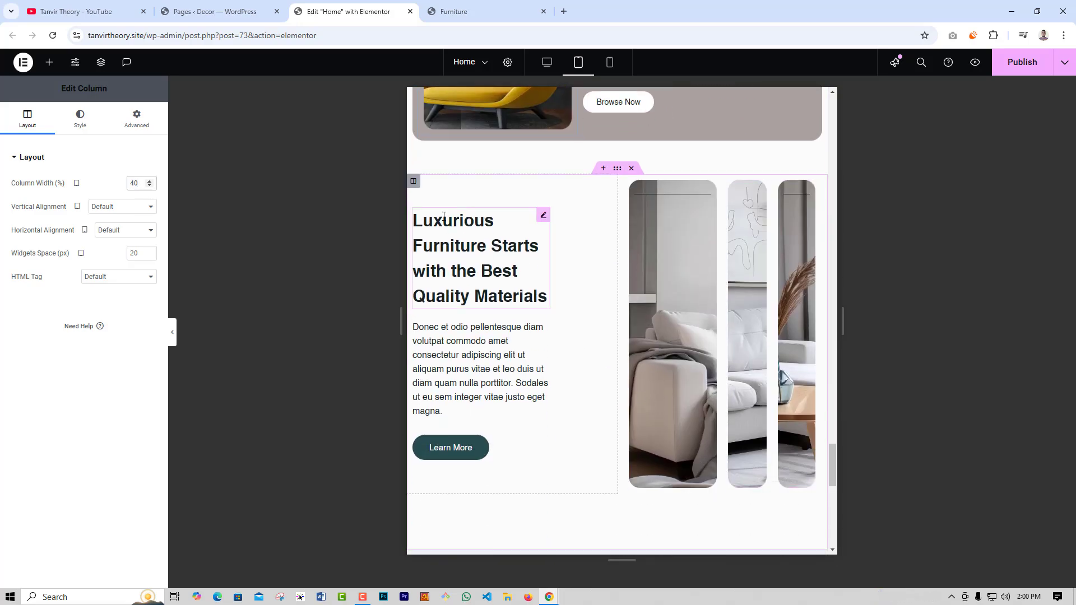
left_click(412, 181)
left_click(142, 187)
type("1")
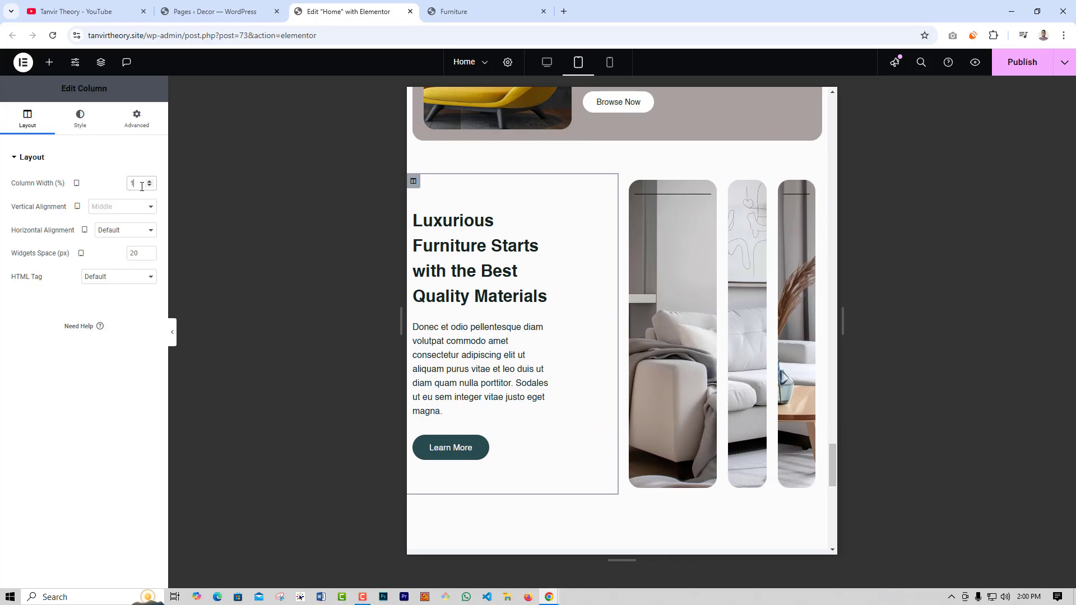
type("00")
- Set the widths of the "Luxurious Furniture" heading and the description below it to Full Width (100%)
left_click(655, 214)
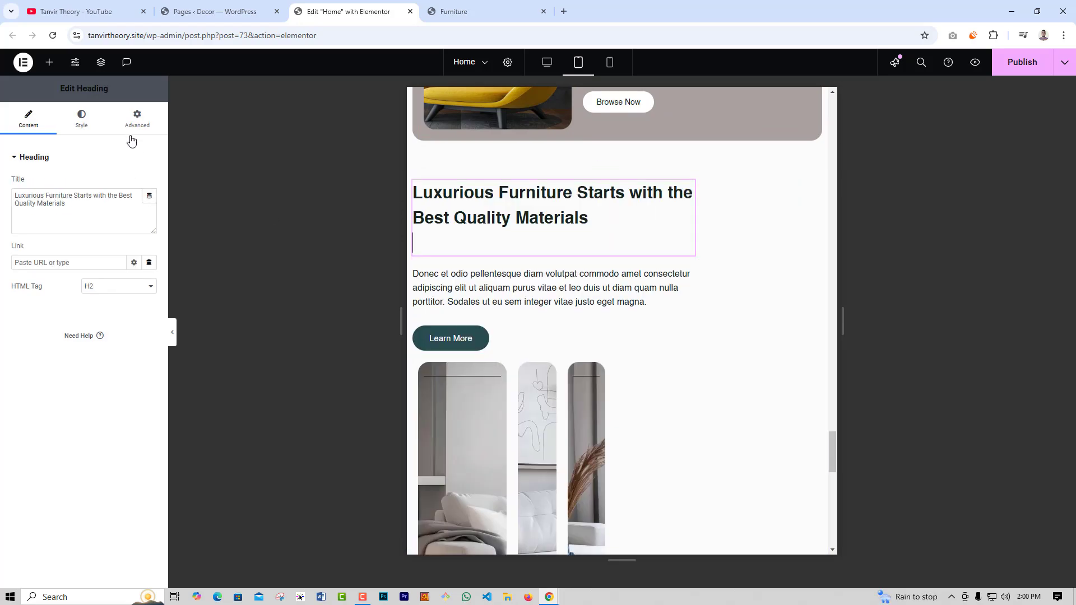
left_click(137, 119)
left_click(118, 271)
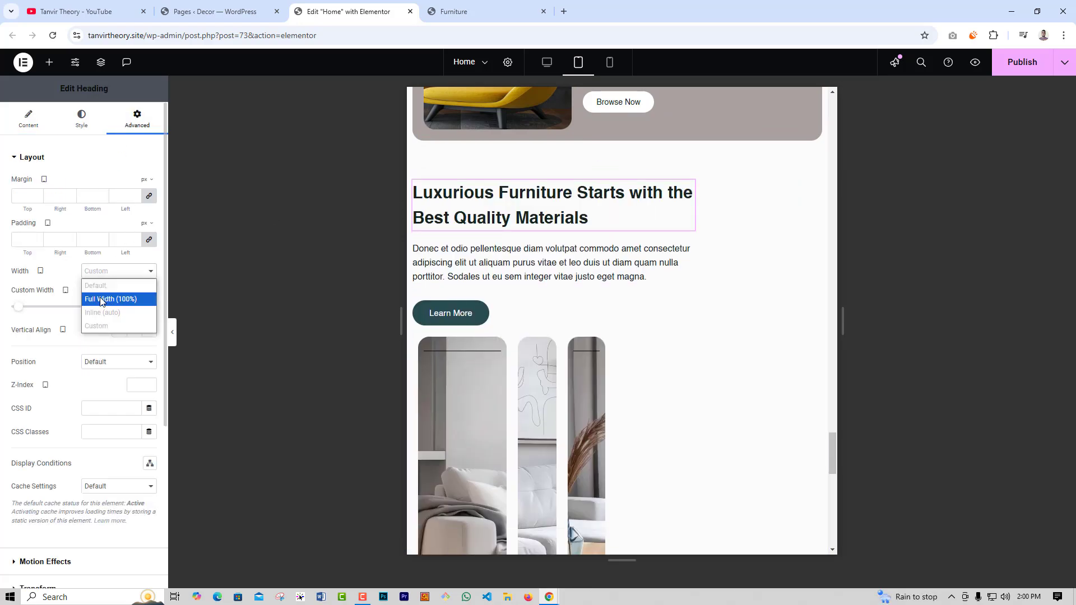
left_click(115, 298)
left_click(124, 132)
left_click(118, 271)
left_click(115, 298)
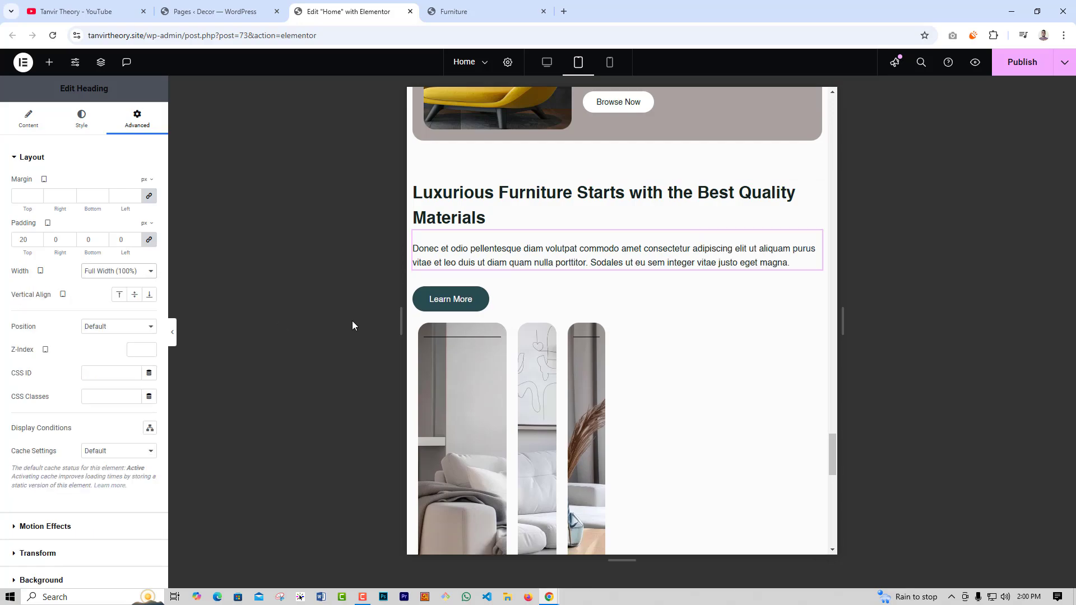
- Set the width of the outer column holding the three sofa image panels to 100%
scroll(485, 320, "down", 2)
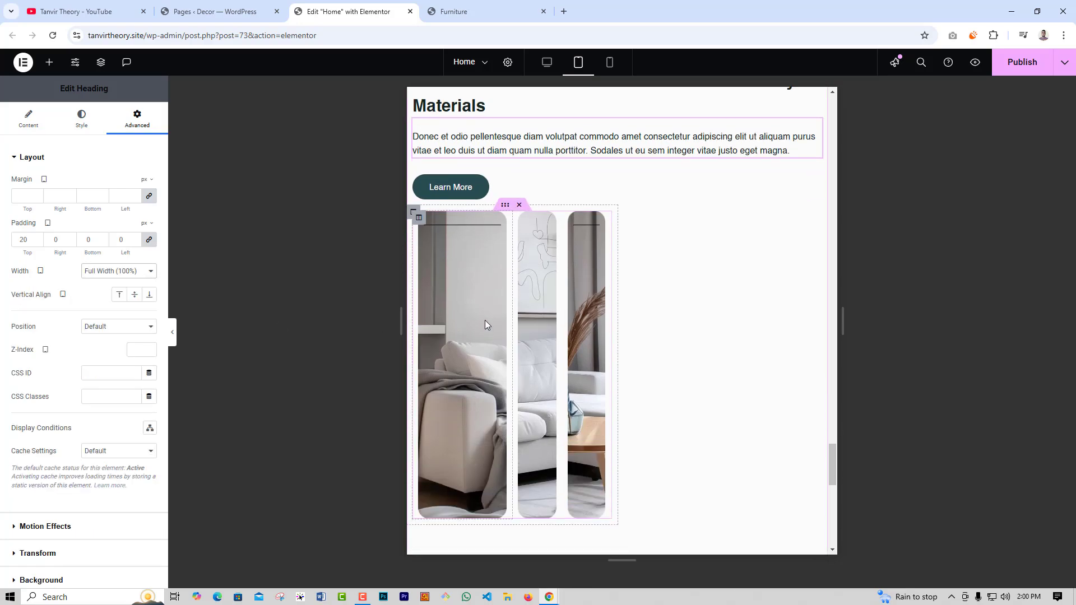
left_click(420, 219)
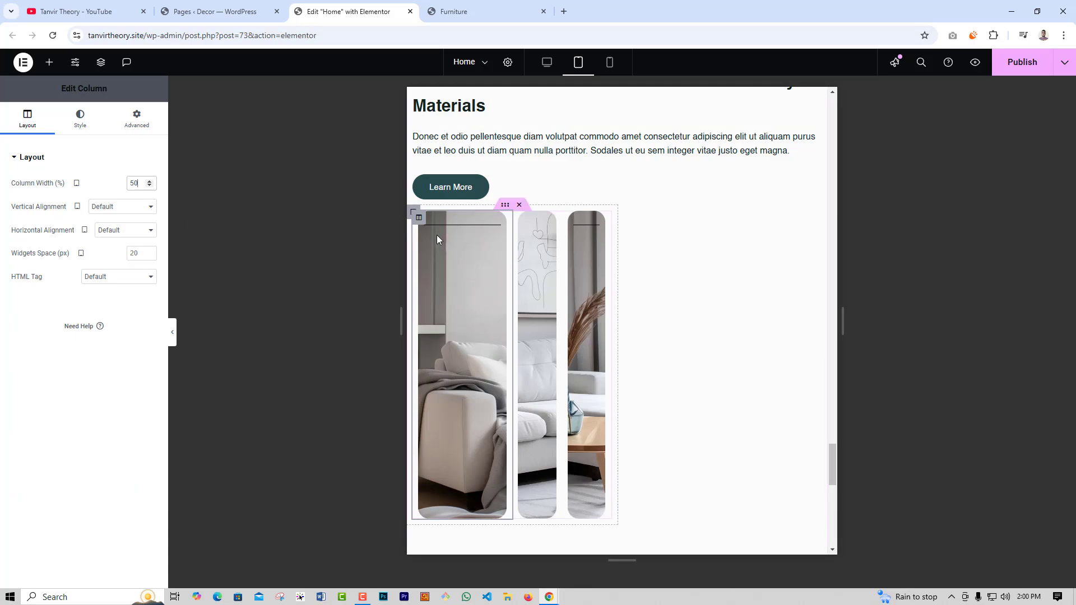
left_click(411, 211)
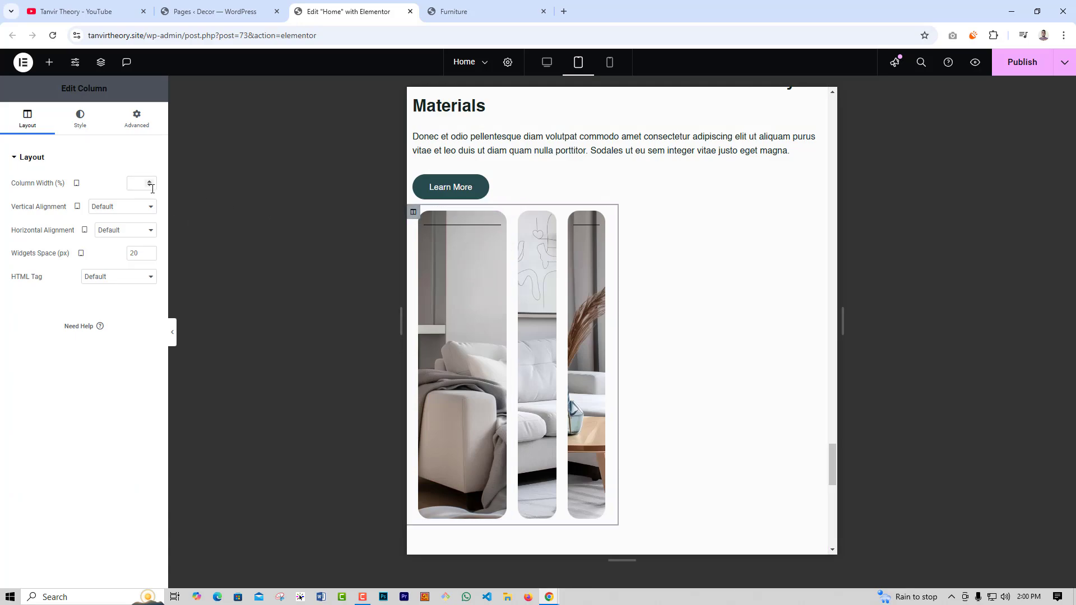
type("100")
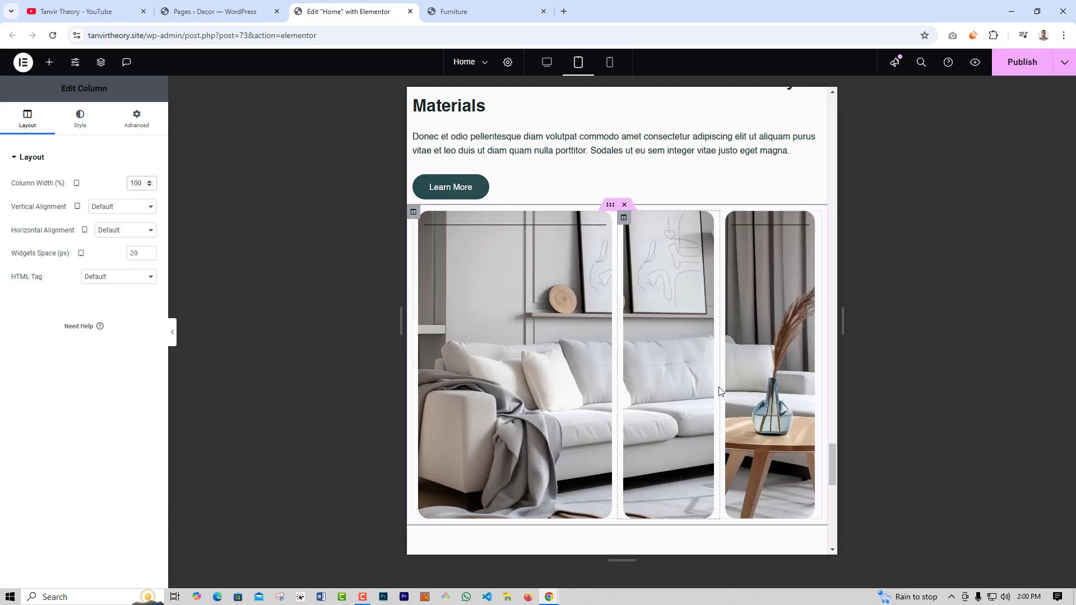
- Set the minimum height of the inner section with the three sofa image panels to 250 px
scroll(608, 343, "up", 2)
left_click(611, 316)
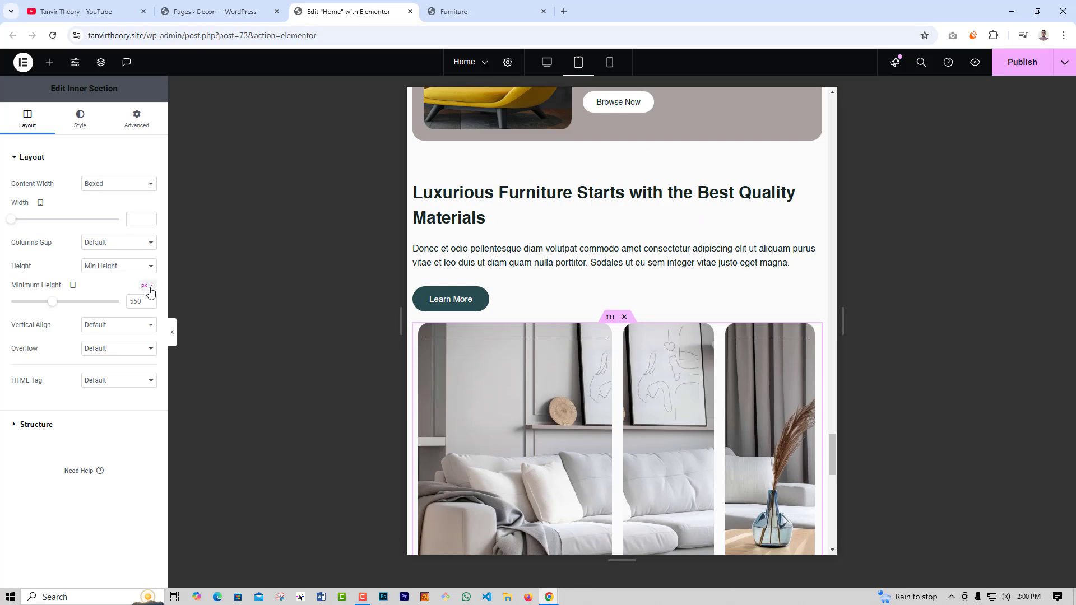
key("BackSpace")
key("BackSpace")
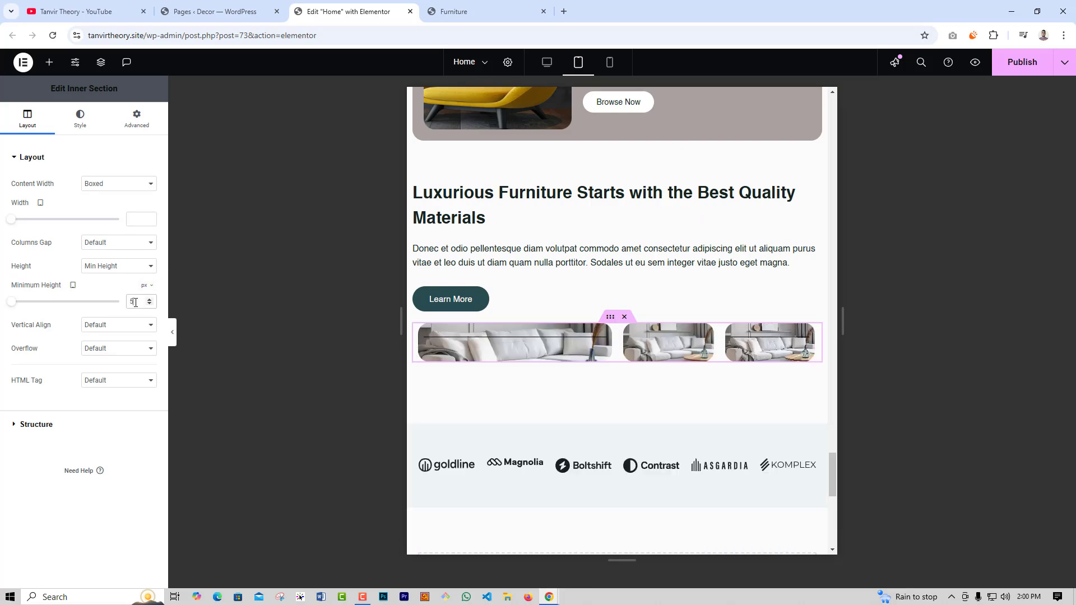
type("0")
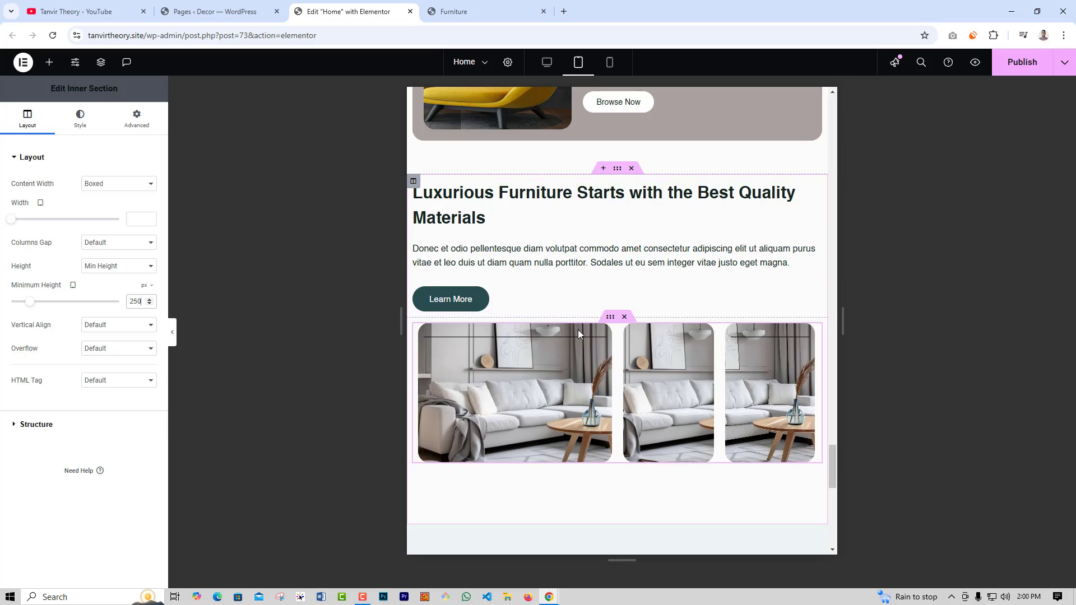
- Review the tablet layout from the brand logo strip at the page's end back up through the product grids
scroll(578, 331, "down", 3)
scroll(578, 350, "down", 1)
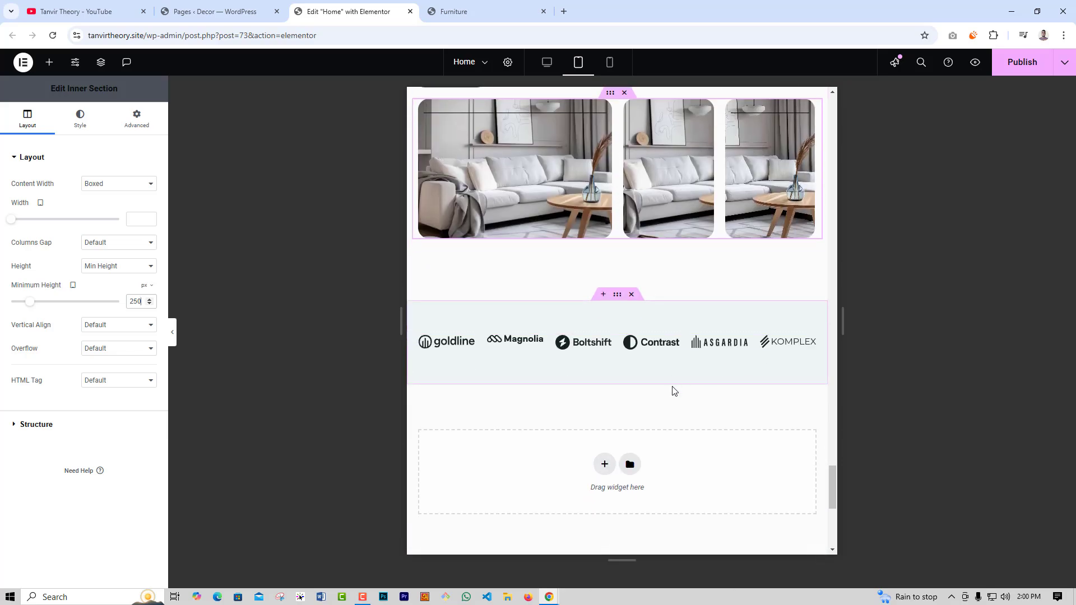
scroll(673, 389, "down", 1)
scroll(675, 391, "down", 3)
scroll(664, 412, "up", 10)
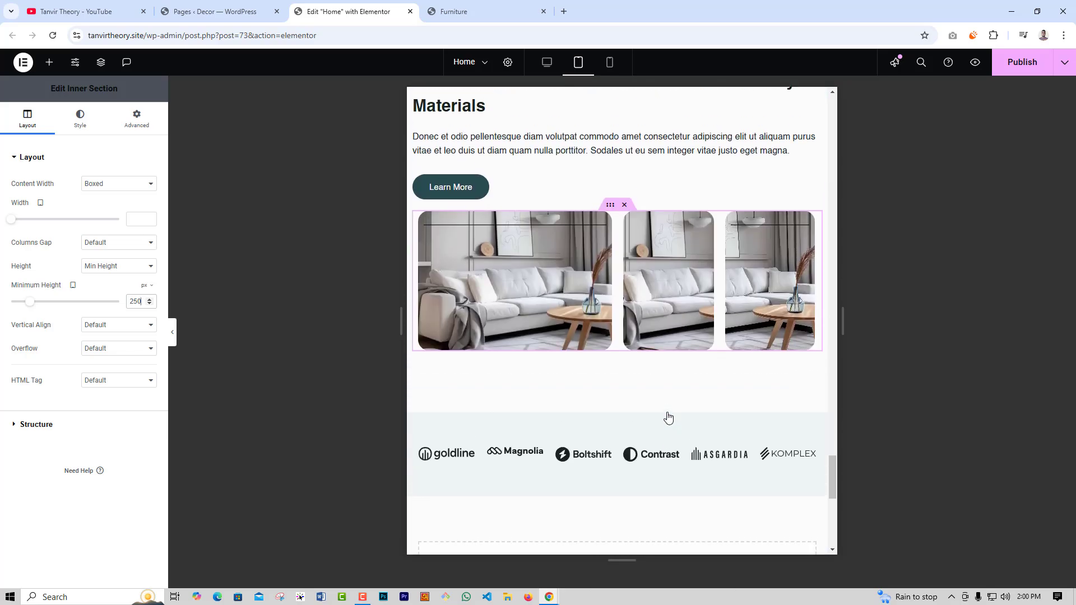
scroll(669, 417, "up", 15)
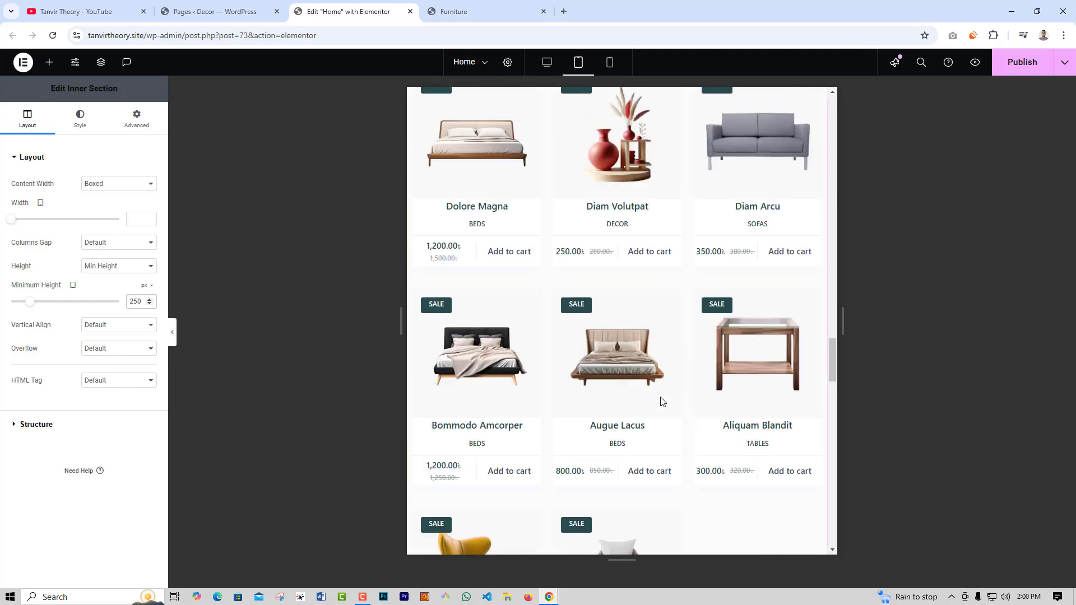
scroll(659, 396, "up", 10)
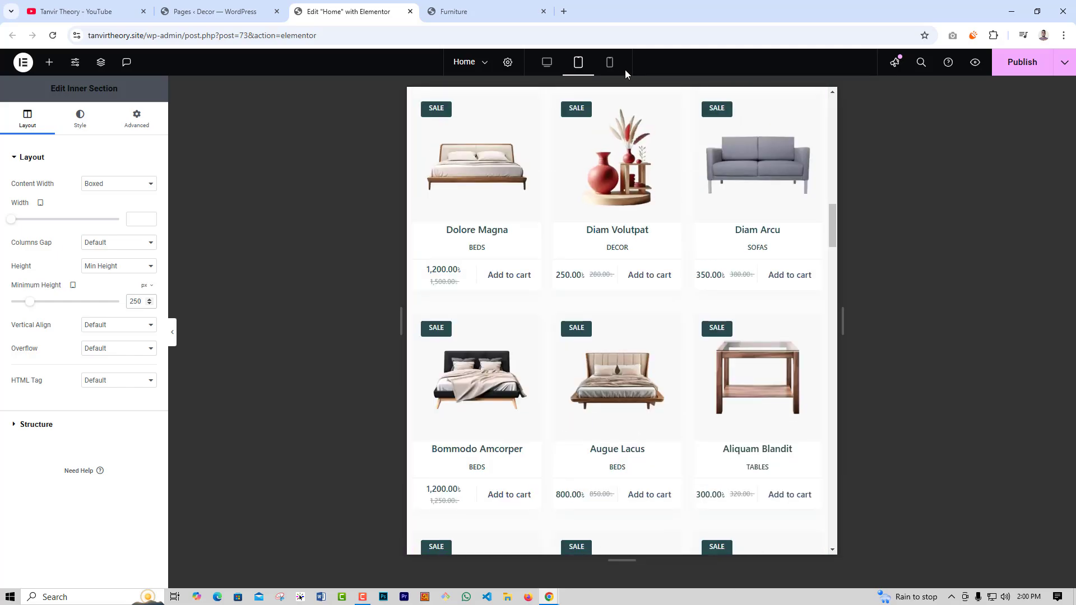
- Switch the responsive preview to mobile and review the page from the header to the "Exquisite design" hero
scroll(574, 178, "up", 5)
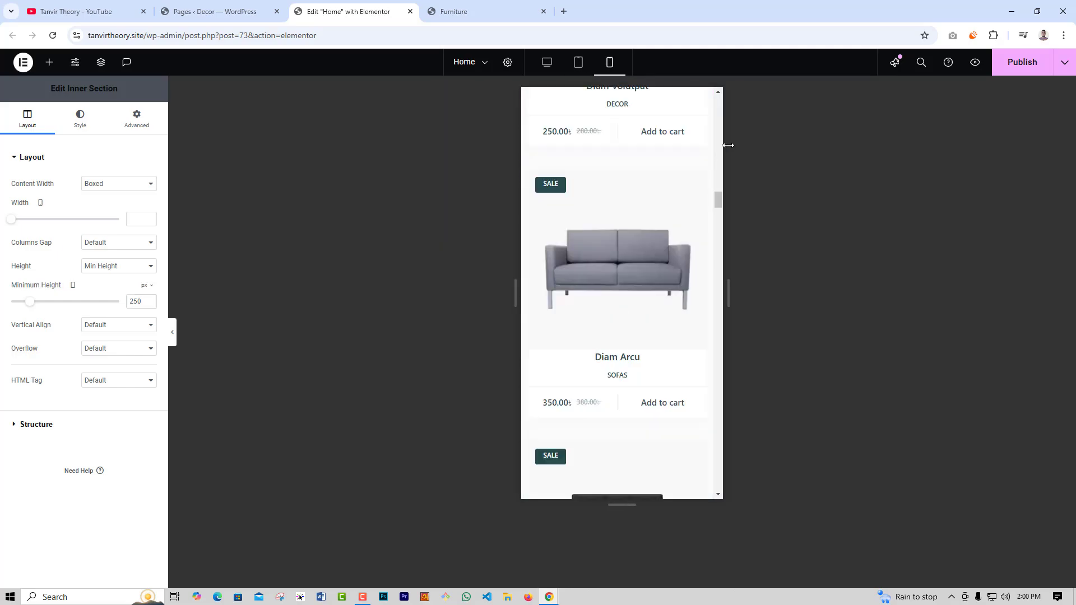
left_click_drag(718, 431, 707, 95)
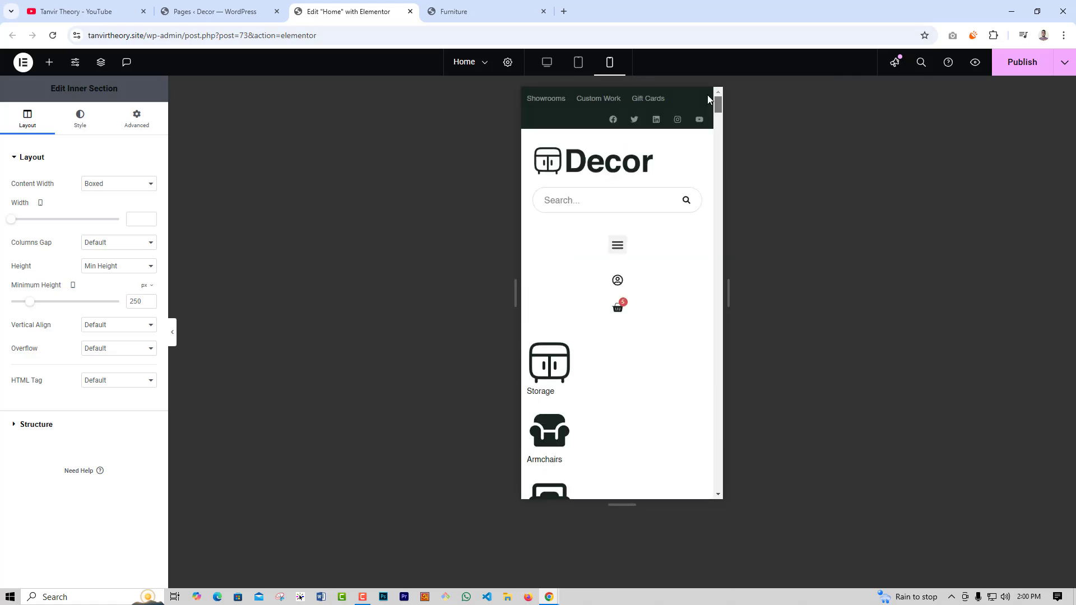
scroll(617, 375, "down", 5)
scroll(636, 408, "down", 7)
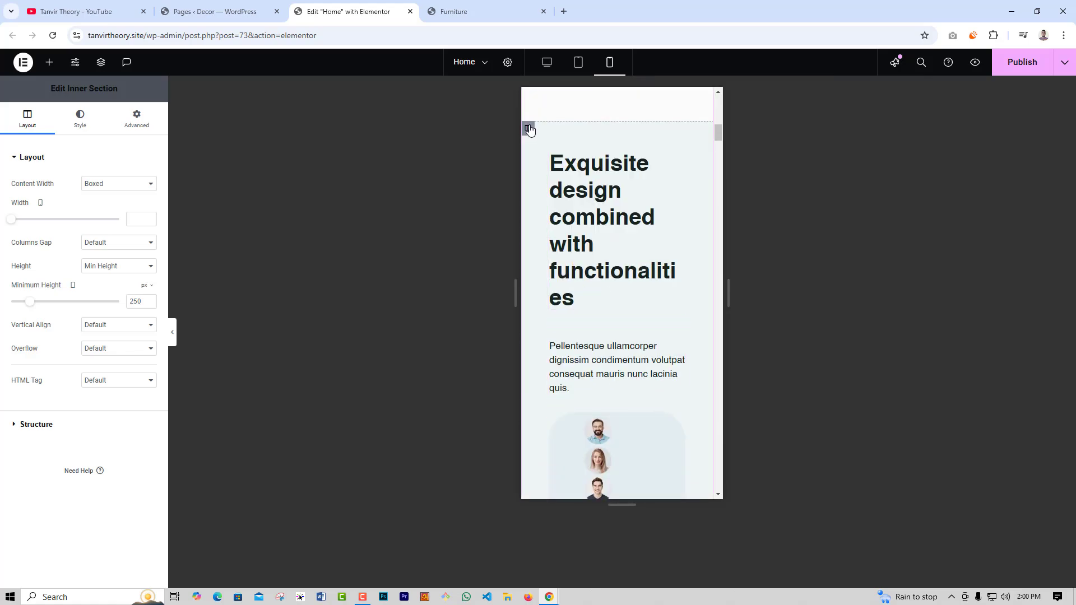
- Set the hero text column's mobile padding to 10 px on all sides, then unlink the sides and set the top to 30 px
left_click(528, 129)
left_click(137, 124)
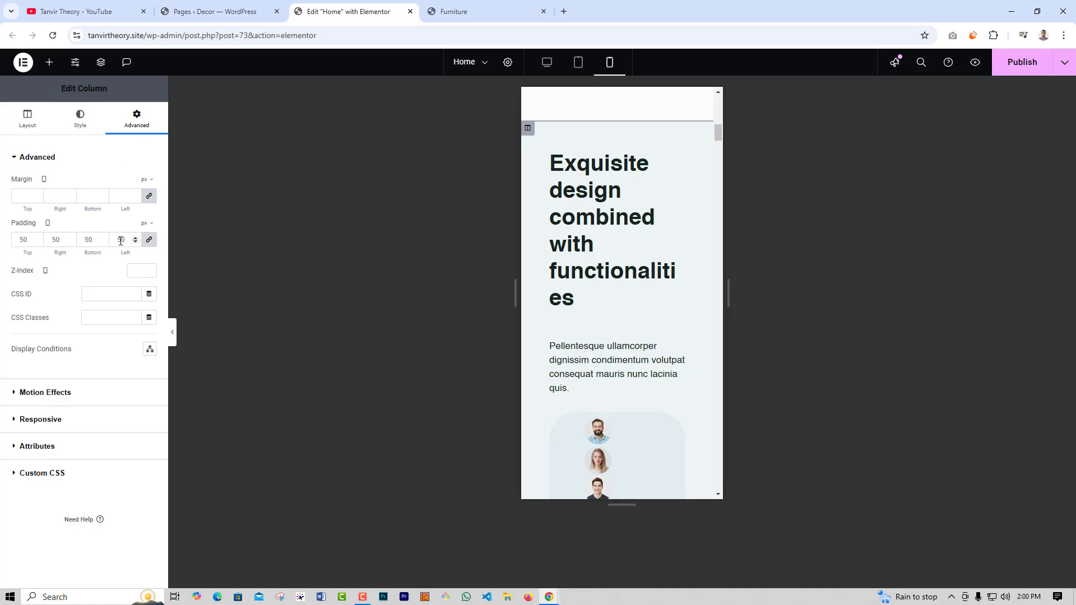
double_click(121, 239)
type("10")
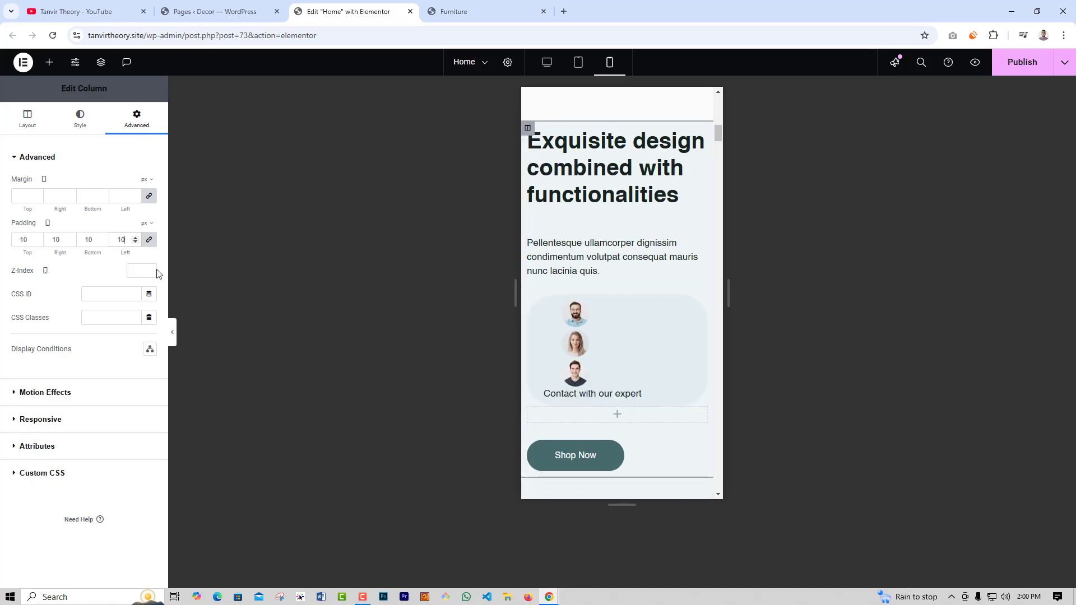
left_click(149, 240)
type("30")
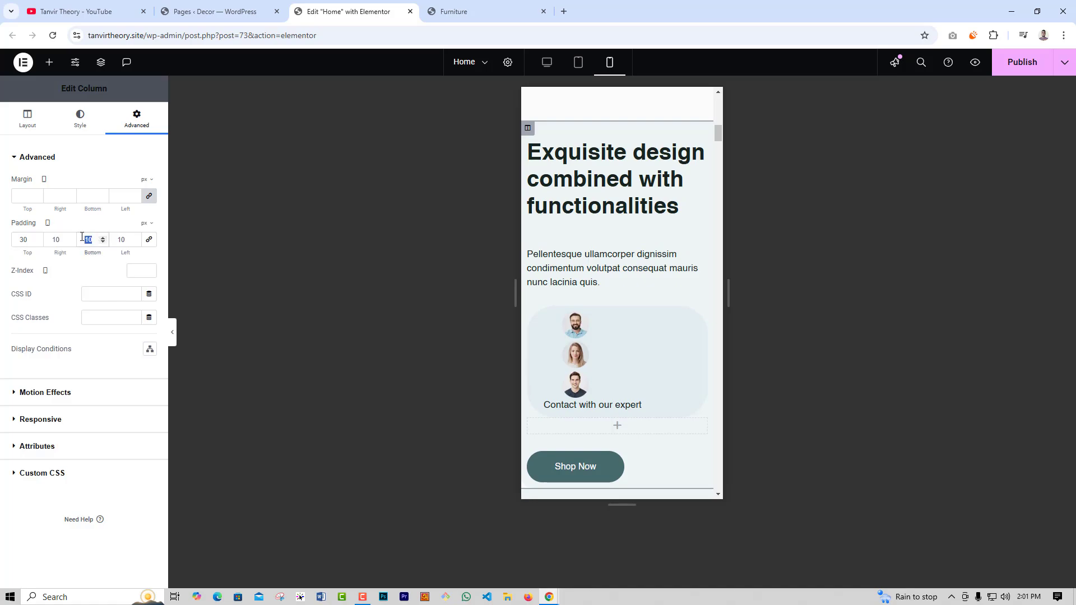
- Set the three-portrait expert gallery in the hero to a custom width of 15% on mobile
left_click(688, 394)
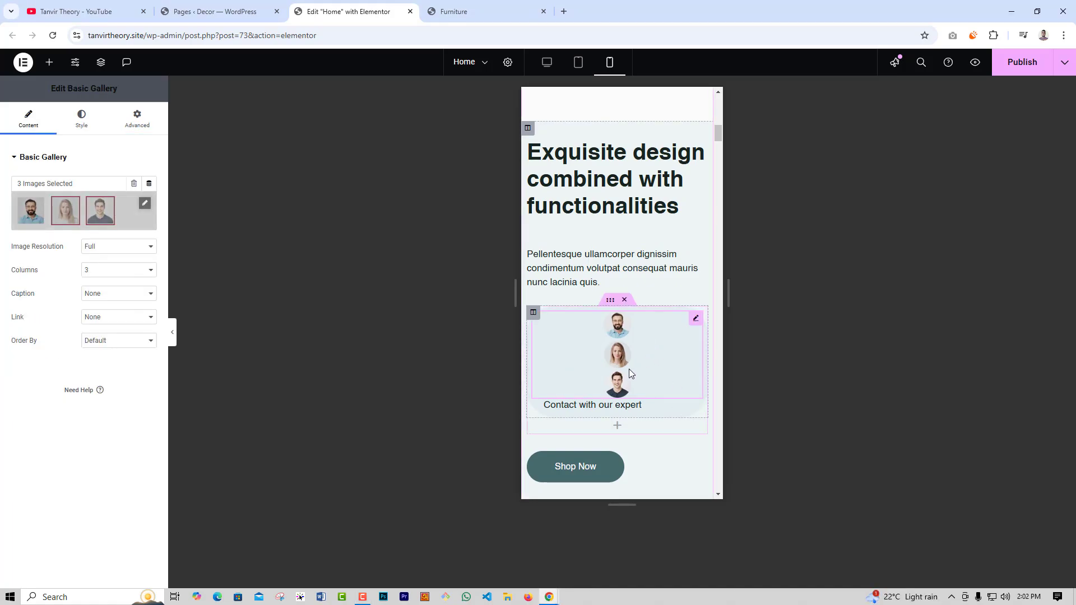
left_click(137, 119)
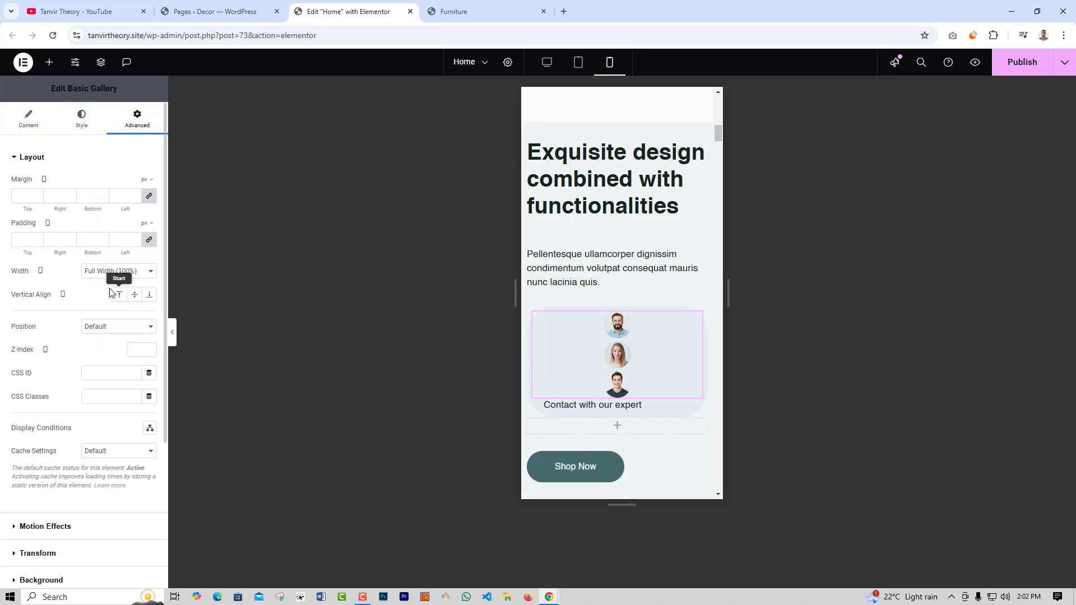
left_click(115, 271)
left_click(106, 315)
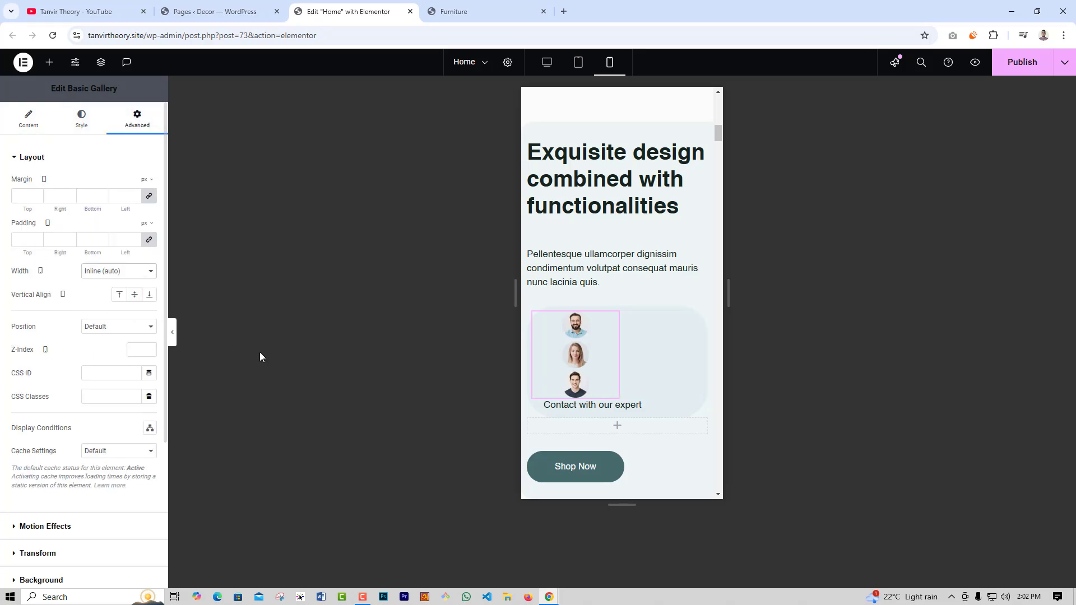
left_click(119, 274)
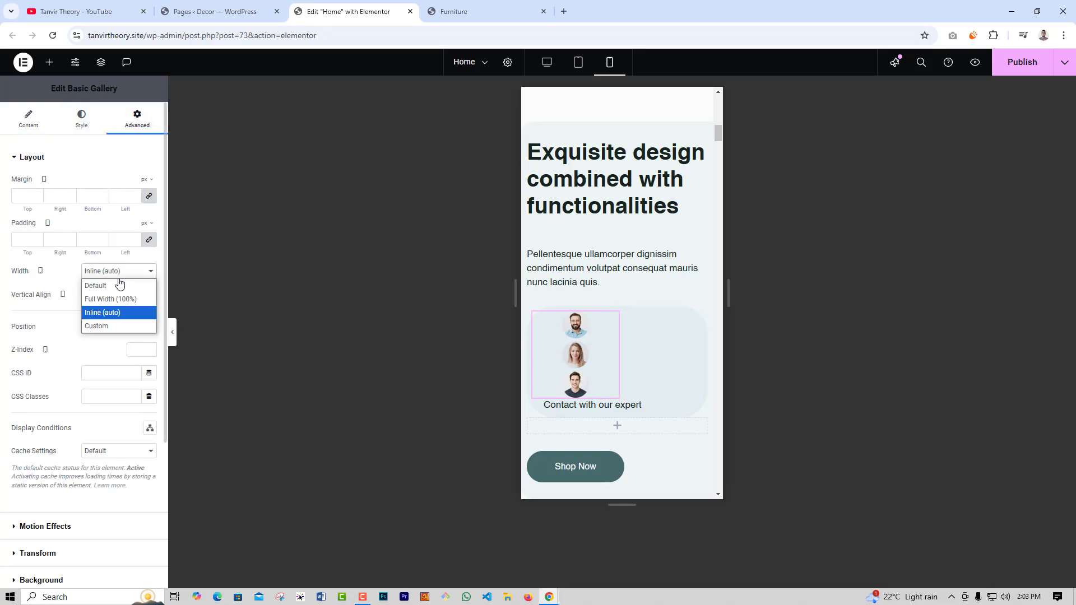
left_click(105, 325)
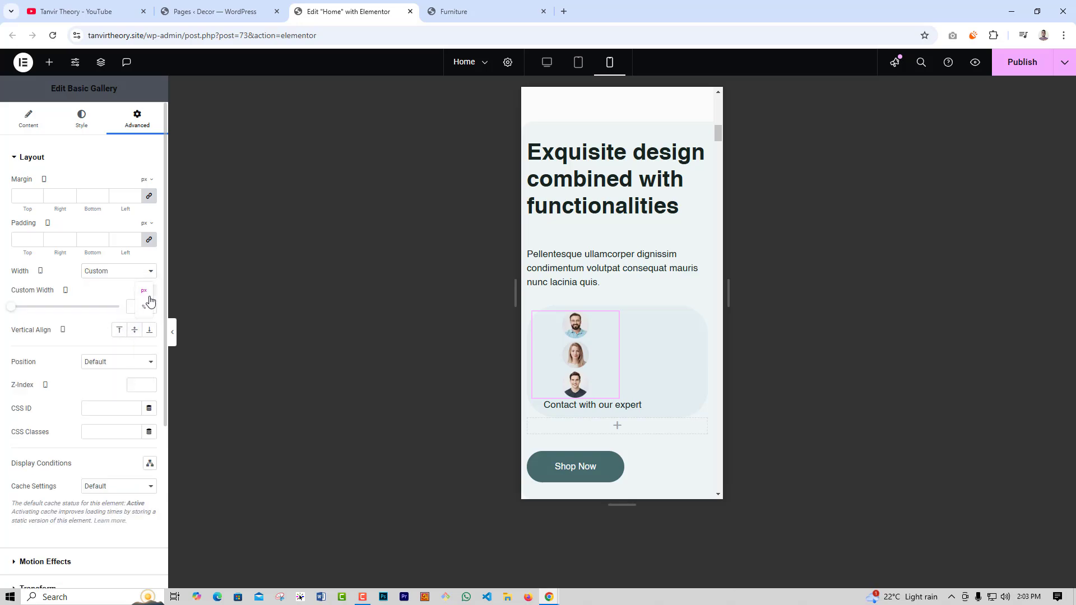
left_click(147, 291)
left_click(144, 308)
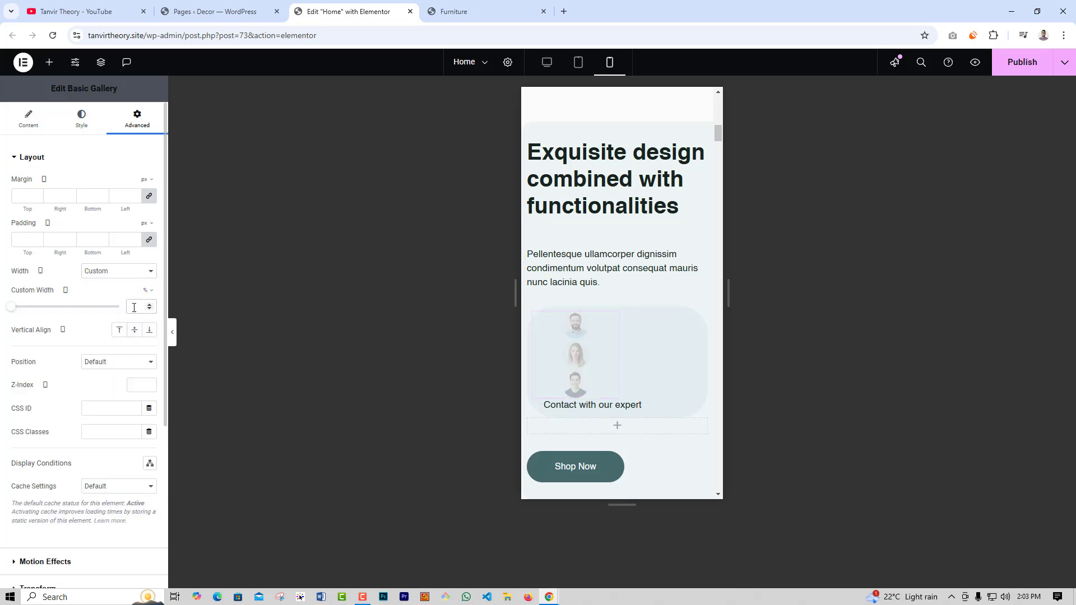
left_click(134, 308)
type("10")
key("Up")
key("Up")
key("Up")
key("Up")
key("Up")
key("Up")
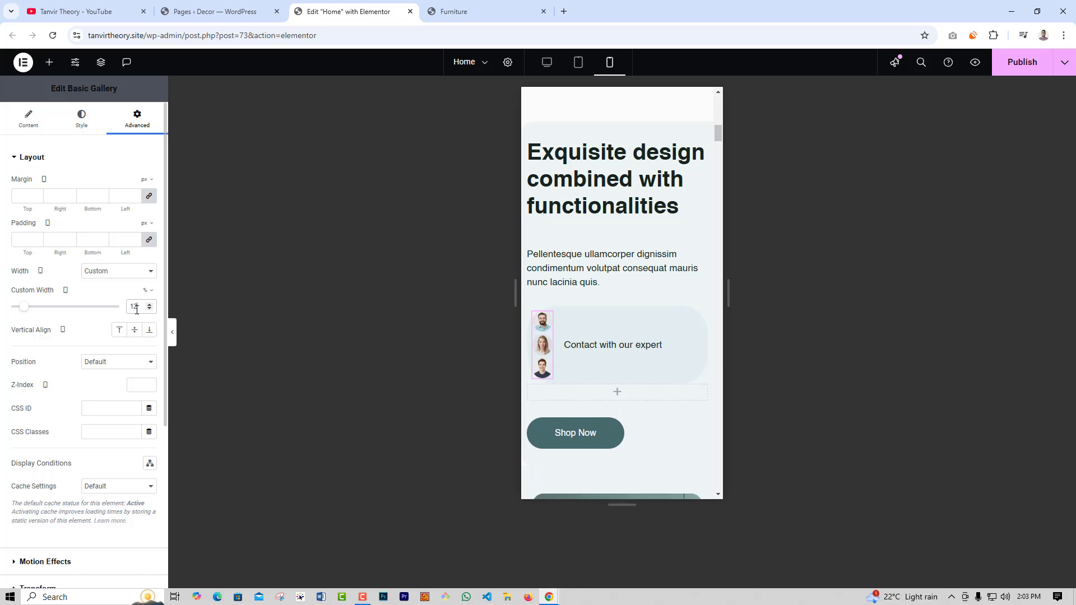
key("Down")
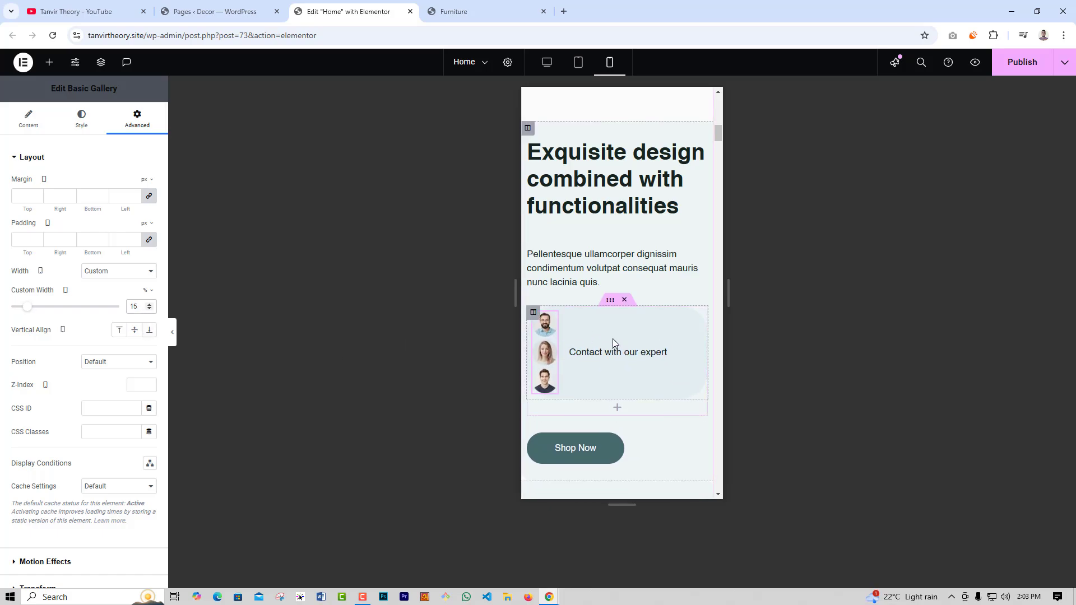
- Try the three-portrait gallery with 1 column, and set it back to 3 columns
scroll(674, 376, "down", 2)
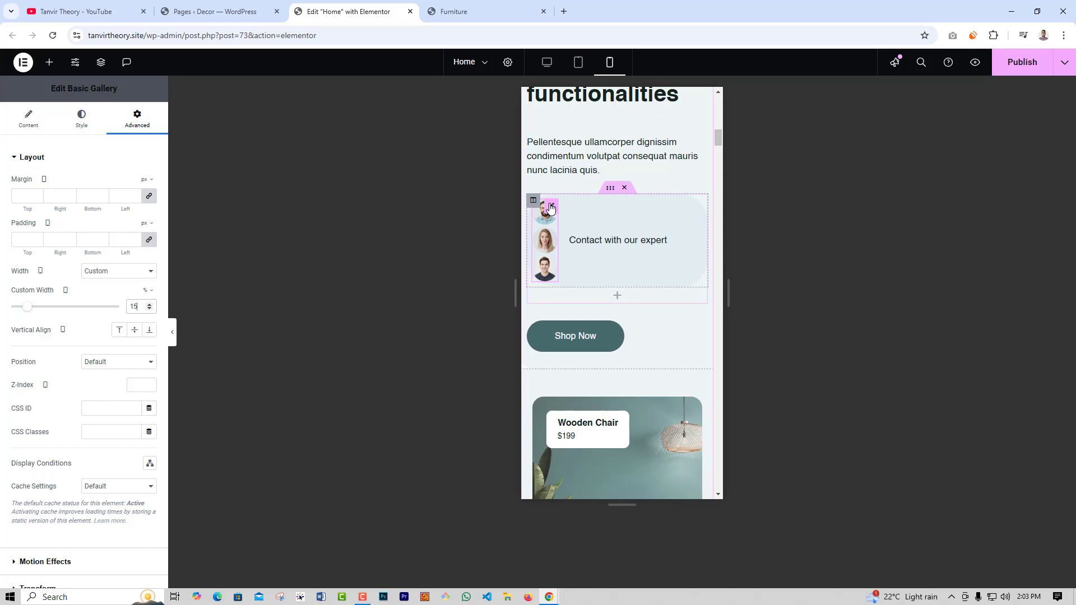
left_click(80, 120)
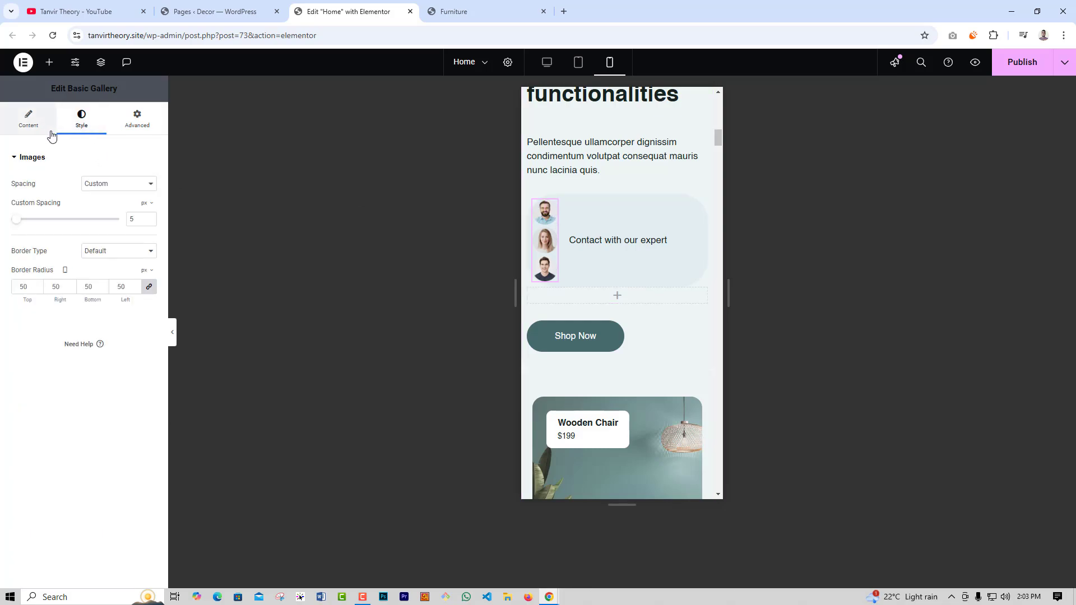
left_click(28, 119)
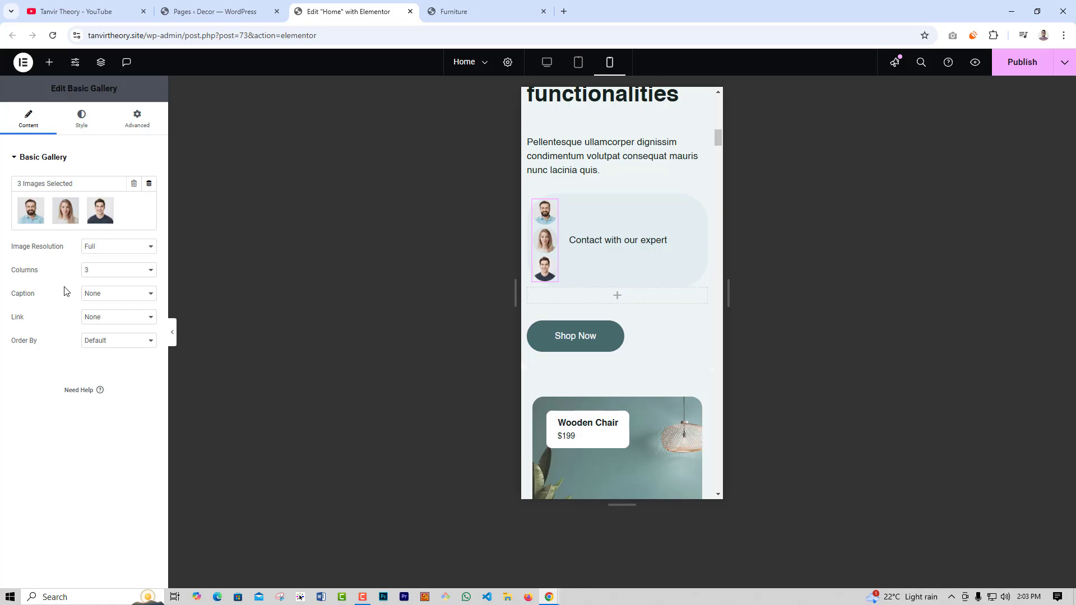
left_click(85, 280)
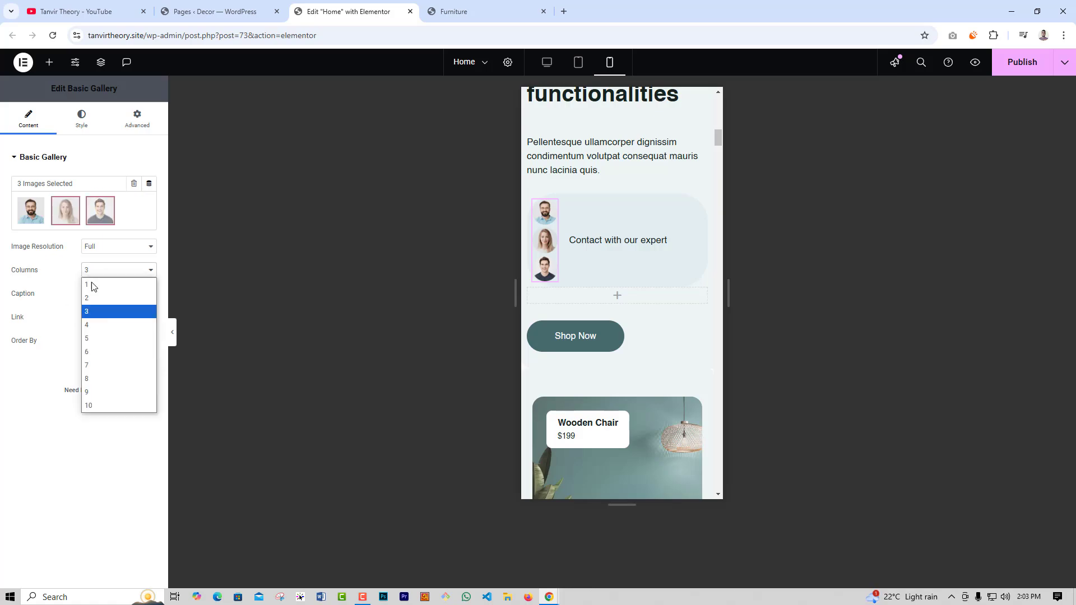
left_click(90, 284)
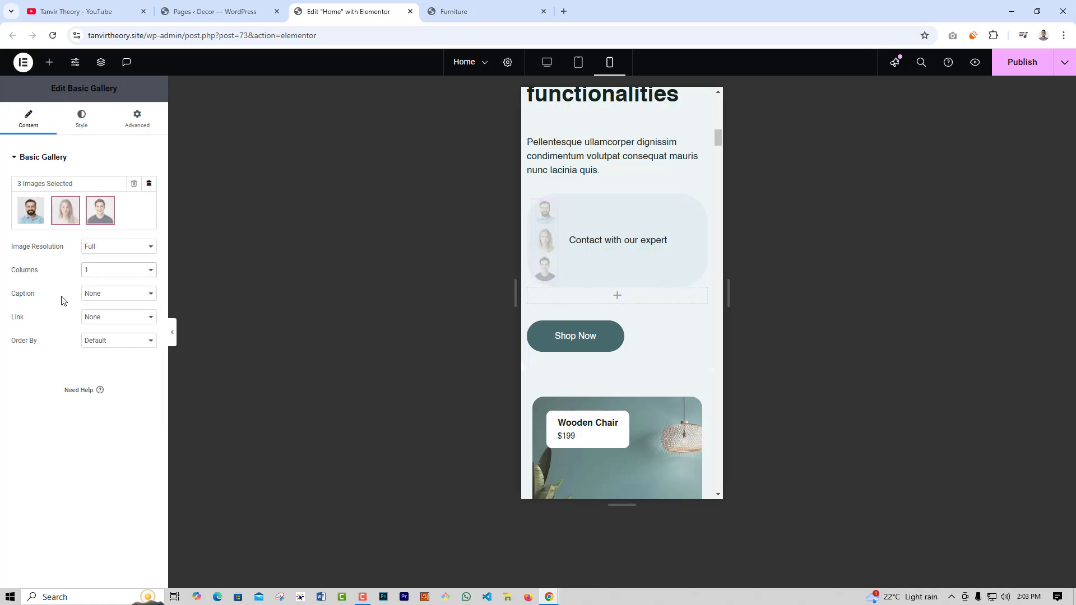
left_click(91, 274)
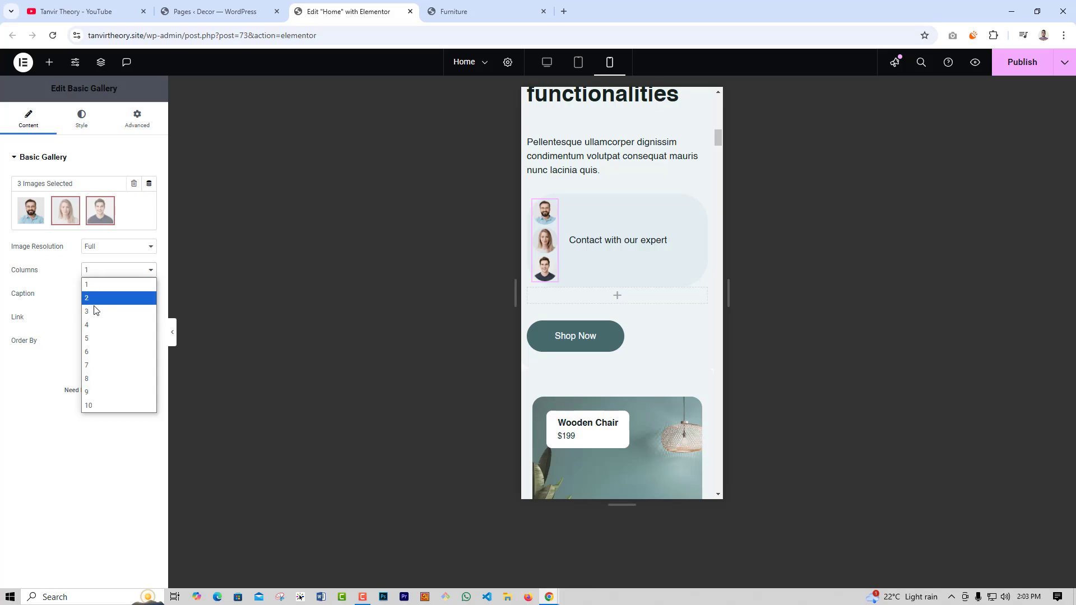
left_click(92, 307)
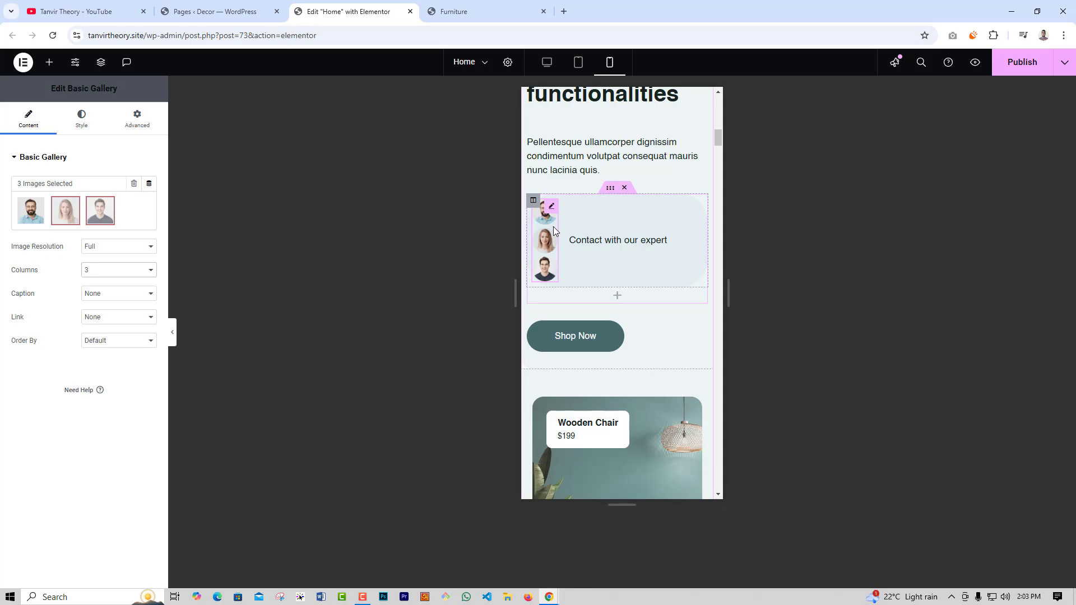
- Hide the three-portrait gallery on mobile portrait and check the hero in the uncluttered preview
left_click(137, 119)
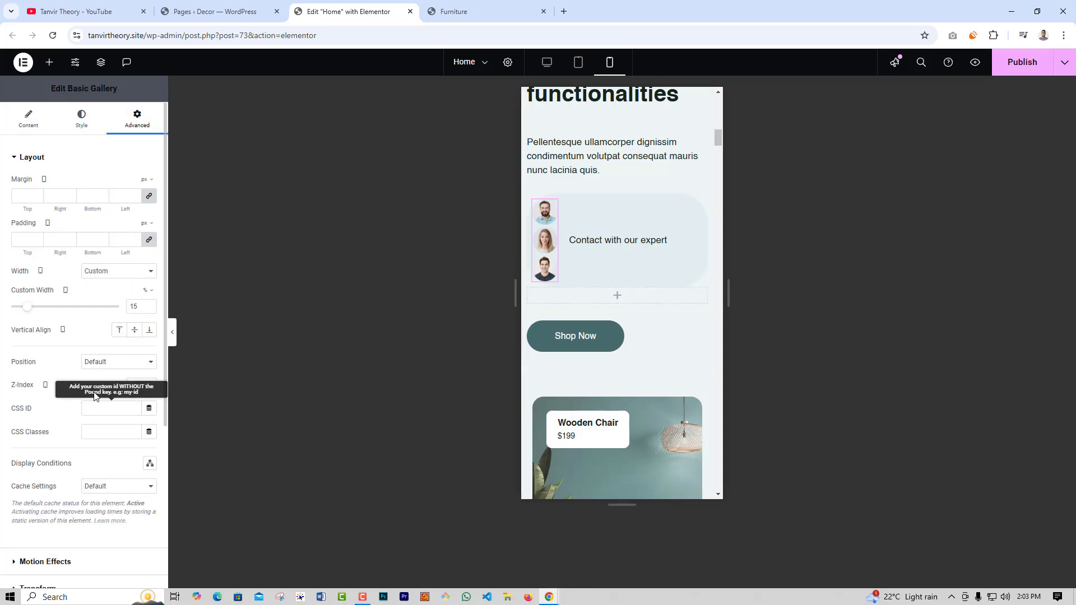
scroll(55, 433, "down", 4)
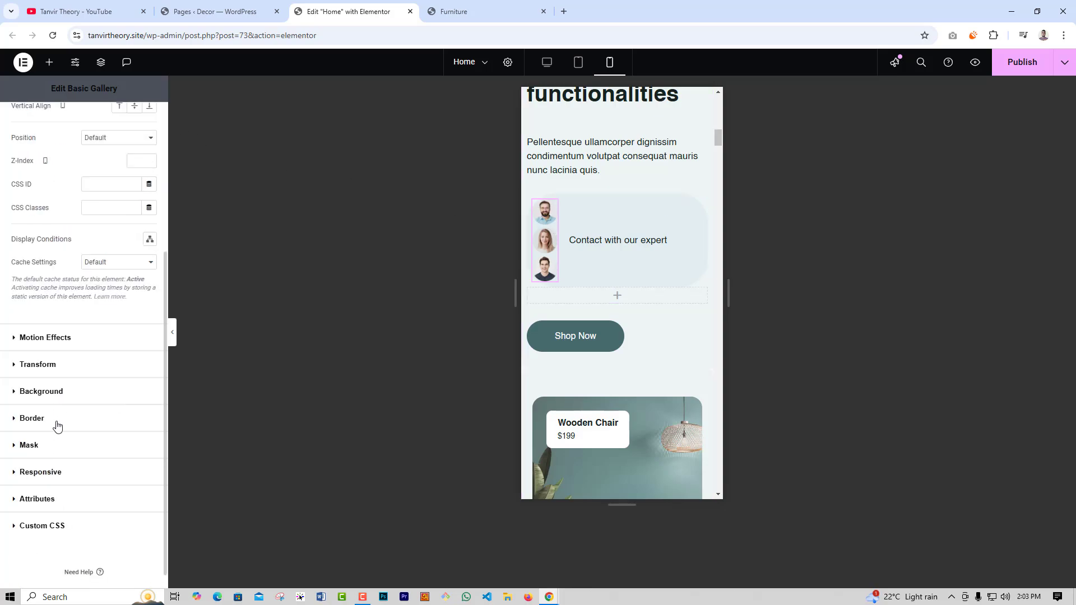
left_click(46, 472)
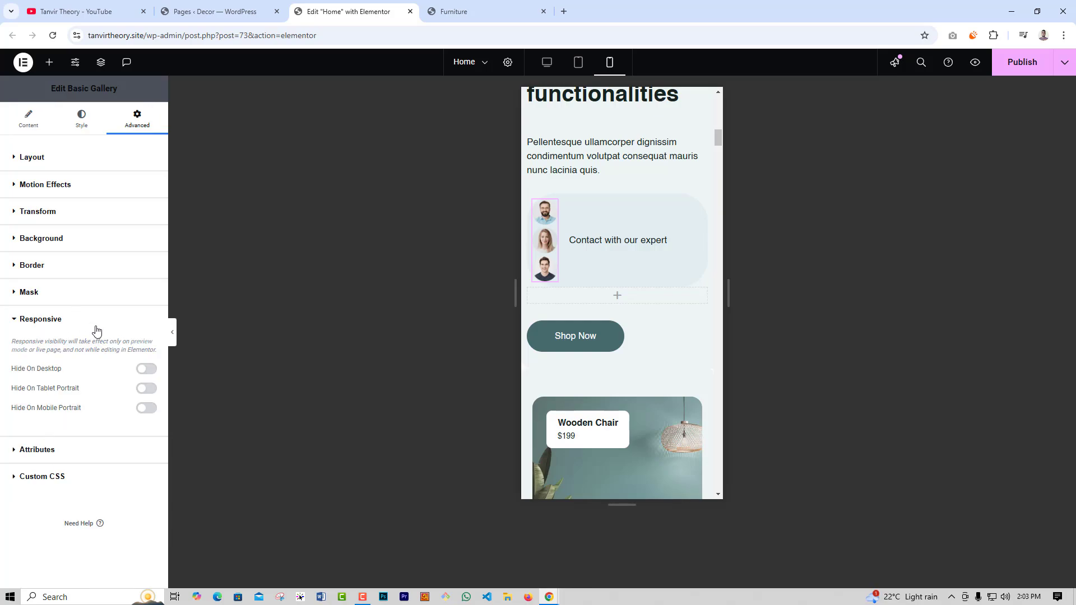
left_click(146, 408)
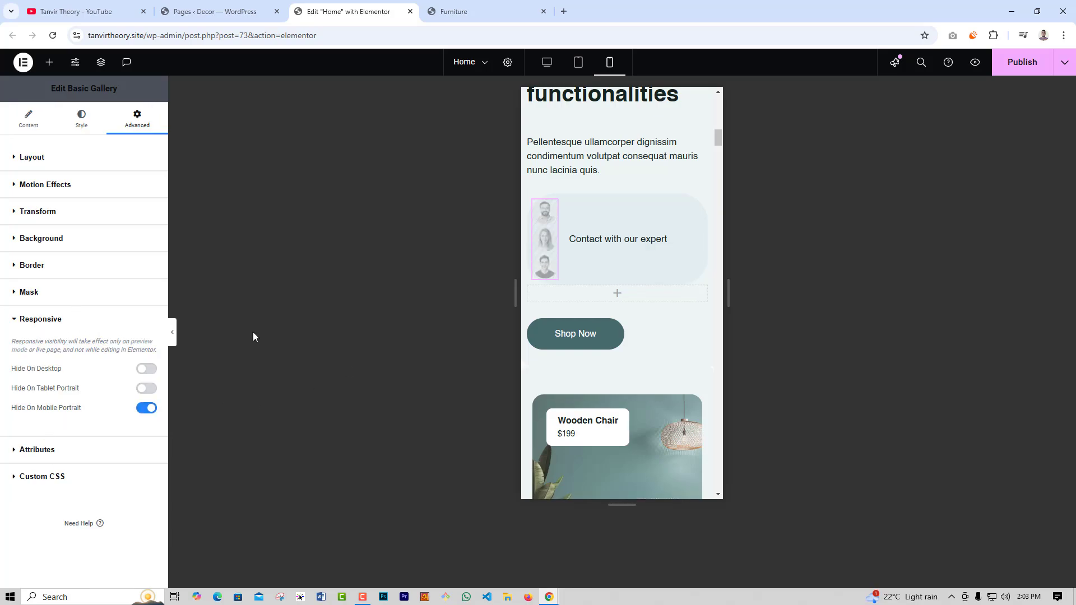
left_click(174, 336)
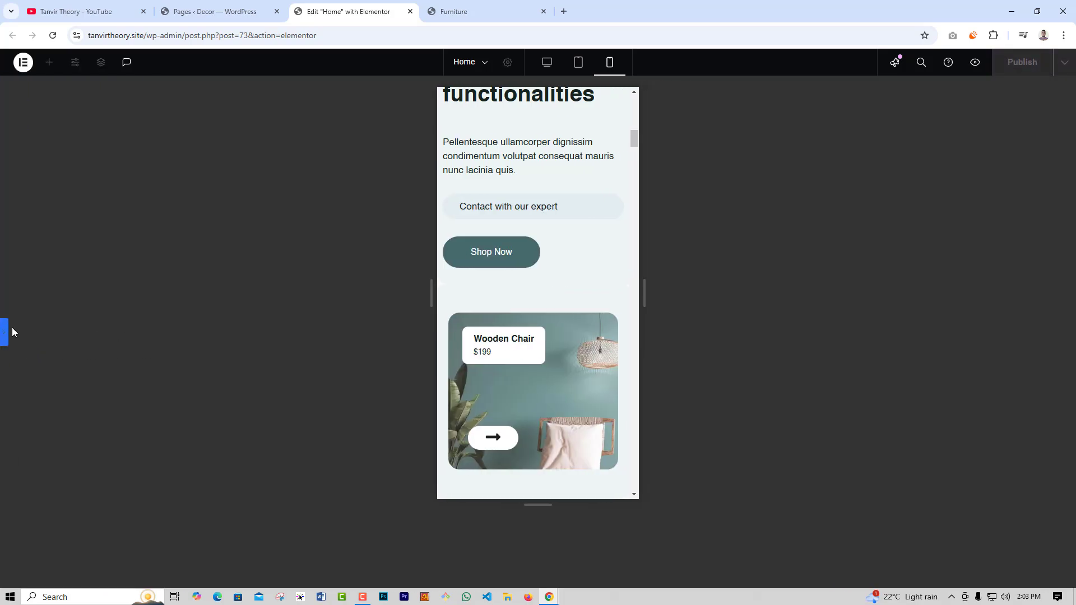
key("ctrl+p")
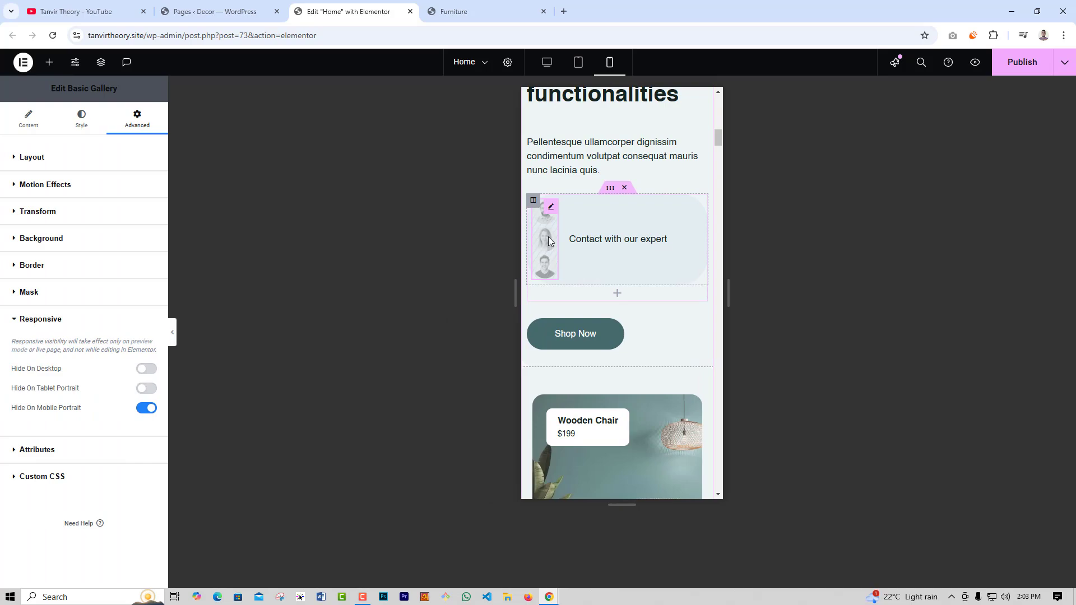
- Duplicate the three-portrait gallery and reduce the copy to only the first portrait, the bearded man
right_click(547, 238)
left_click(577, 271)
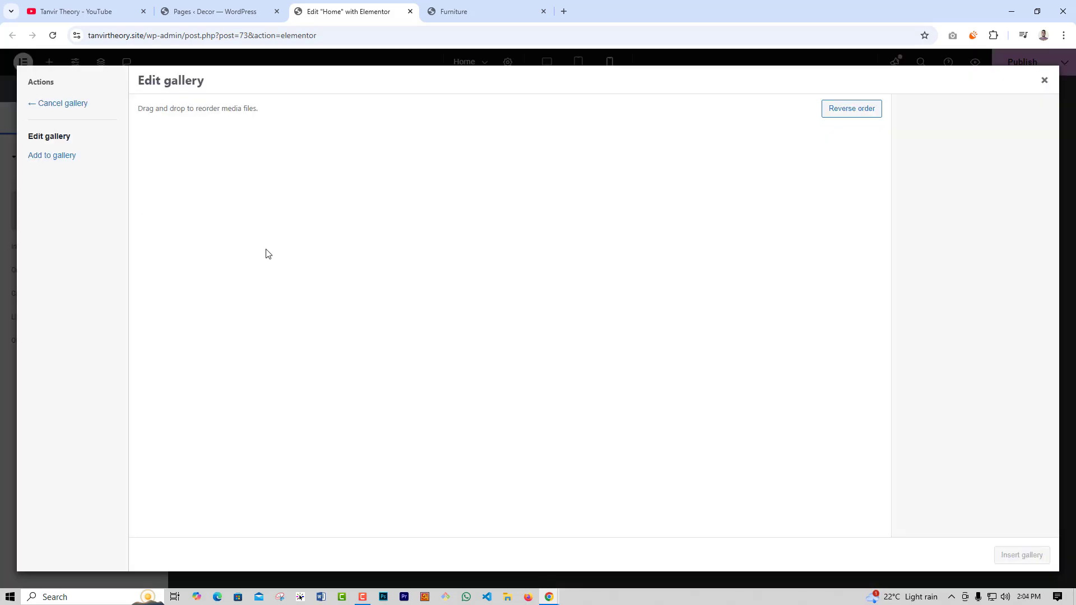
left_click(123, 212)
left_click(402, 149)
left_click(307, 149)
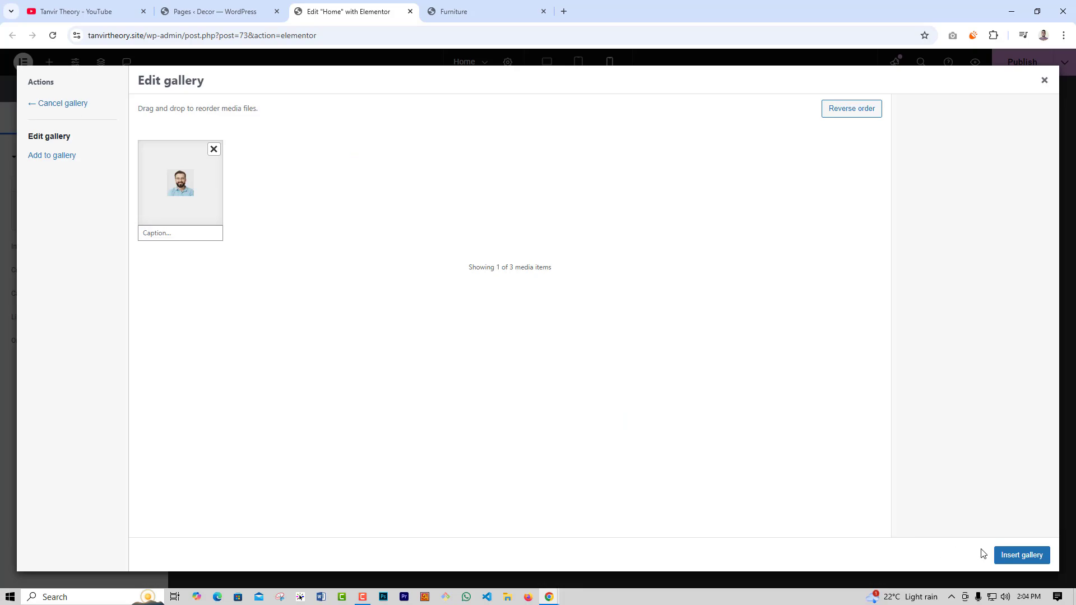
left_click(999, 556)
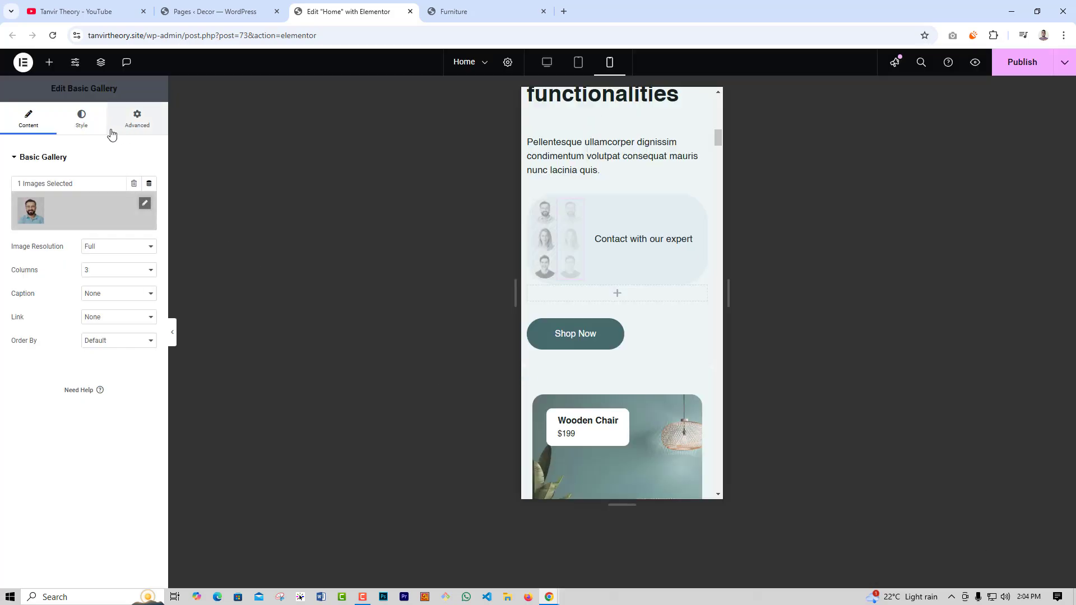
- Show the single-portrait gallery only on mobile by turning off Hide On Mobile Portrait and hiding it on tablet and desktop
left_click(132, 121)
scroll(60, 515, "down", 4)
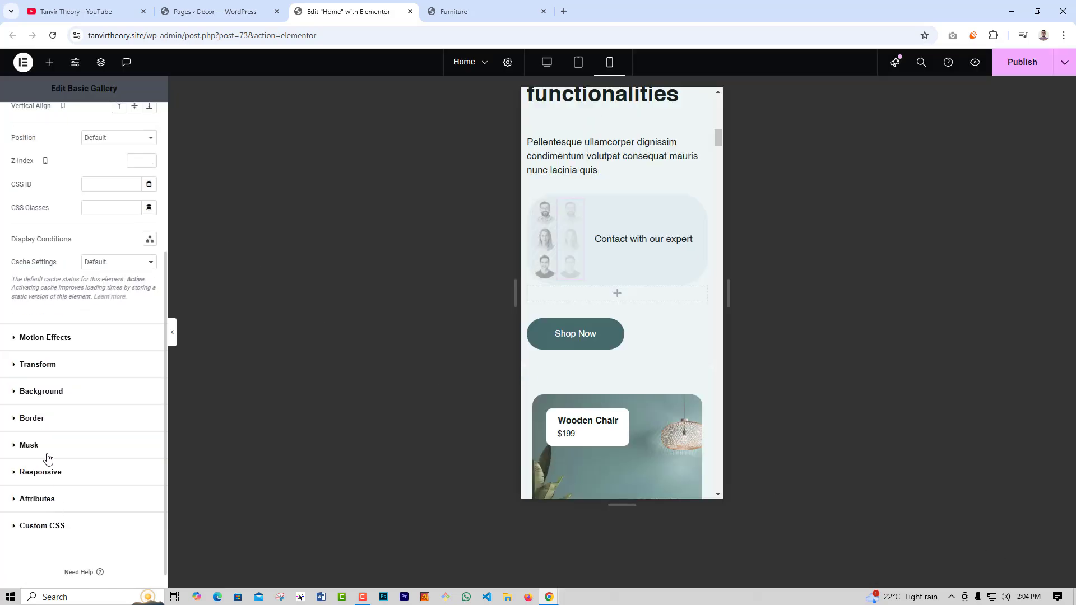
left_click(40, 472)
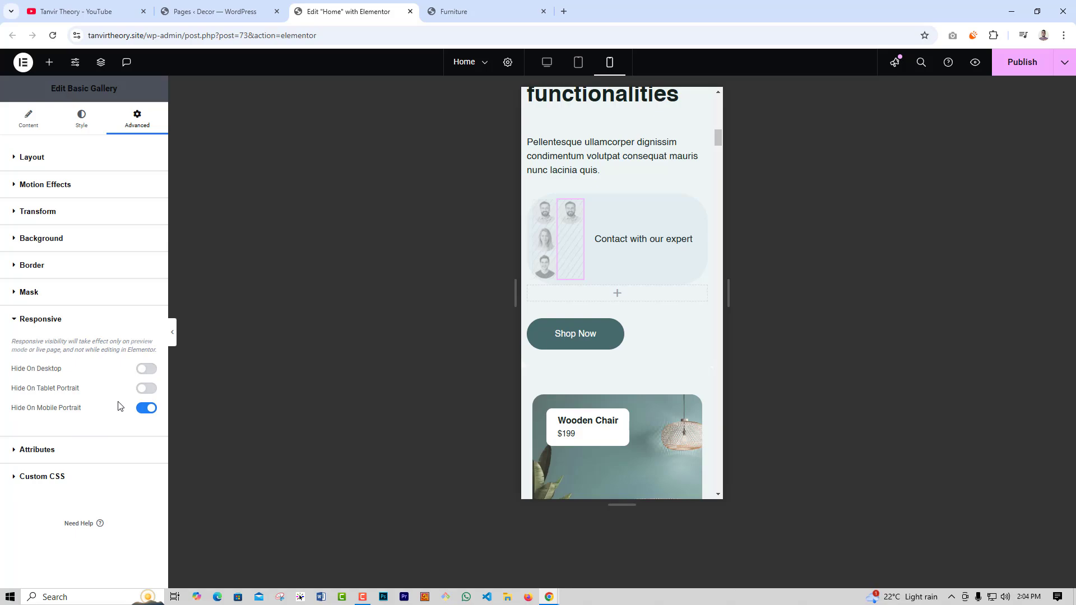
left_click(147, 409)
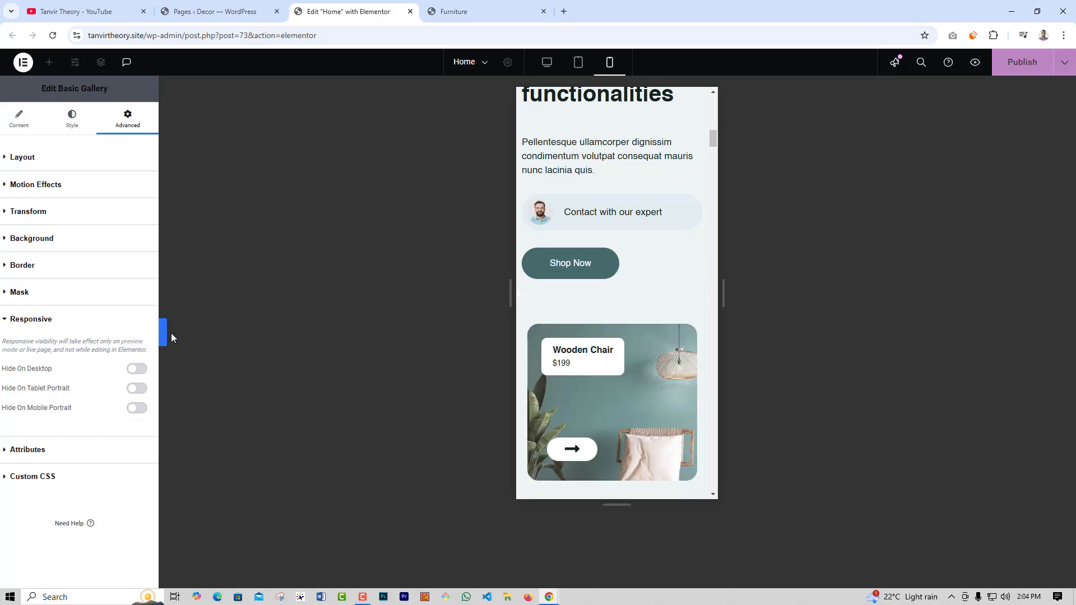
left_click(172, 333)
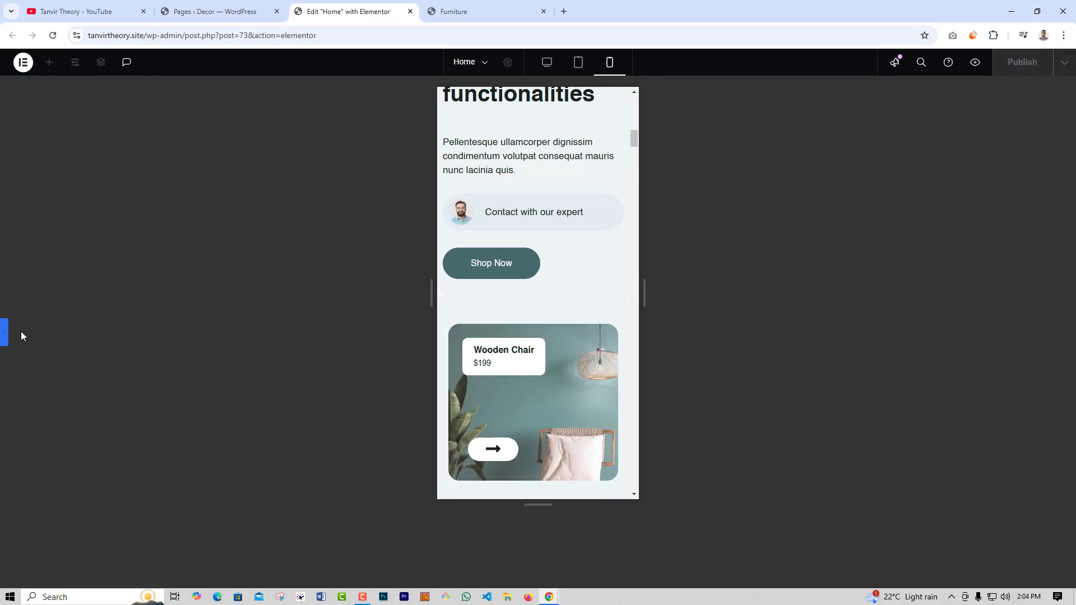
left_click(5, 335)
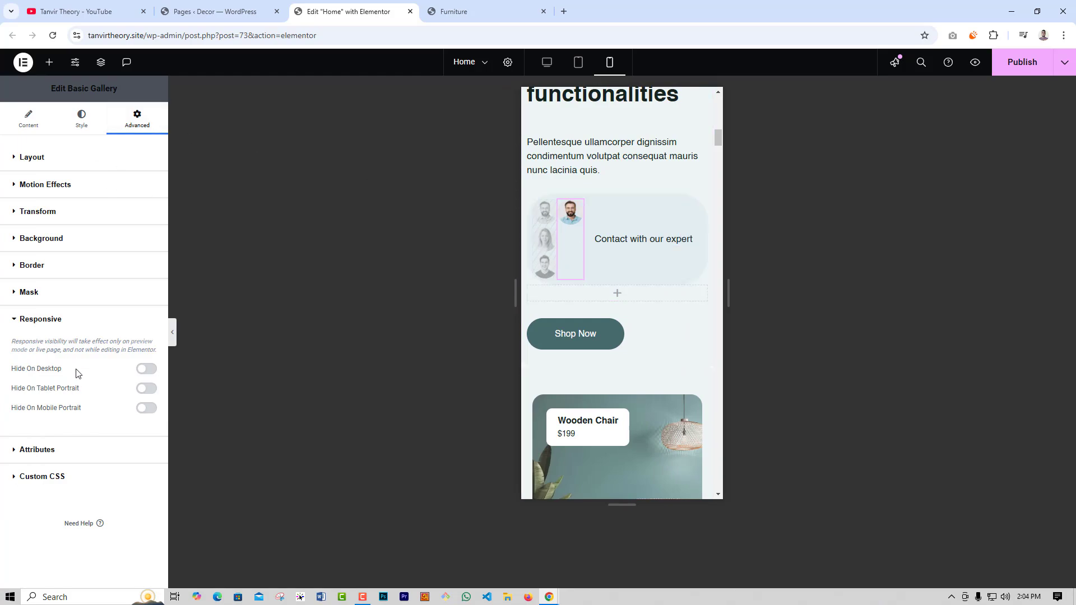
left_click(148, 391)
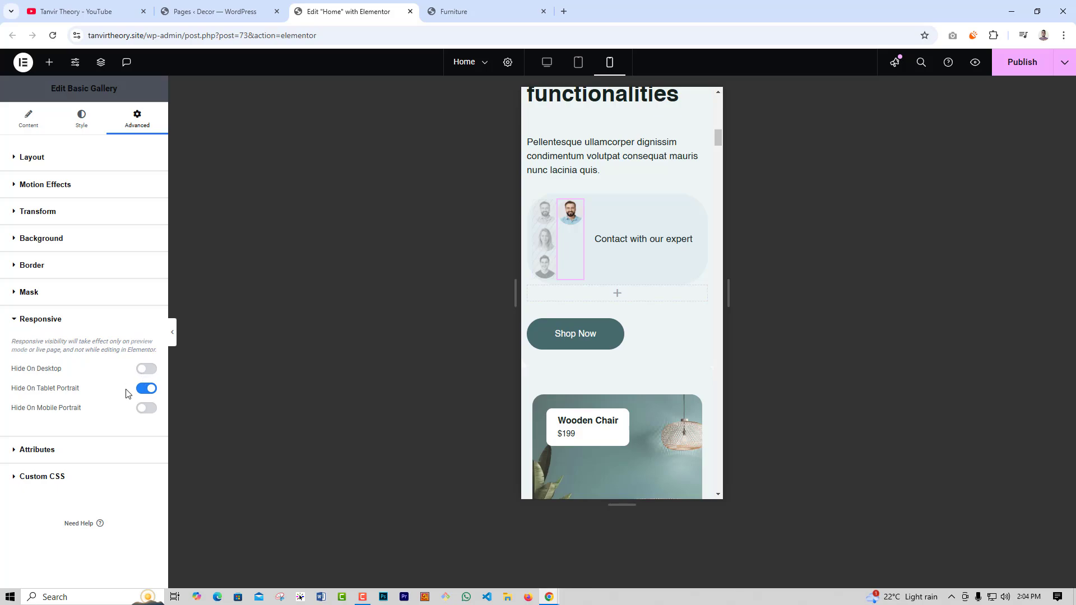
left_click(148, 371)
- Set the hero's "Shop Now" button position to Stretch on mobile
left_click(638, 340)
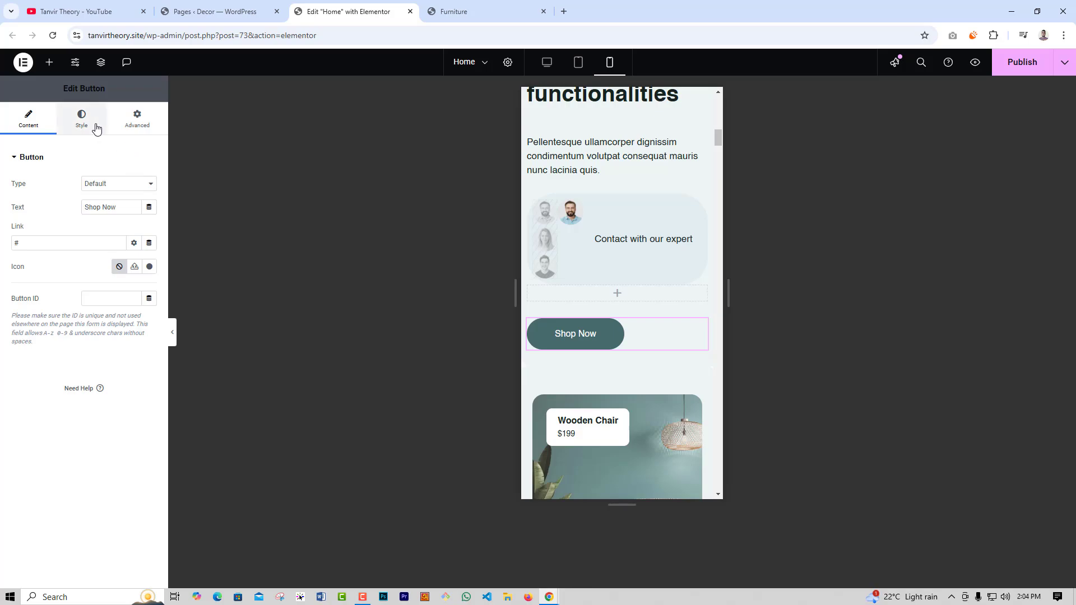
left_click(149, 183)
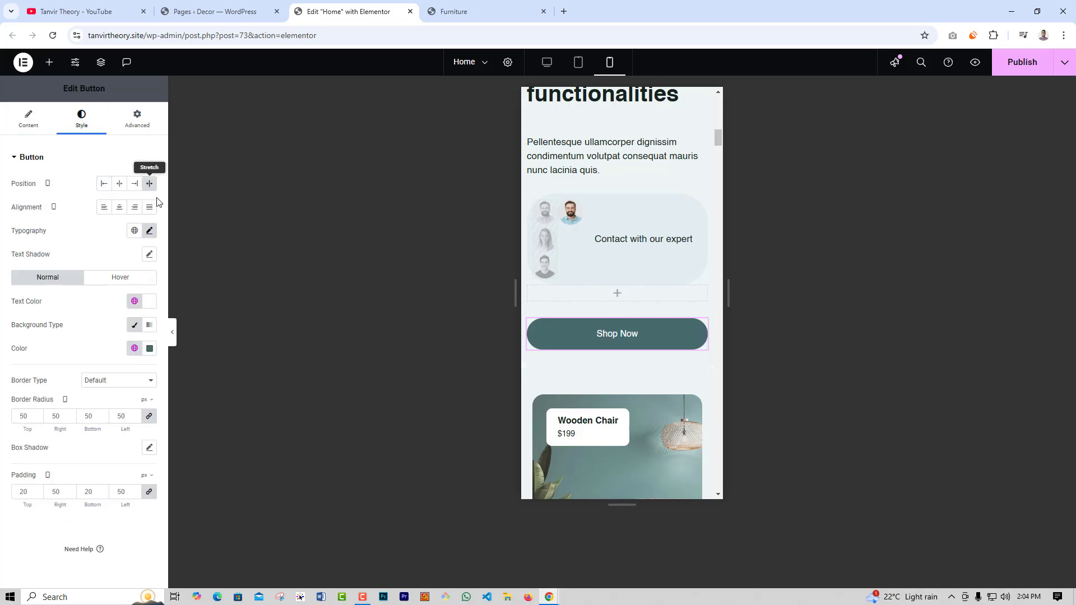
- Set the mobile padding of the column holding the first Wooden Chair card, below Shop Now, to 10 px on all sides
scroll(637, 312, "down", 3)
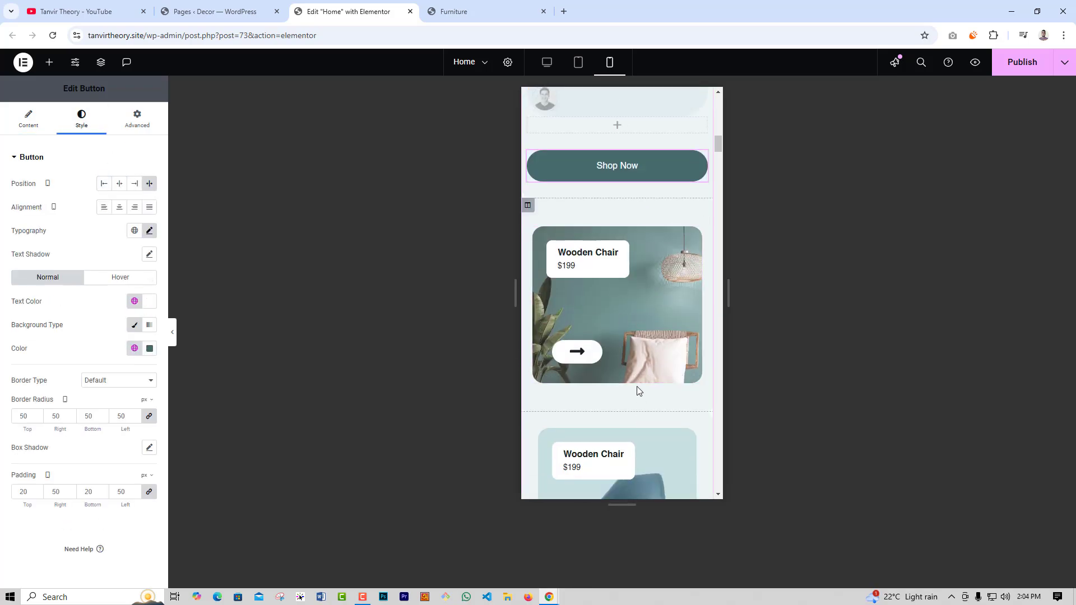
scroll(640, 350, "down", 3)
scroll(638, 350, "up", 3)
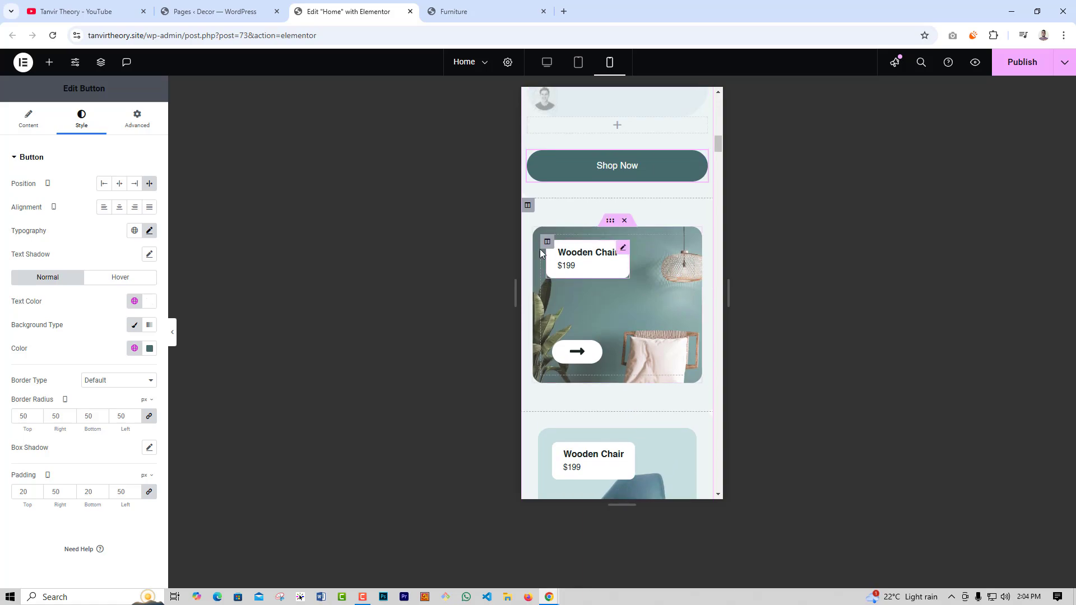
left_click(528, 206)
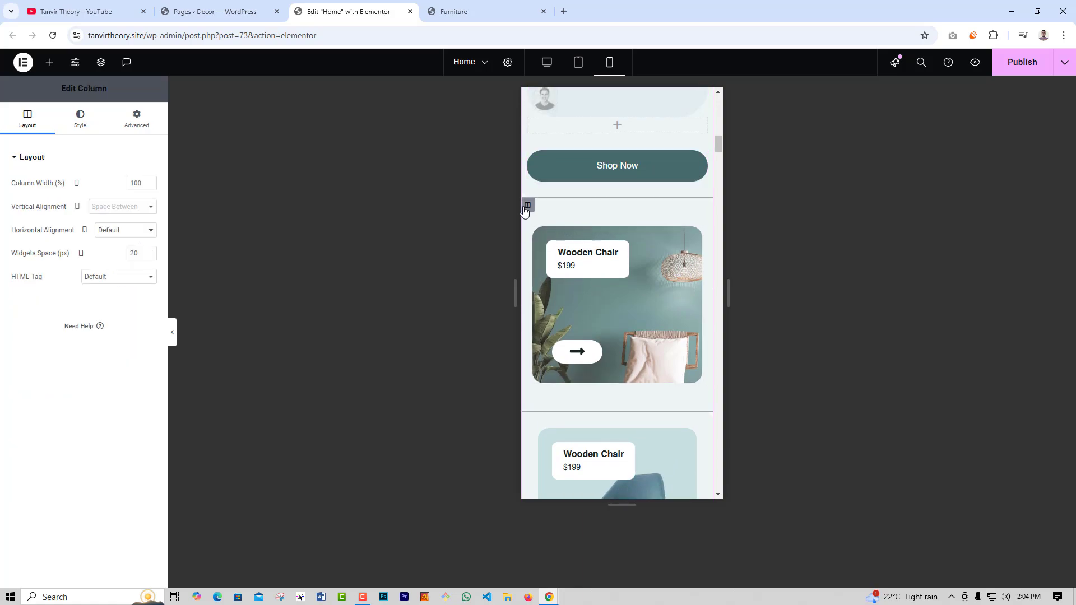
left_click(131, 131)
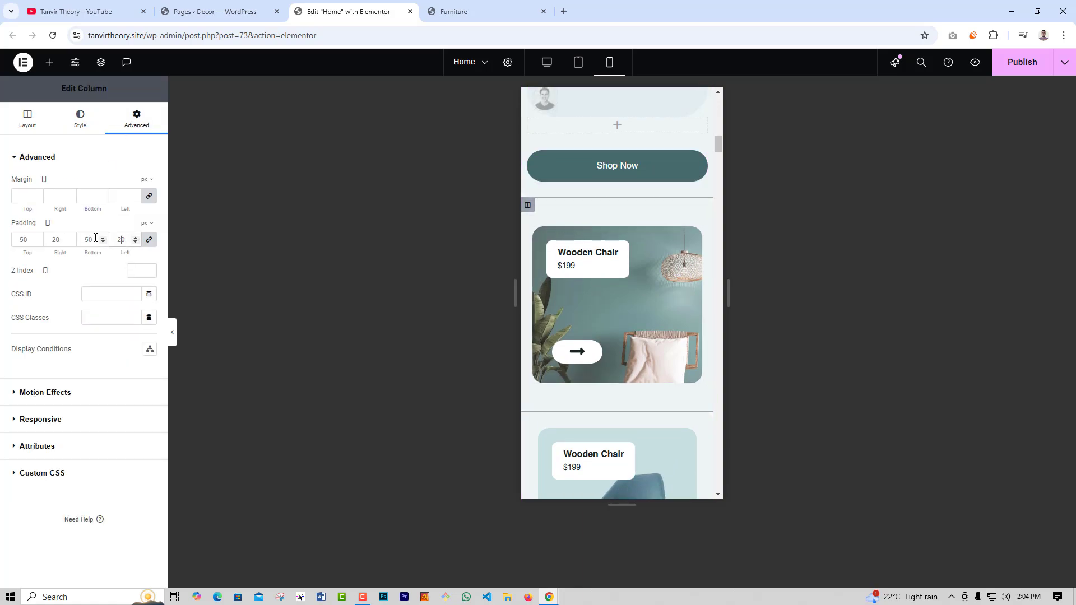
type("10")
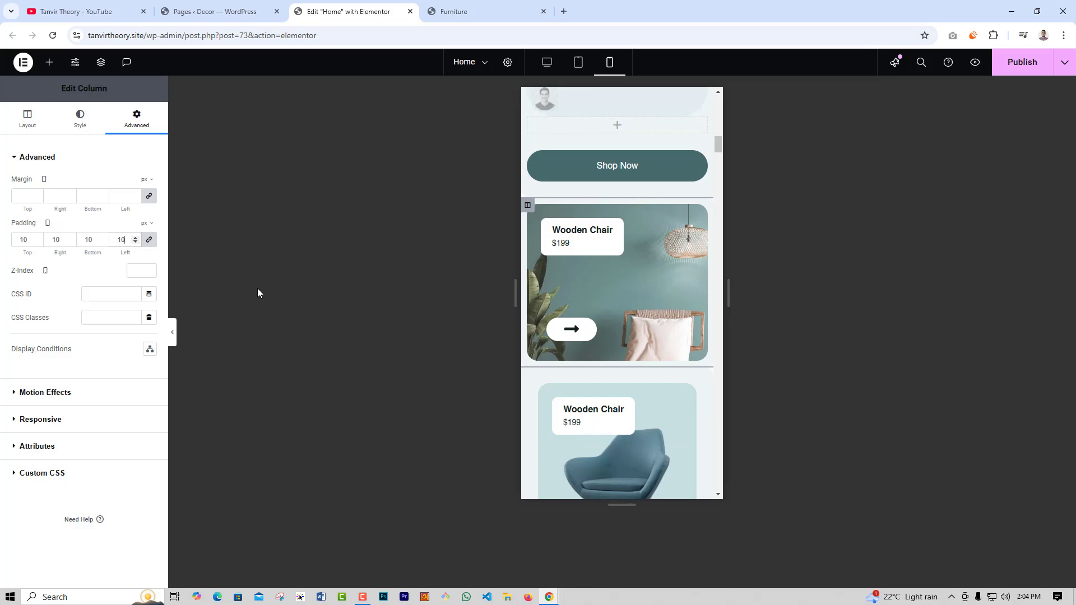
- Set the mobile padding of the column holding the blue armchair card to 10 px on all sides
scroll(534, 322, "down", 1)
left_click(531, 321)
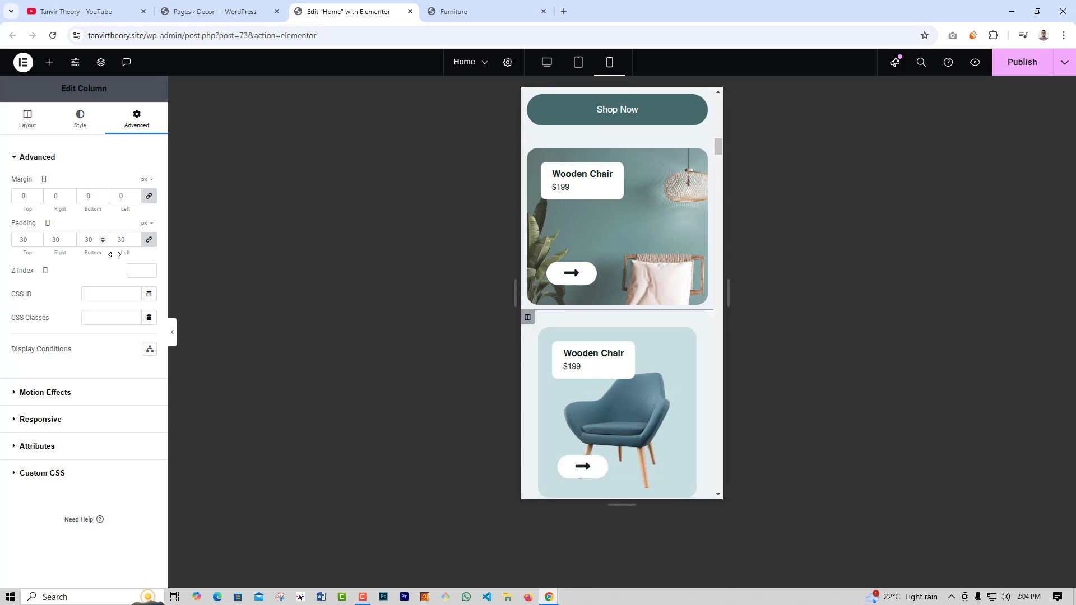
double_click(122, 241)
type("10")
- Set the mobile padding of the "Browse by rooms" text and living-room card column to 10 px on all sides
scroll(617, 365, "down", 8)
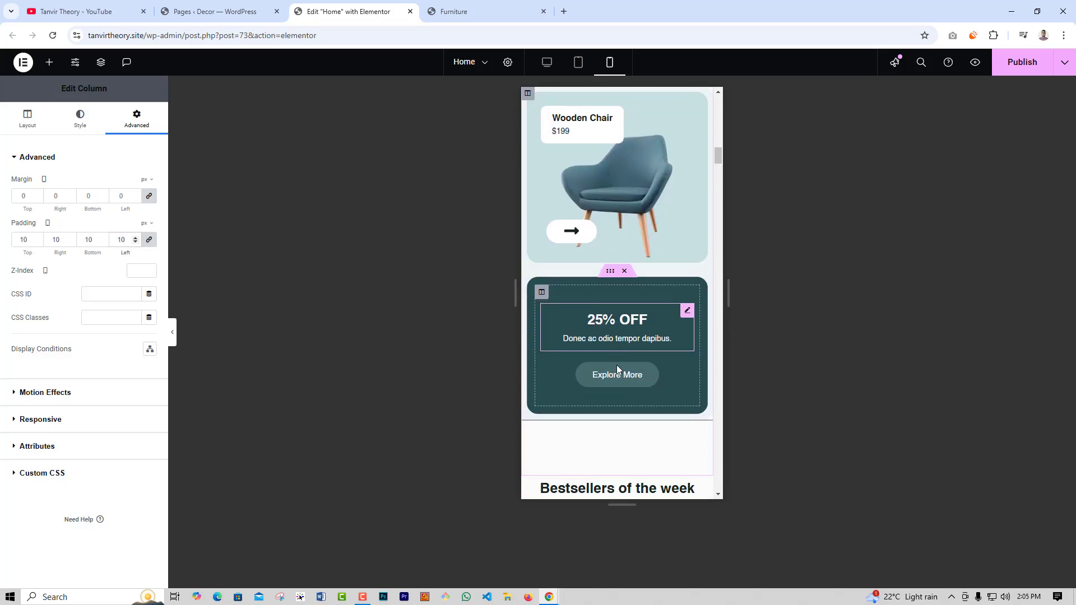
scroll(593, 374, "down", 12)
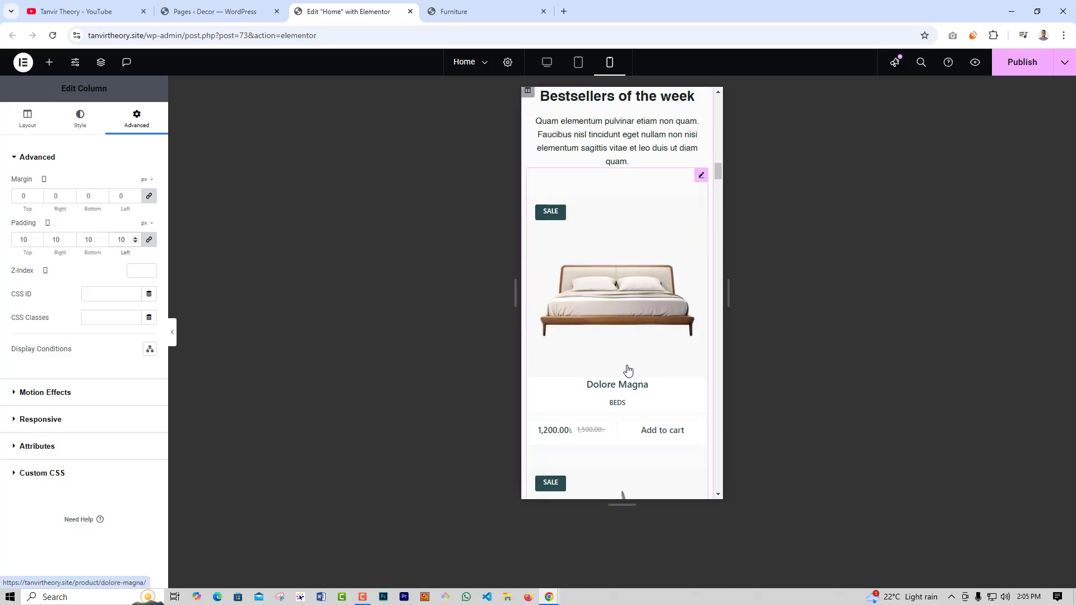
scroll(619, 377, "down", 15)
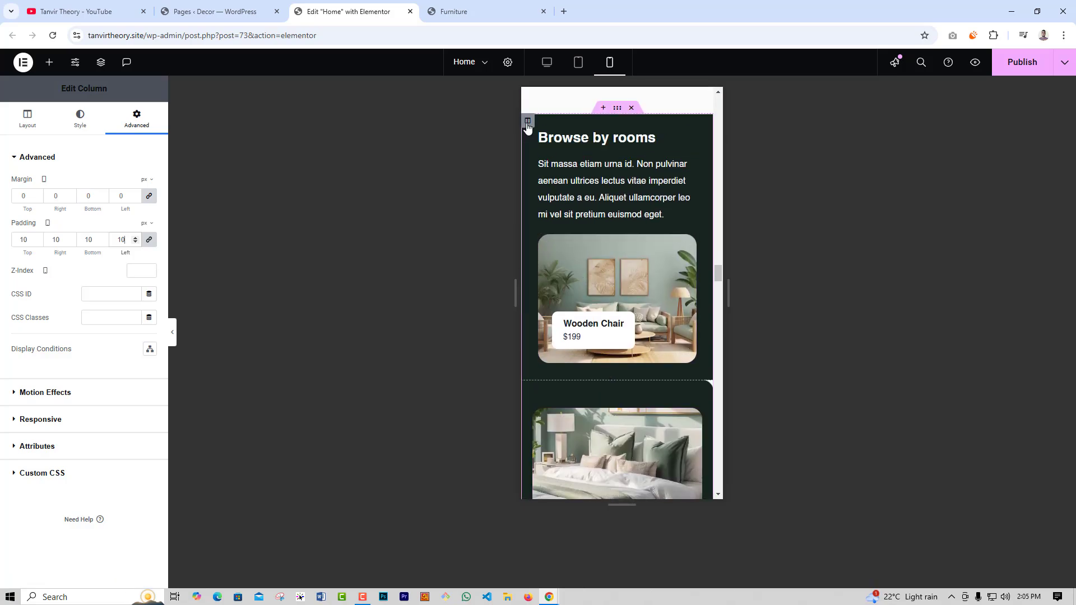
key("ctrl+z")
left_click(158, 130)
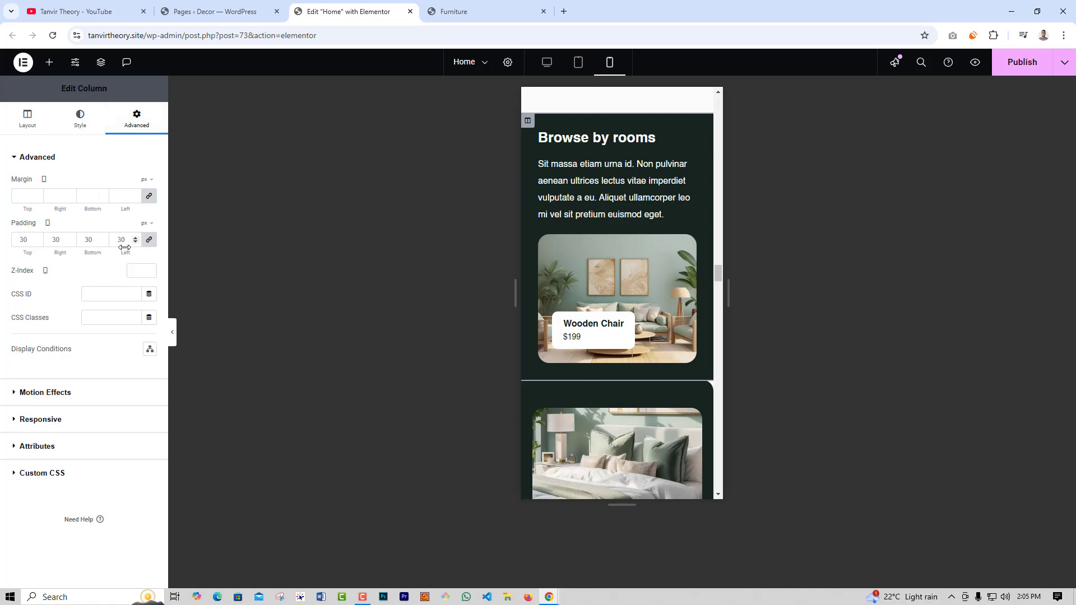
left_click_drag(124, 247, 112, 247)
- Set the mobile margin of the white wardrobe card's column, below the bedroom card, to 10 px on all sides
scroll(560, 348, "down", 1)
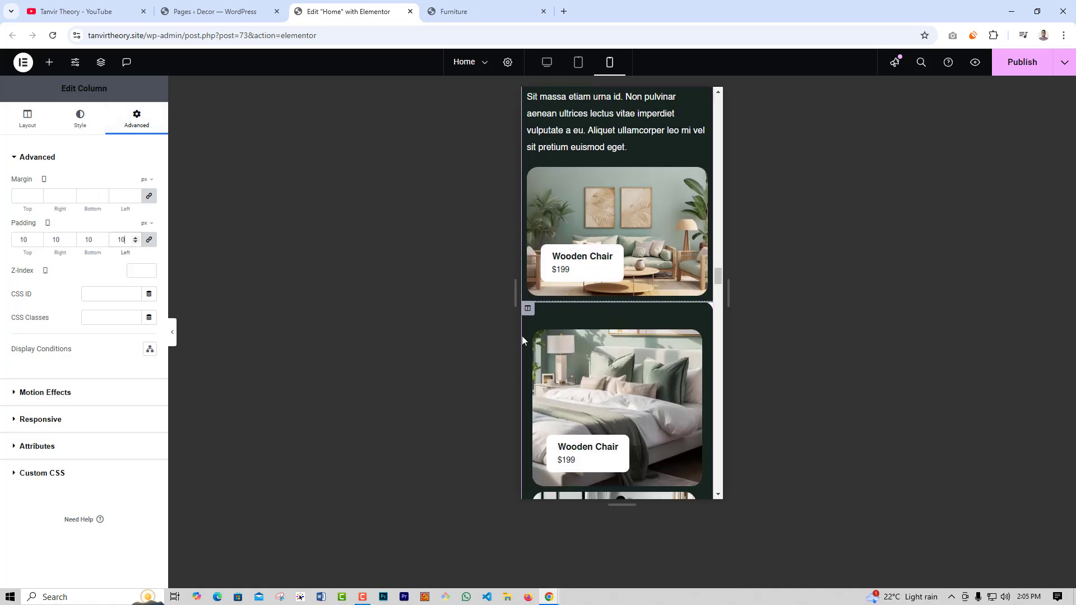
scroll(619, 415, "down", 4)
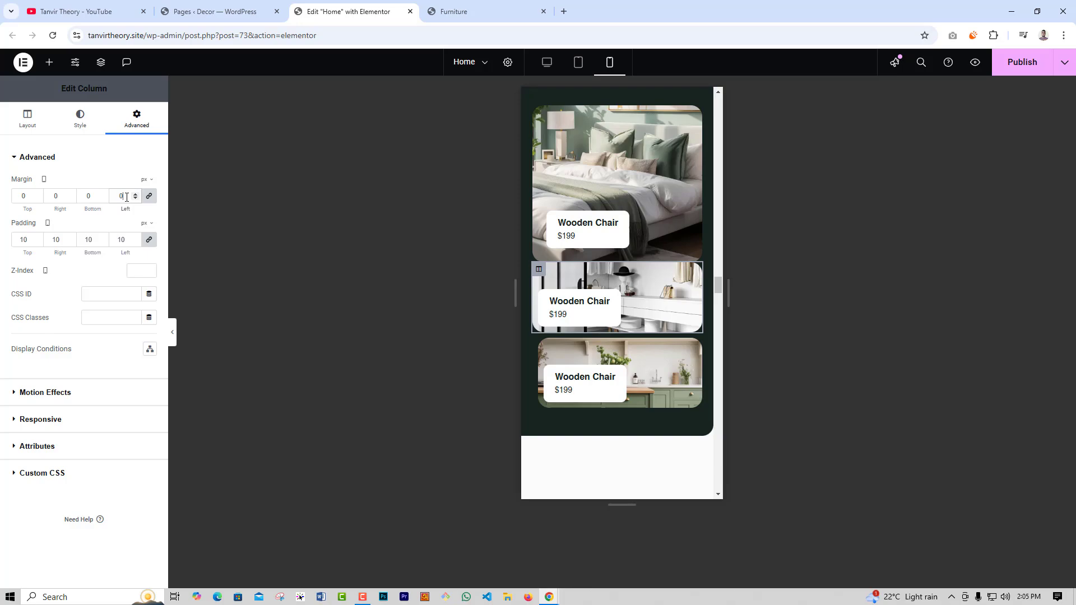
left_click_drag(127, 196, 103, 196)
type("10")
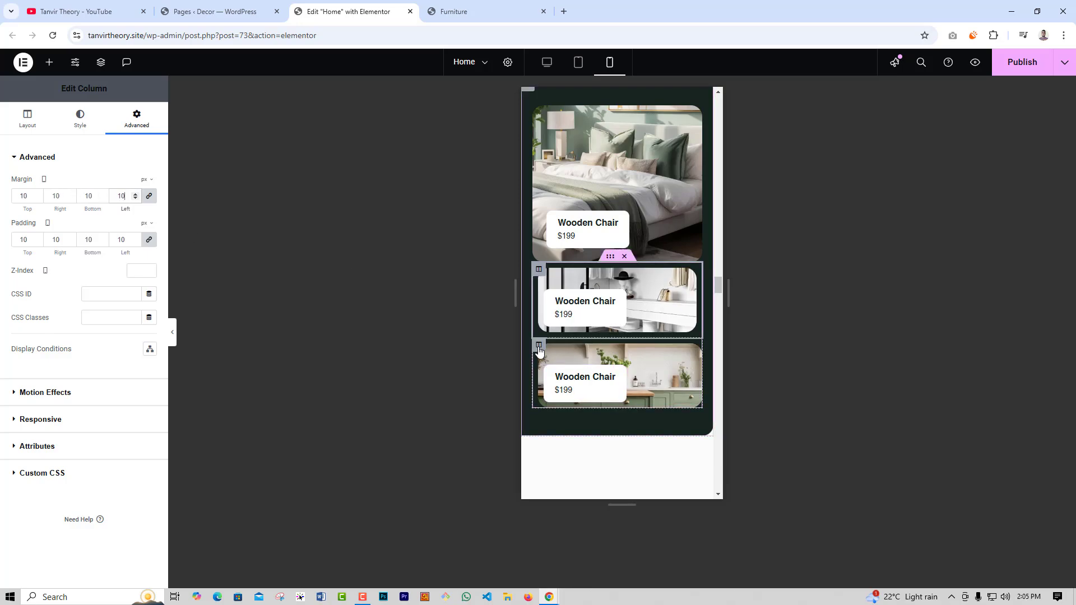
- Set the mobile padding of the green kitchen card's column to 20 px on all sides
left_click(539, 346)
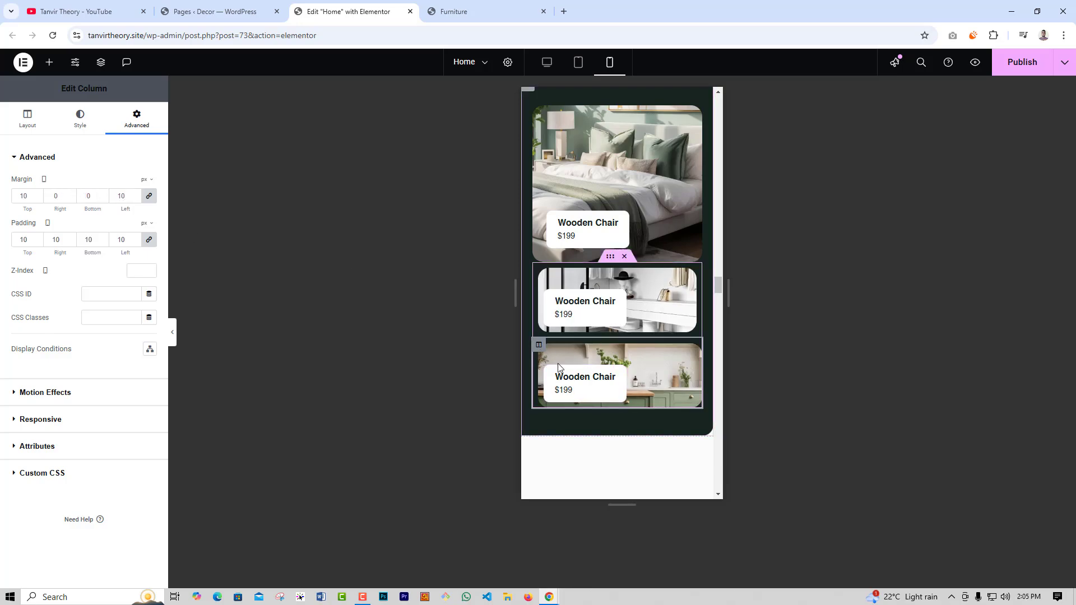
left_click_drag(120, 240, 70, 241)
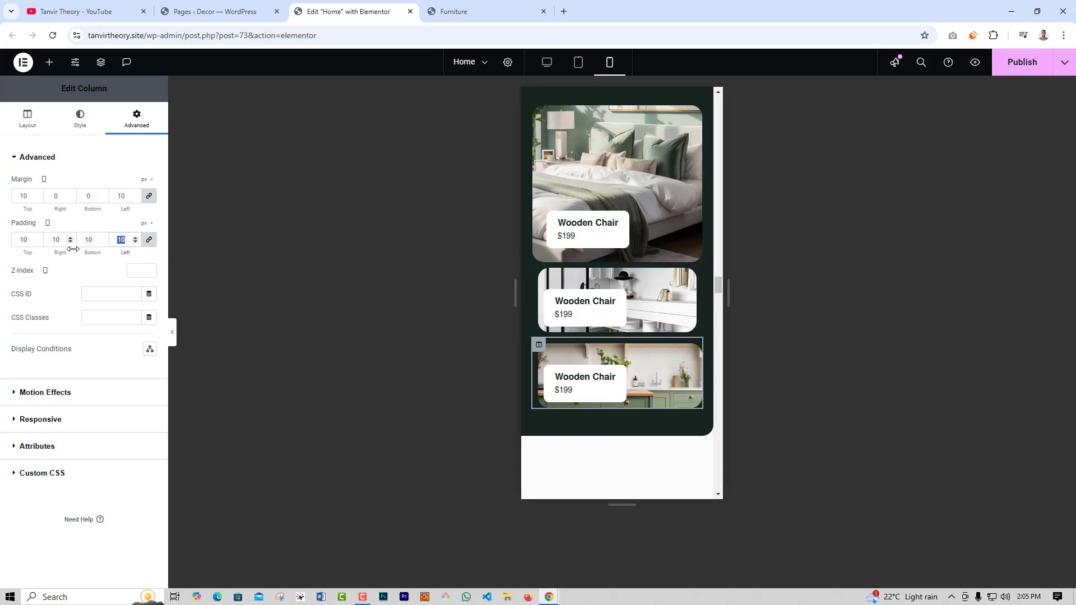
type("20")
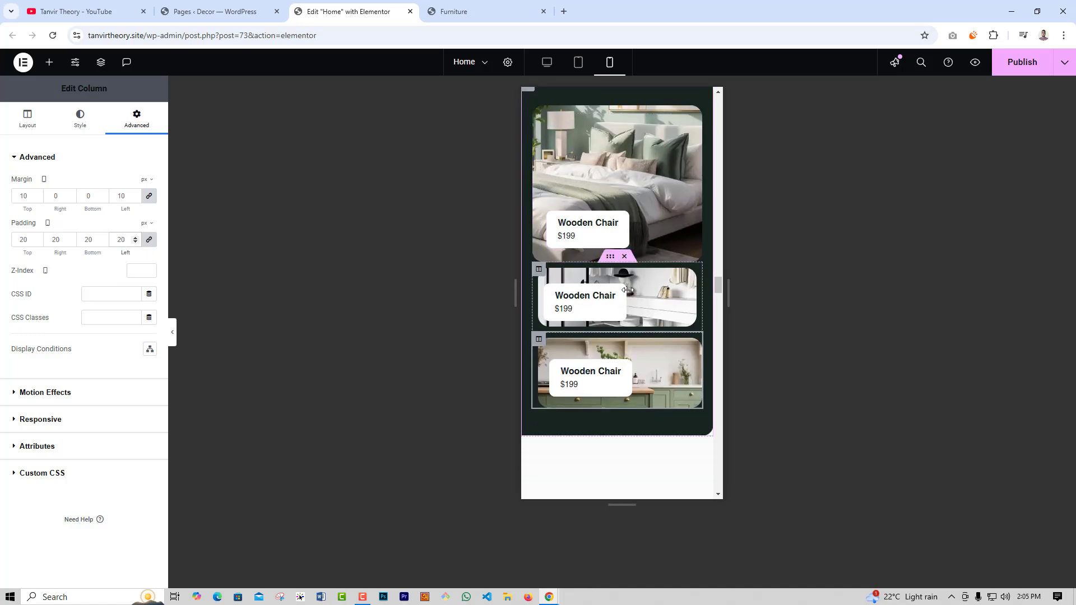
- Set the "See All" button in the Special offers section to the Stretch position on mobile
scroll(614, 263, "down", 5)
scroll(610, 263, "down", 20)
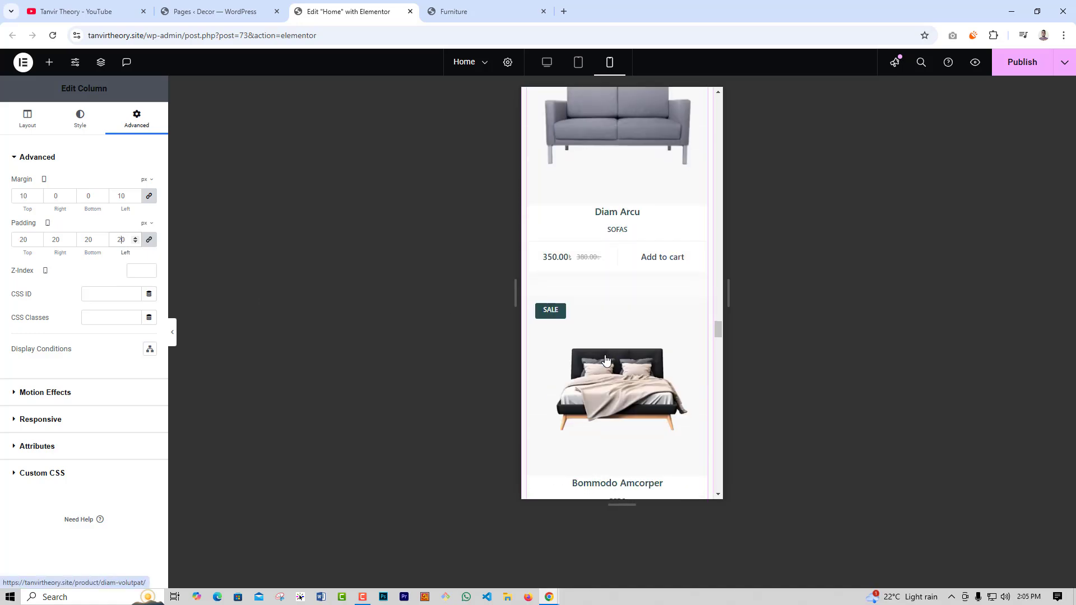
scroll(602, 367, "down", 8)
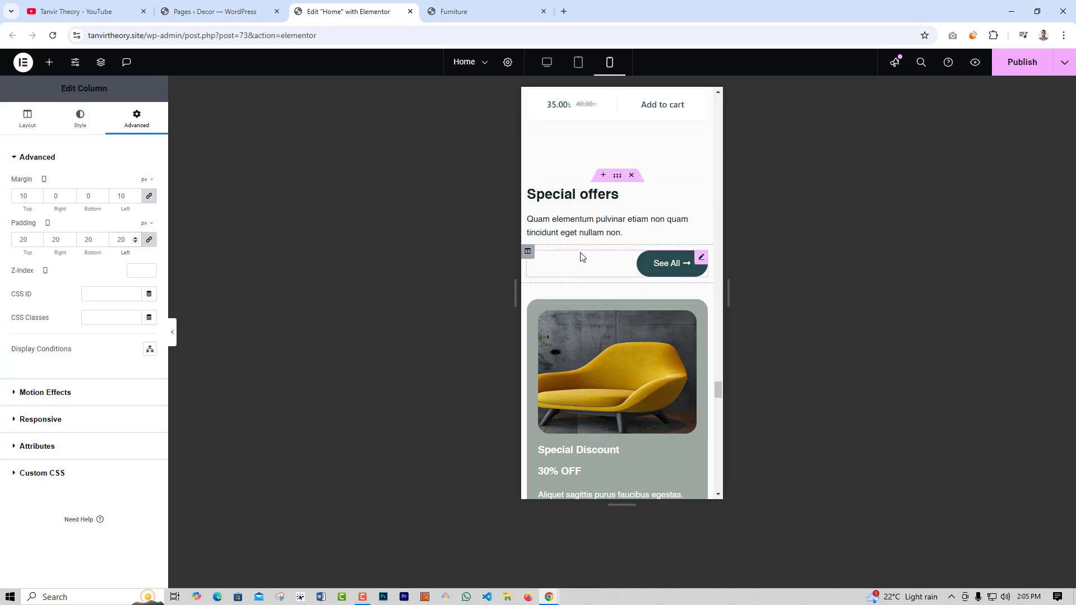
left_click(630, 268)
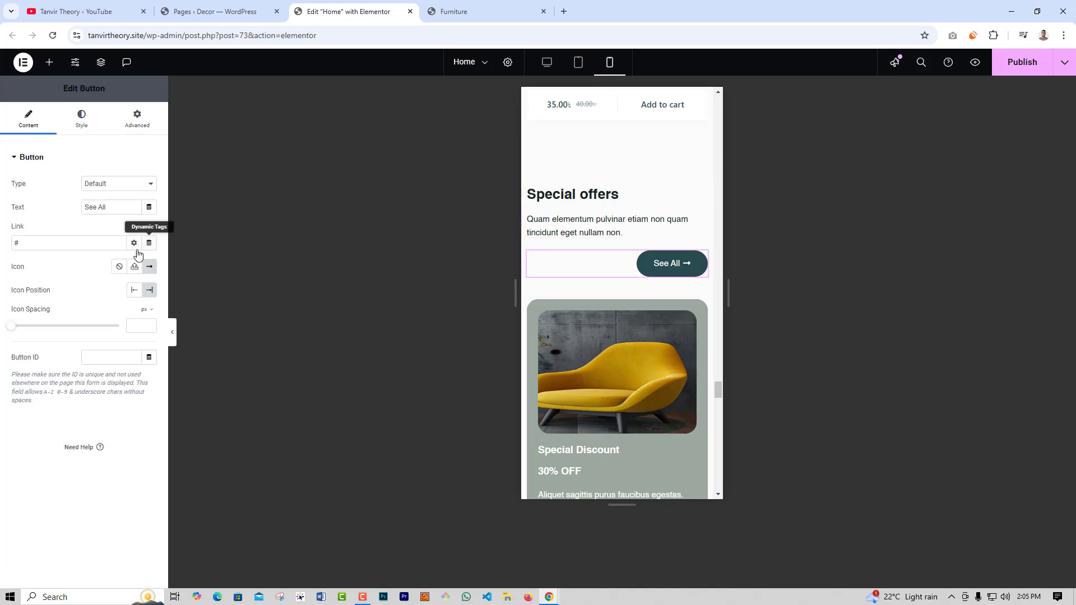
left_click(83, 120)
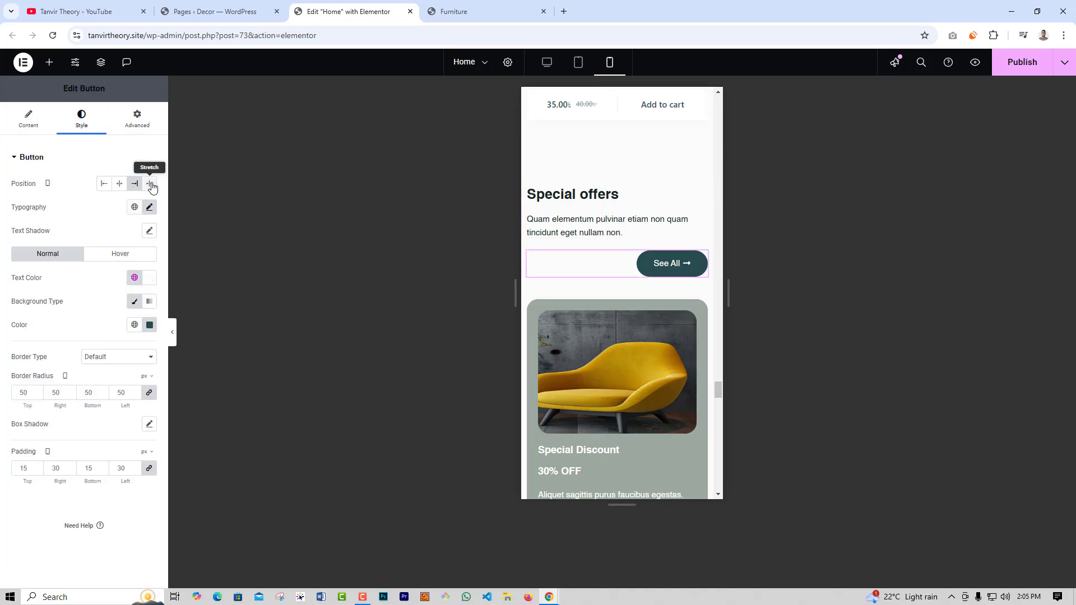
left_click(149, 183)
- Set the "Learn More" button in the Luxurious Furniture section to the Stretch position on mobile
scroll(630, 384, "down", 10)
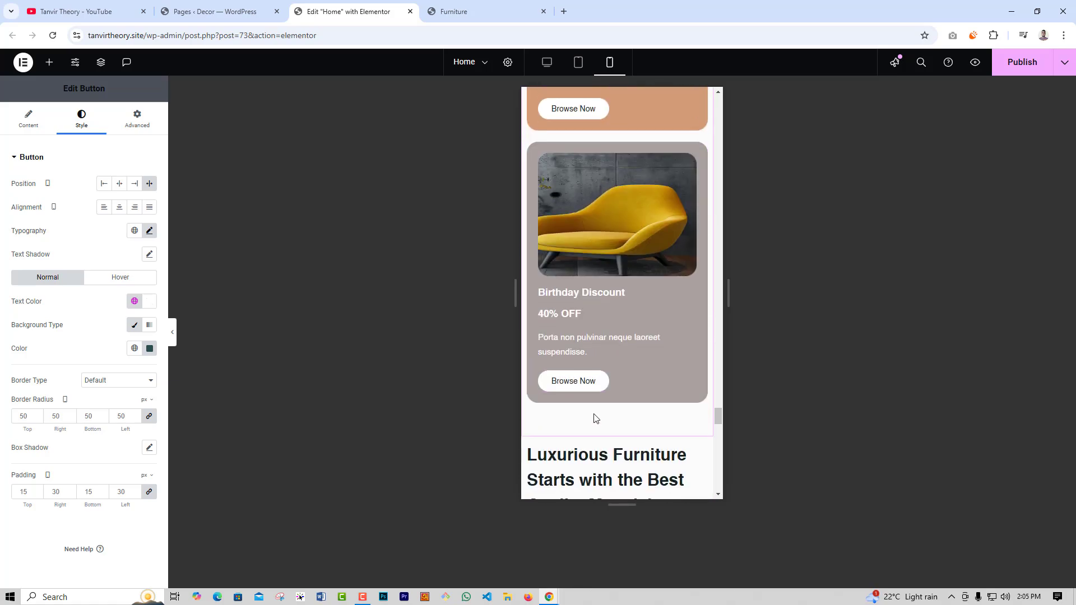
scroll(595, 417, "down", 5)
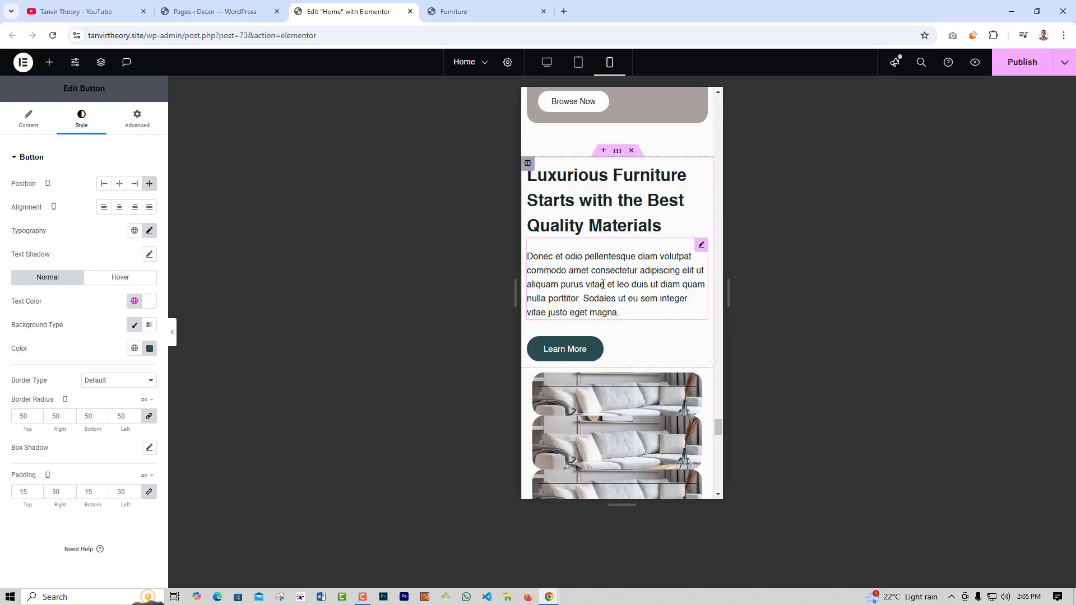
left_click(611, 343)
left_click(81, 119)
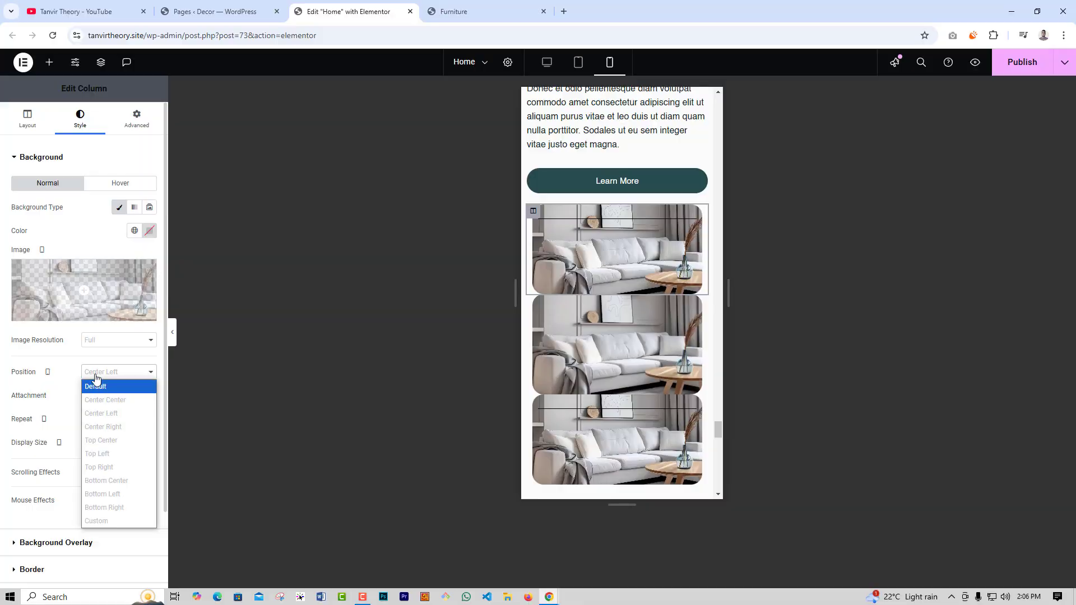
- Place the three sofa image columns side by side on mobile, the middle one 25% wide, and set their section's minimum height to 250 px
left_click(527, 223)
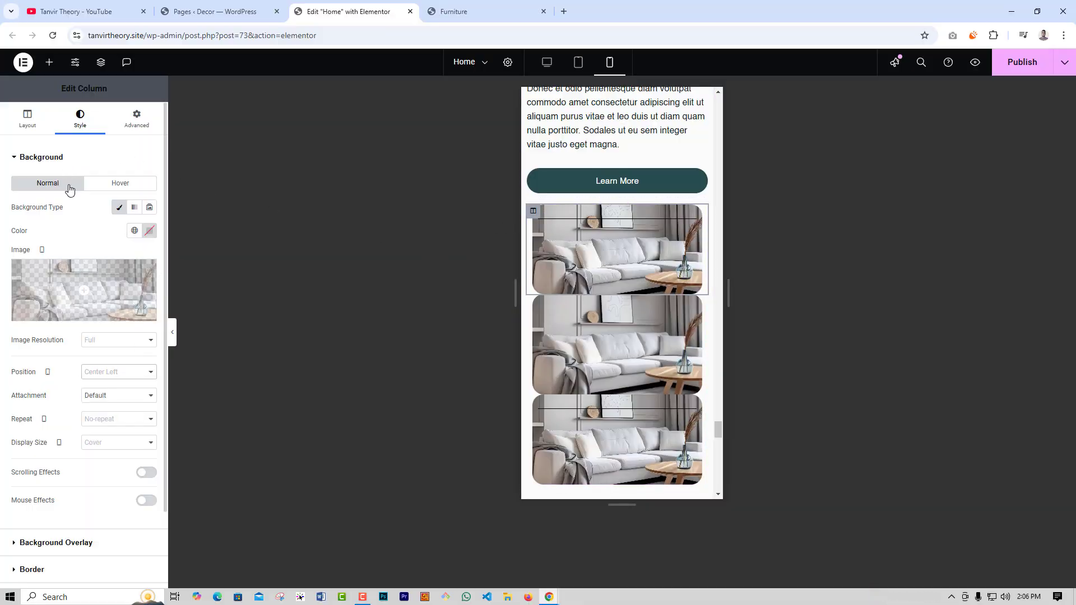
left_click(28, 120)
left_click_drag(140, 182, 86, 198)
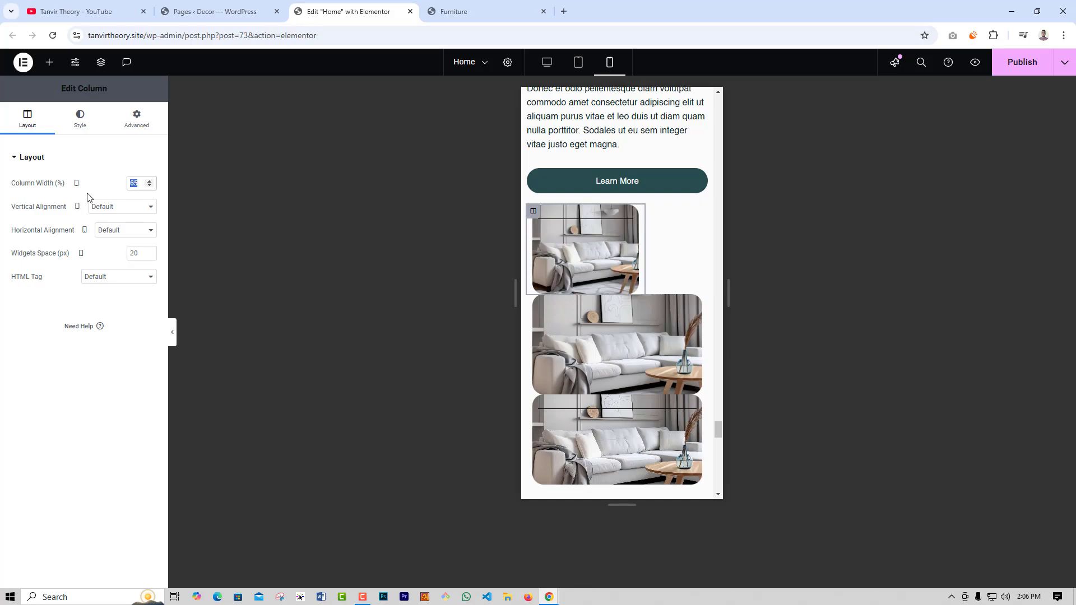
type("100")
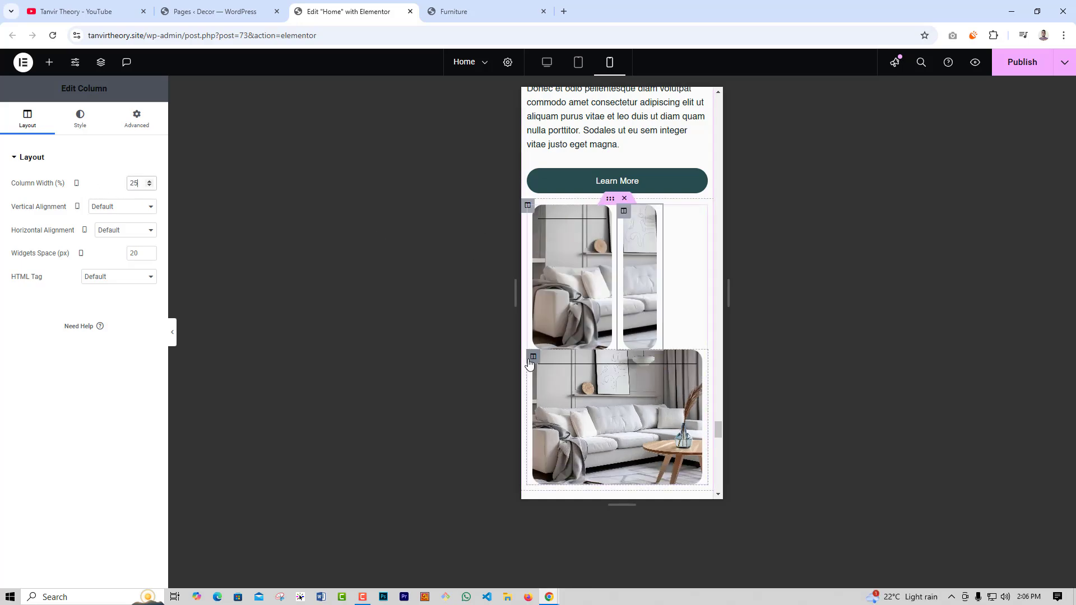
left_click(610, 199)
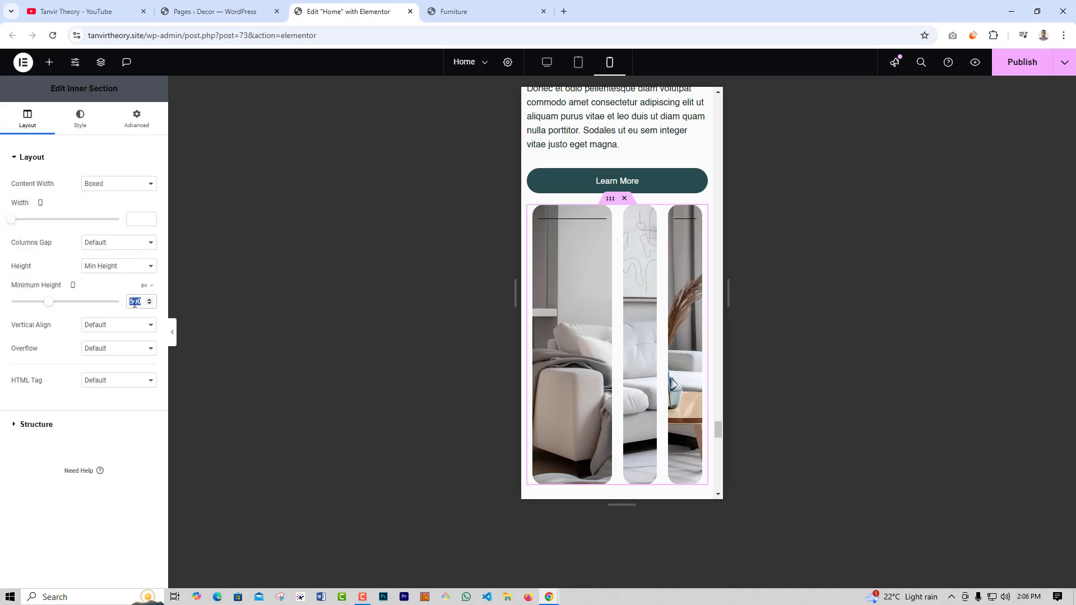
type("250")
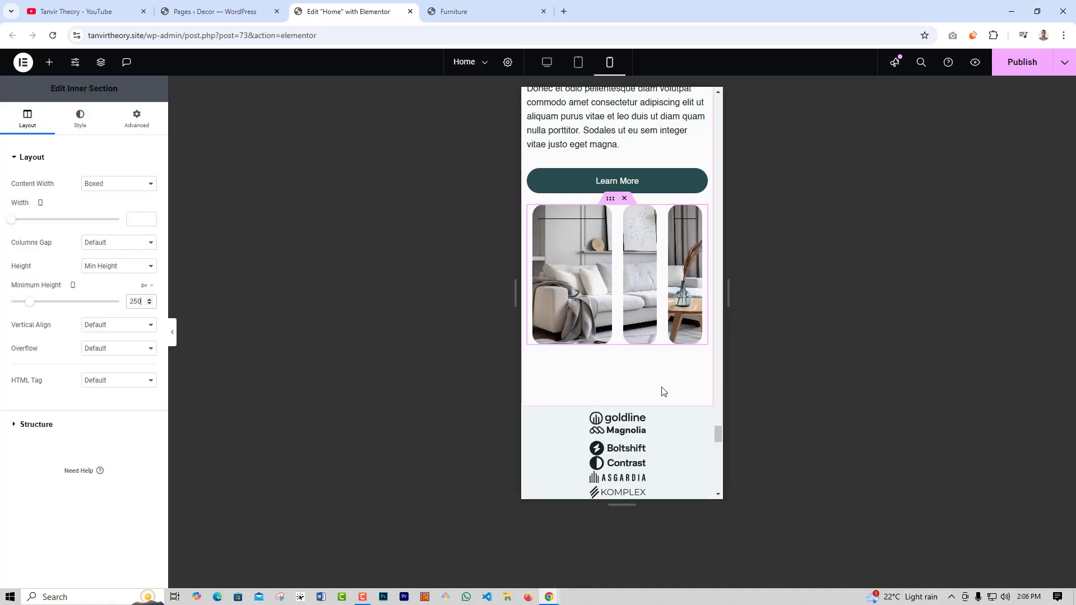
- Set the brand logo gallery's image spacing to Custom with a value of 30 px
scroll(655, 376, "down", 2)
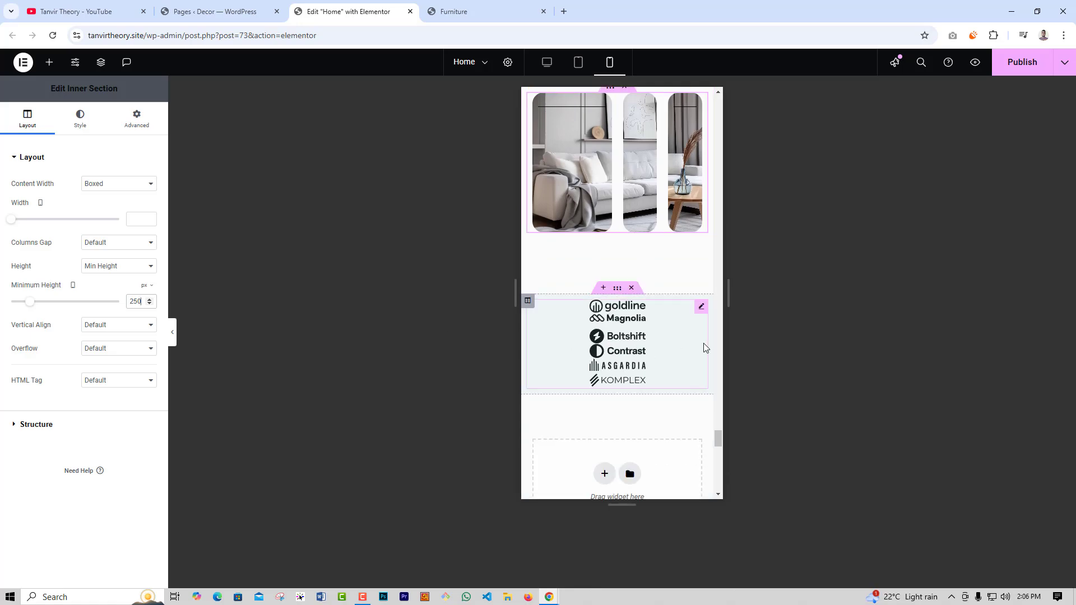
left_click(701, 307)
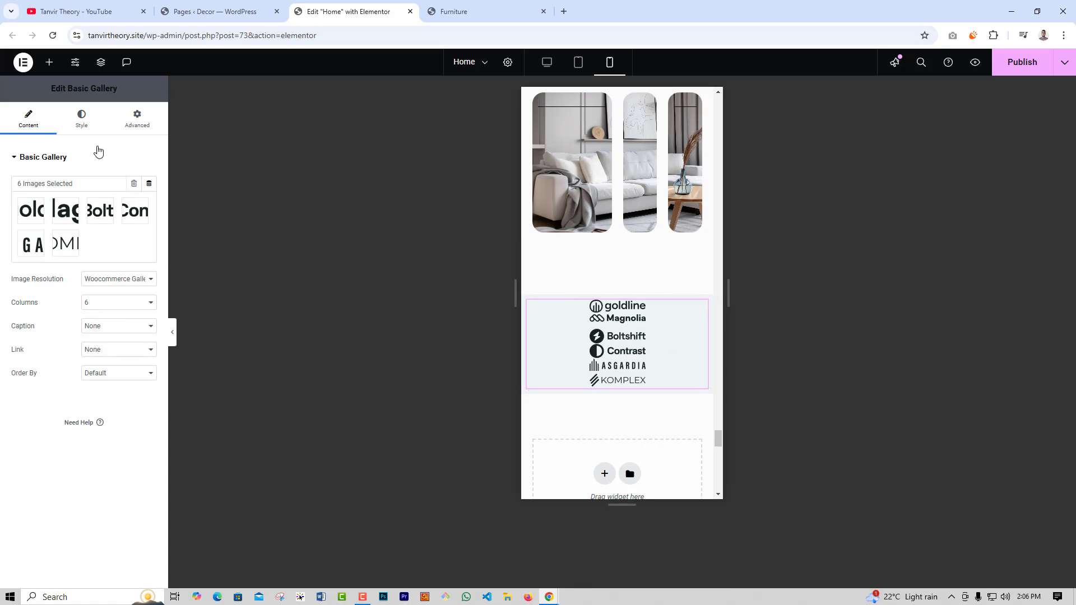
left_click(97, 127)
left_click(136, 188)
left_click(104, 212)
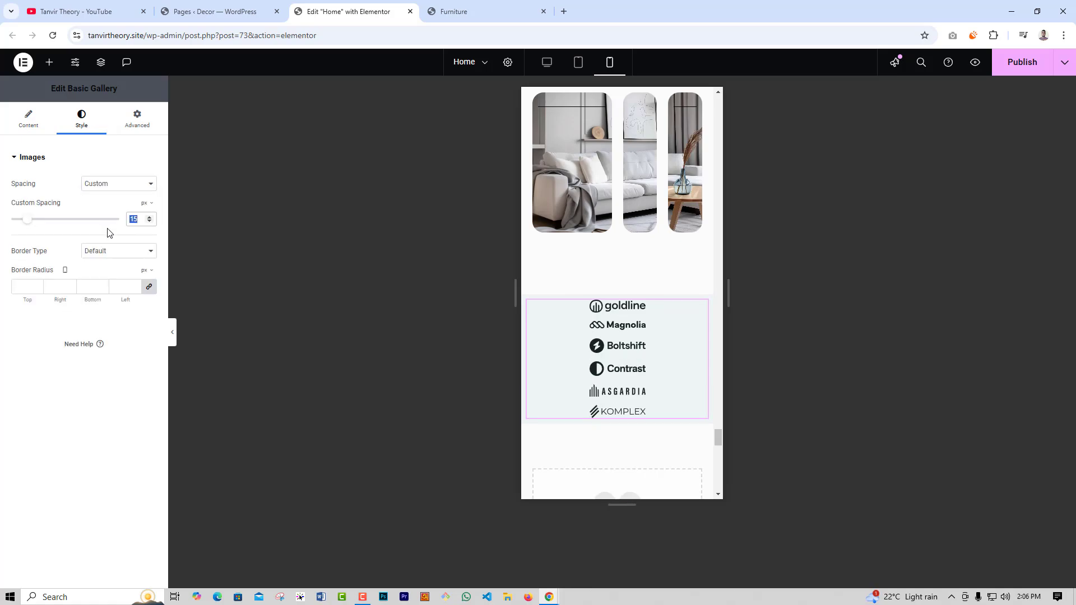
type("30")
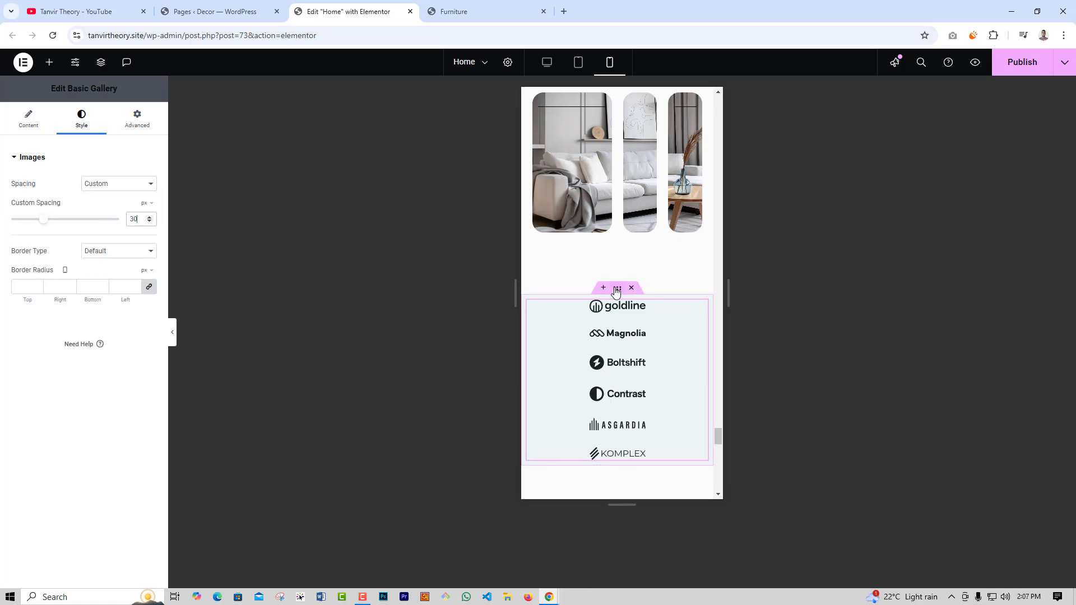
- Set the mobile padding of the brand logo section to 30 px on all sides
left_click(616, 289)
left_click(115, 123)
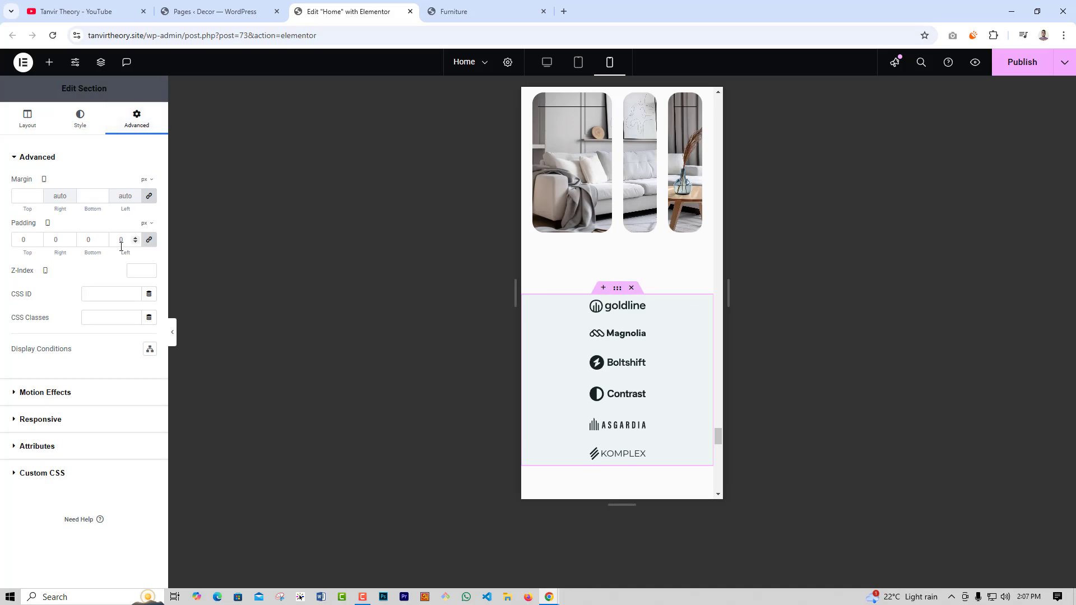
type("30")
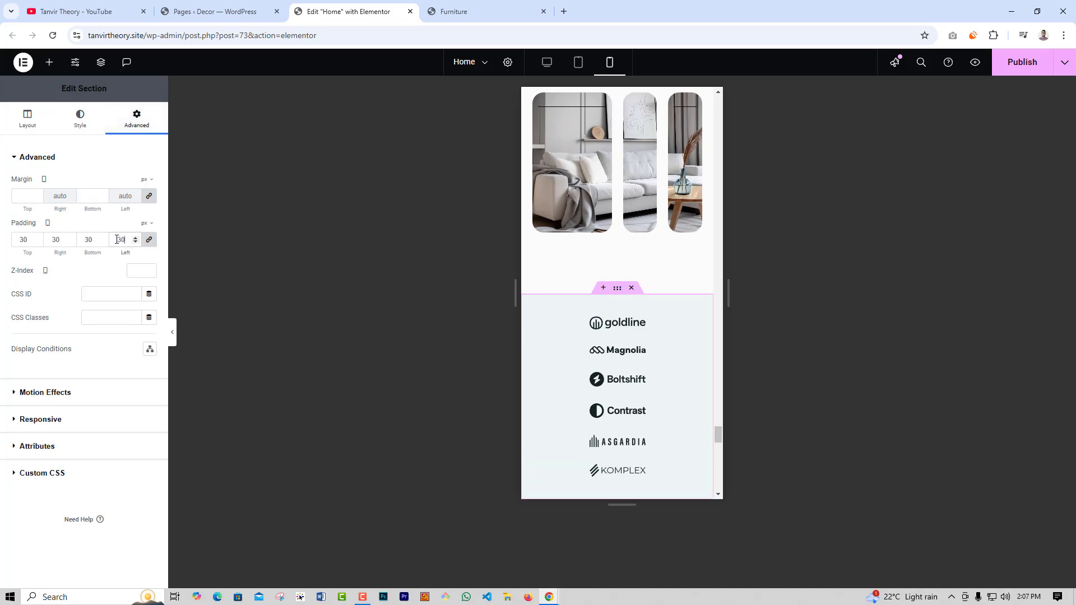
scroll(632, 362, "down", 2)
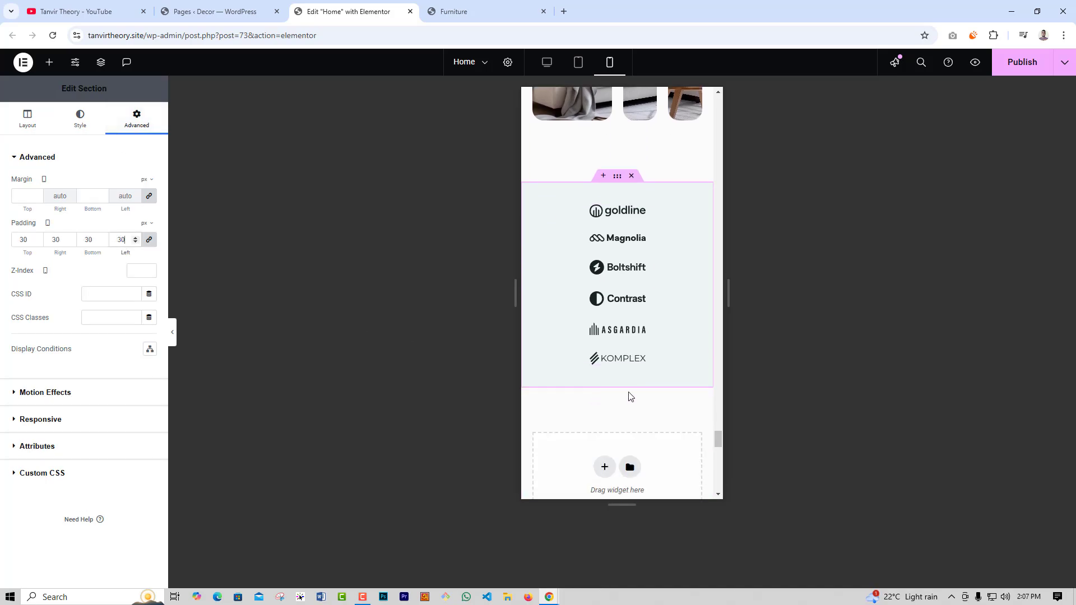
- Publish the Home page with its mobile layout changes
scroll(633, 347, "down", 3)
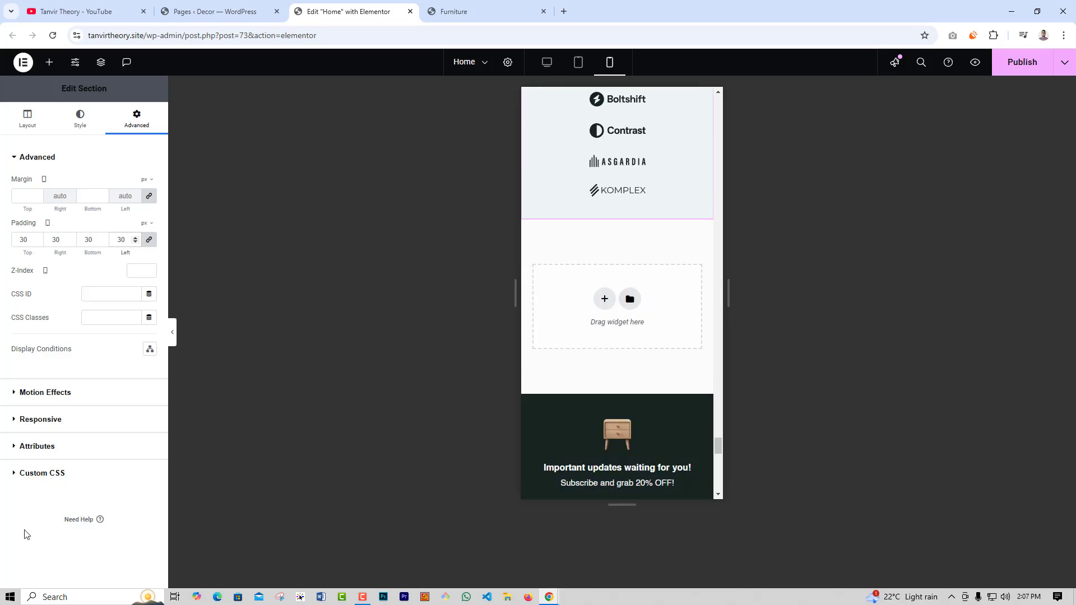
left_click(1027, 77)
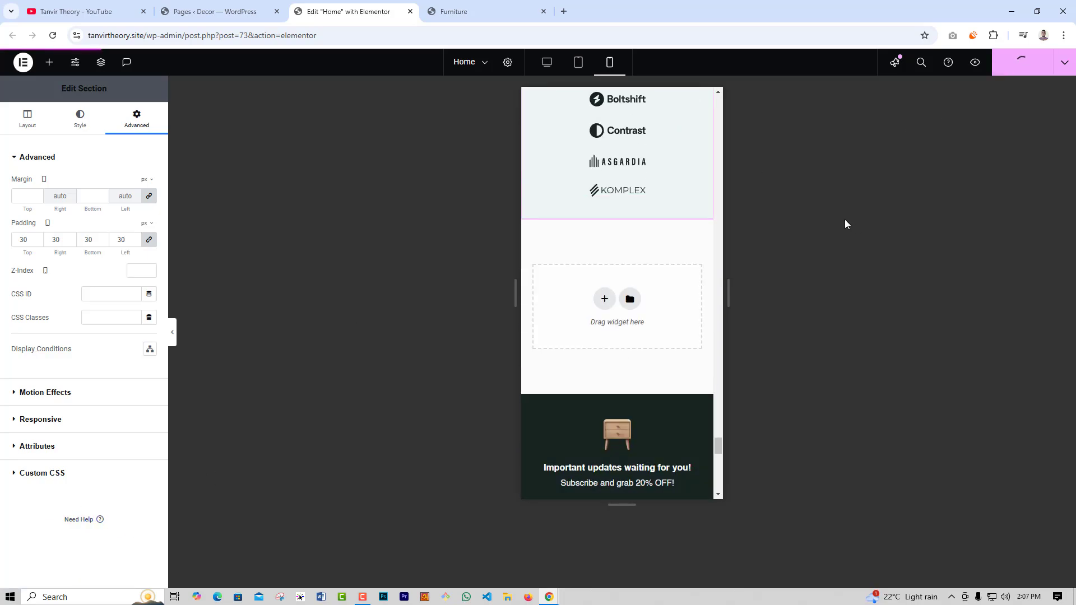
- Hide the editing panel and review the page's mobile layout from the contact footer up to the header and down through the hero cards
left_click(172, 333)
scroll(538, 392, "down", 3)
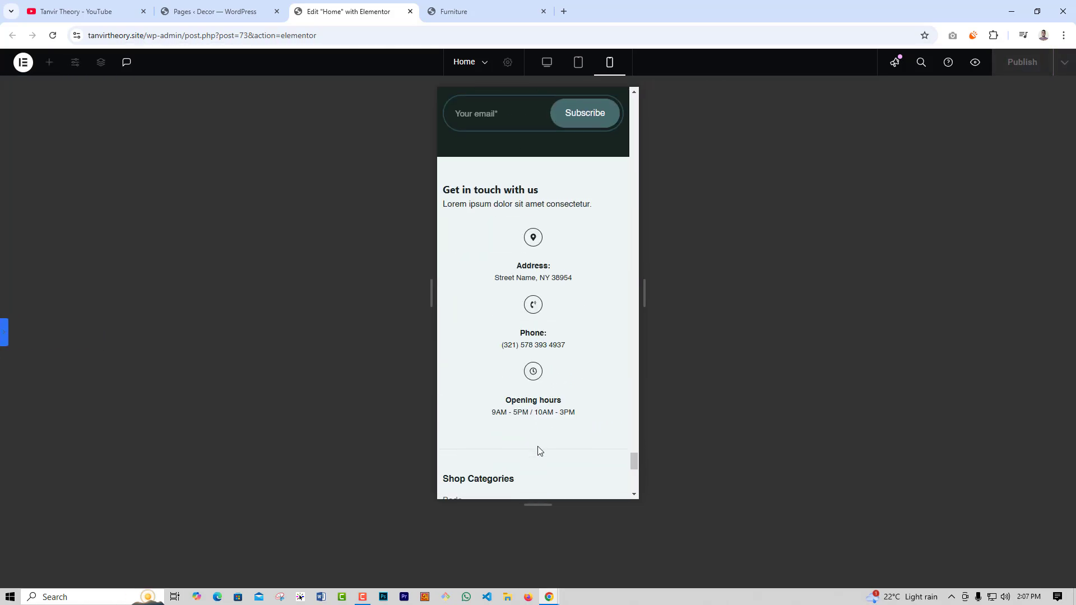
scroll(555, 421, "up", 10)
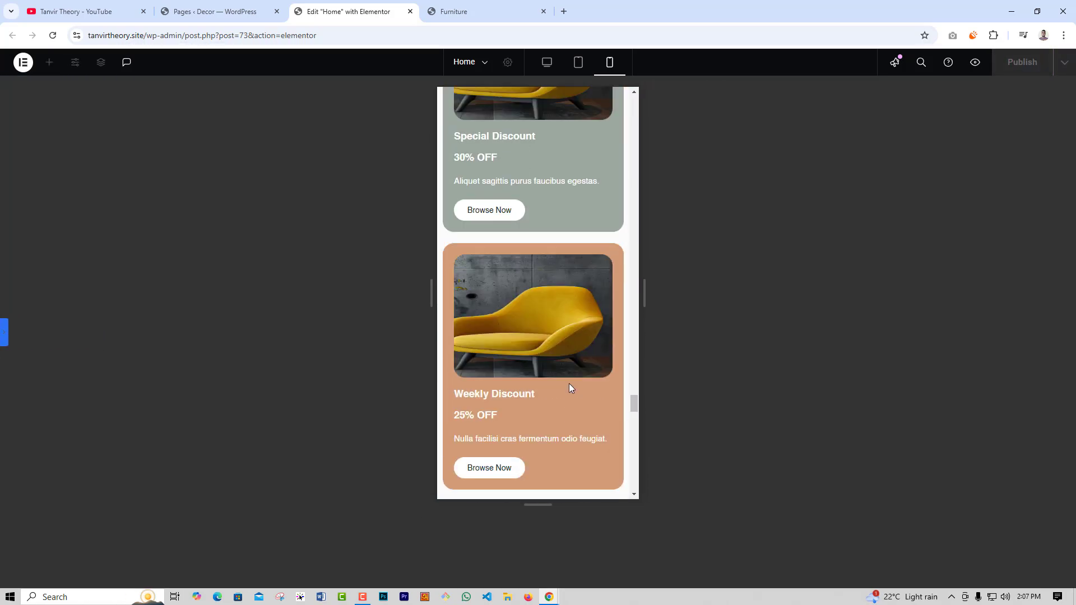
scroll(570, 383, "up", 10)
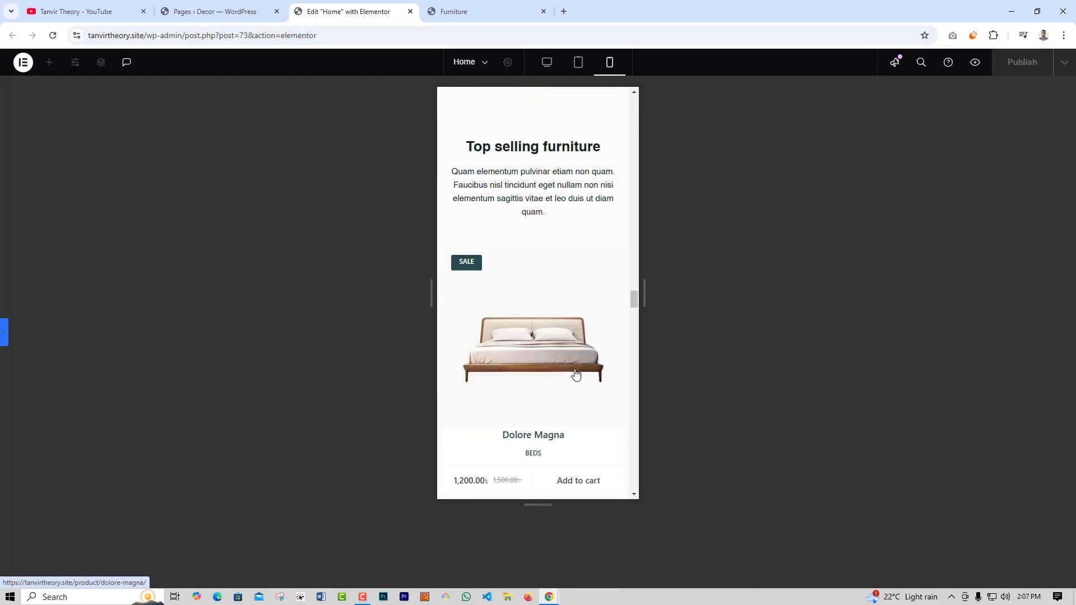
scroll(577, 370, "down", 3)
scroll(580, 371, "up", 8)
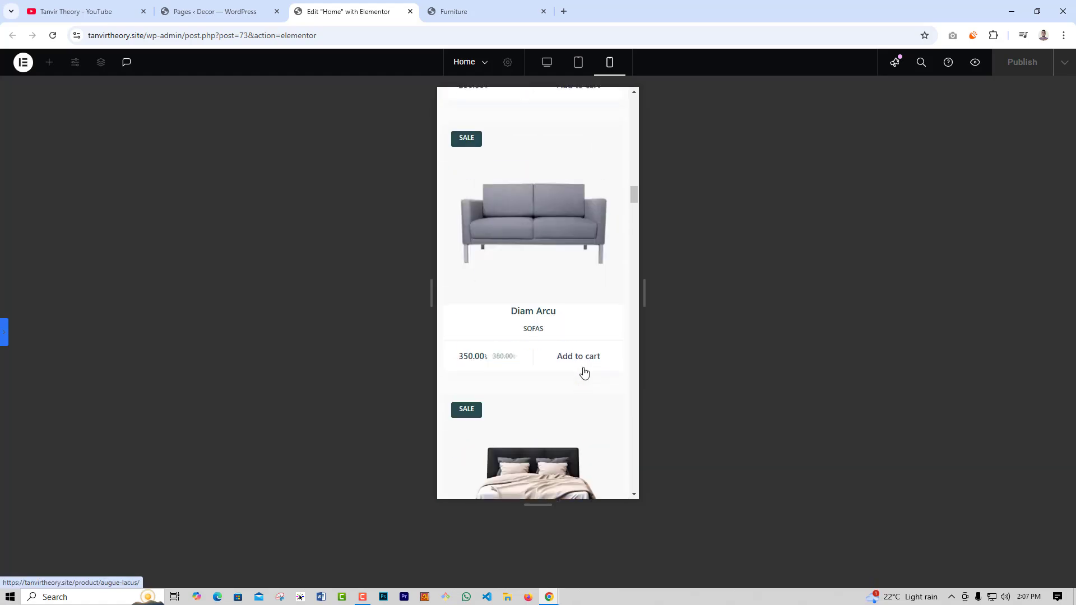
scroll(584, 372, "up", 15)
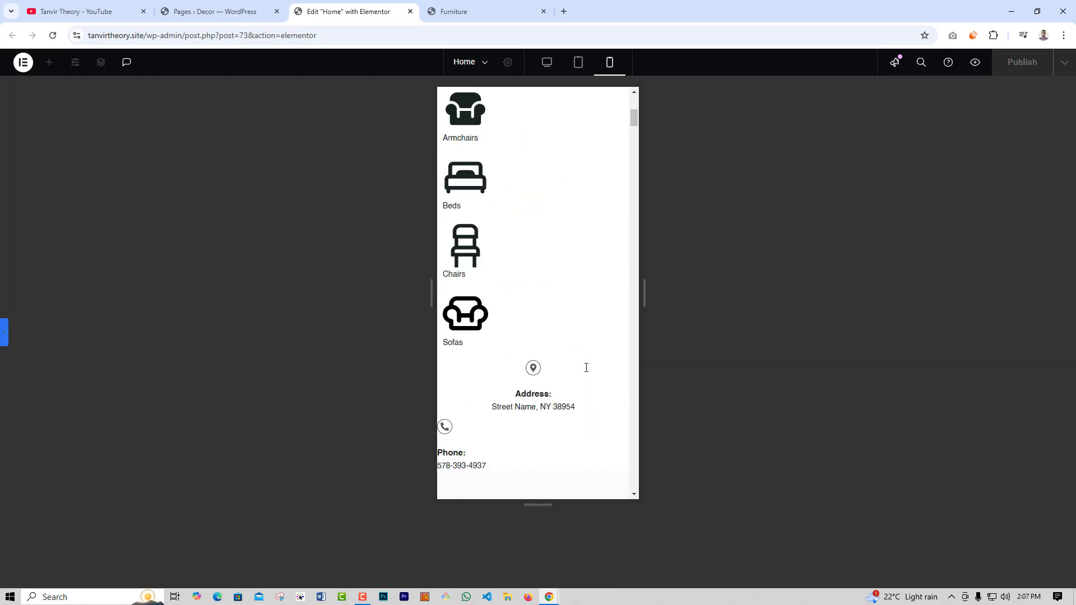
scroll(587, 368, "up", 5)
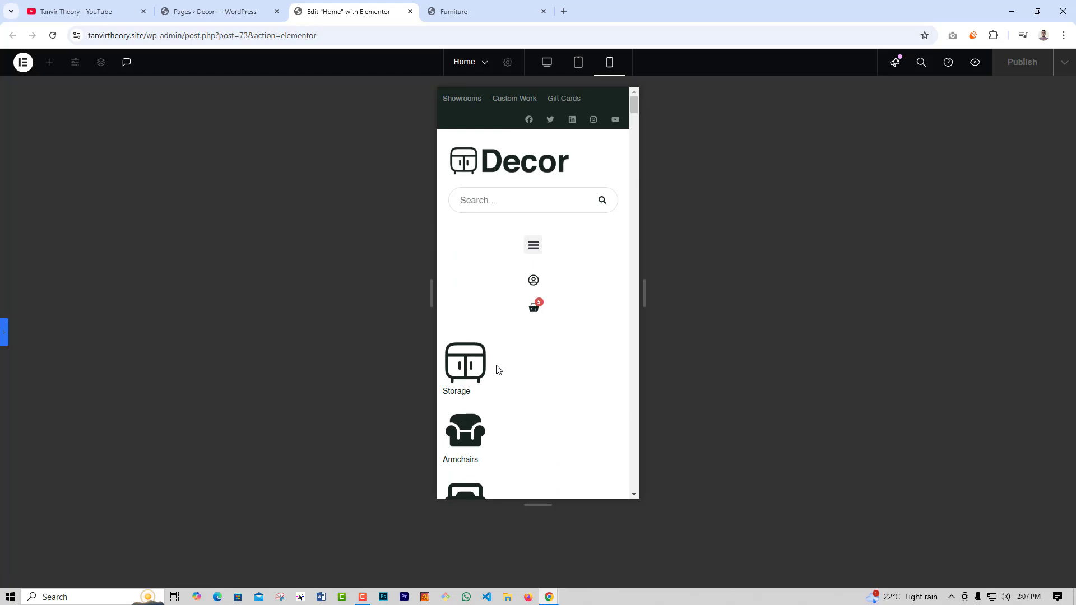
scroll(544, 368, "down", 10)
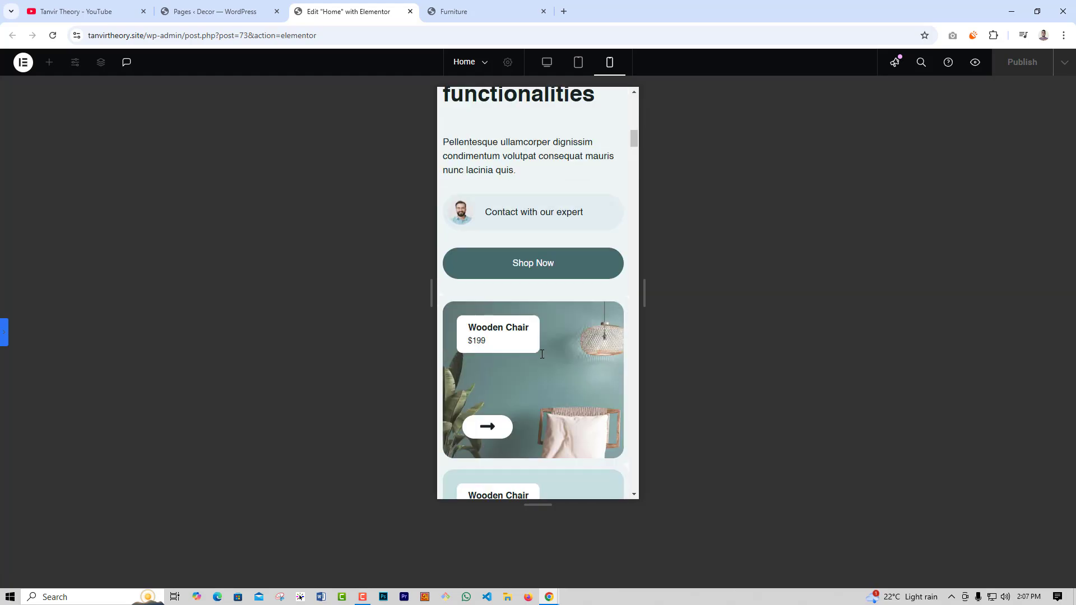
scroll(541, 358, "down", 4)
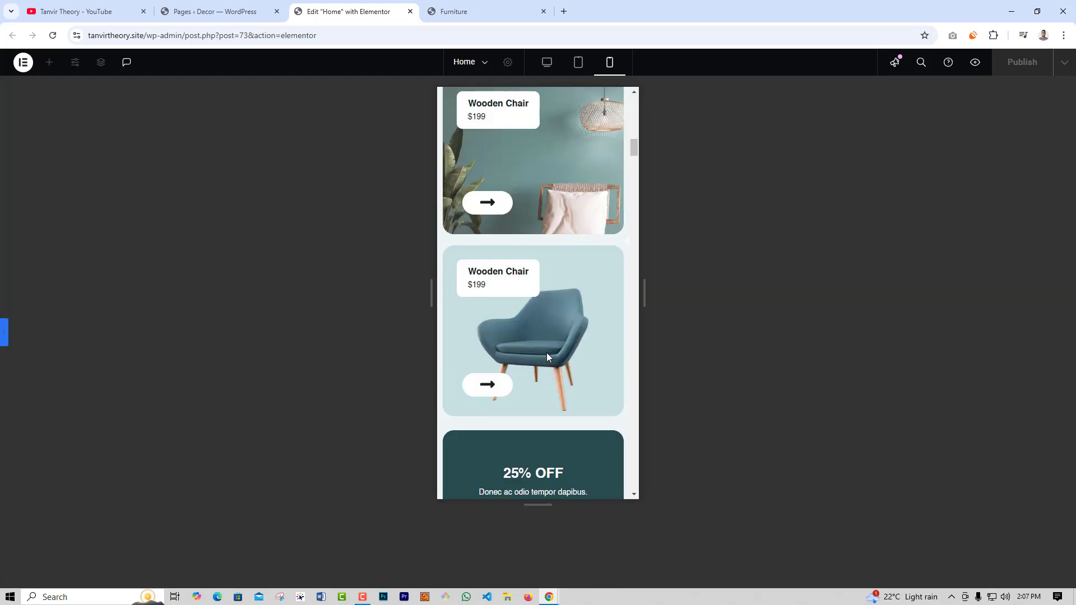